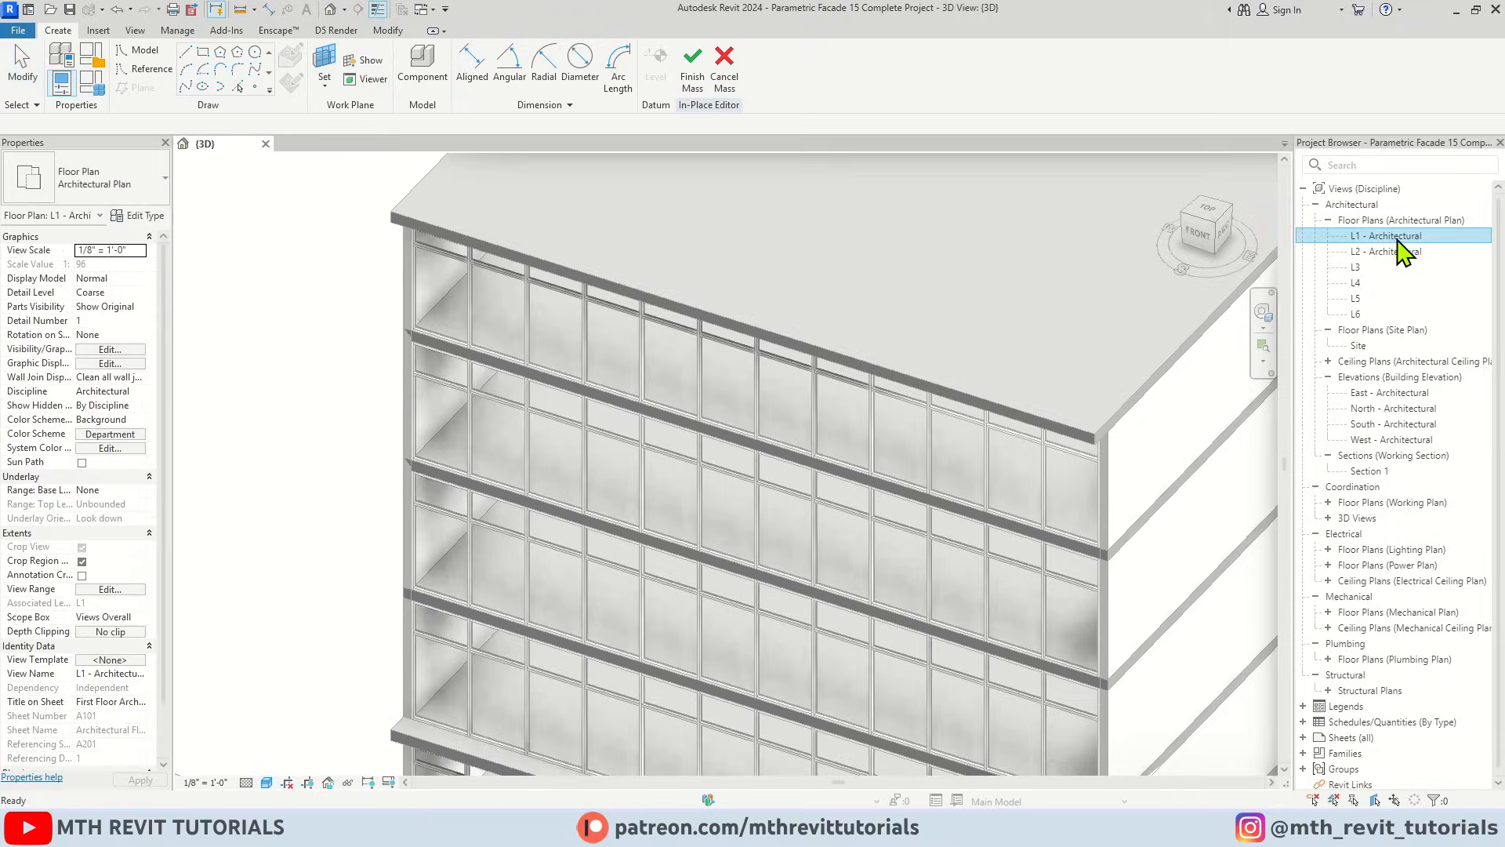
In the L1 - Architectural floor plan, draw two overlapping horizontal reference planes along the building's front edge, the second slightly longer
scroll(824, 494, "up", 2)
scroll(589, 539, "up", 2)
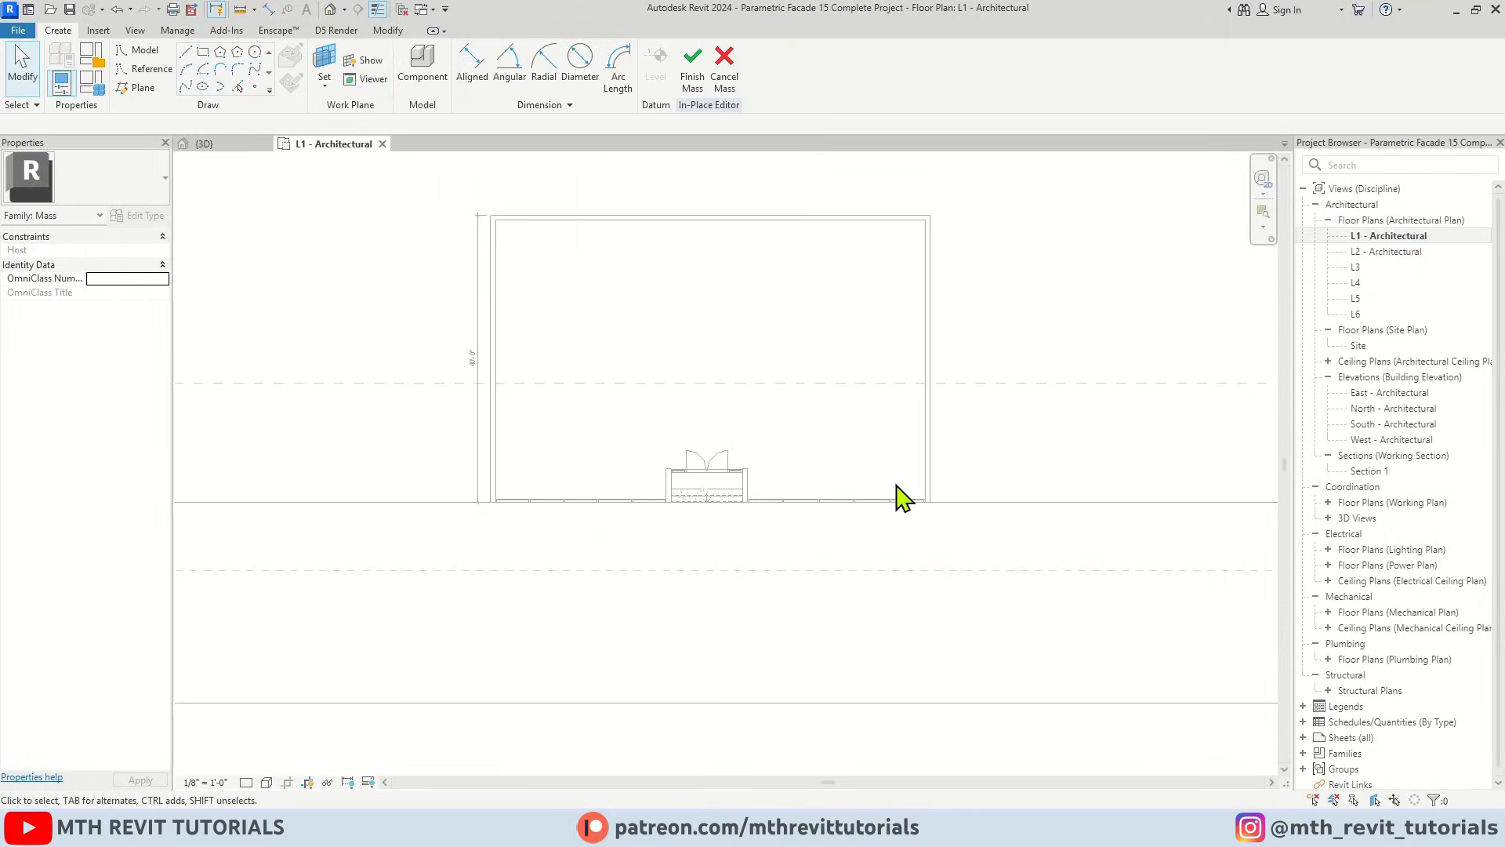
scroll(682, 510, "up", 1)
scroll(576, 479, "up", 1)
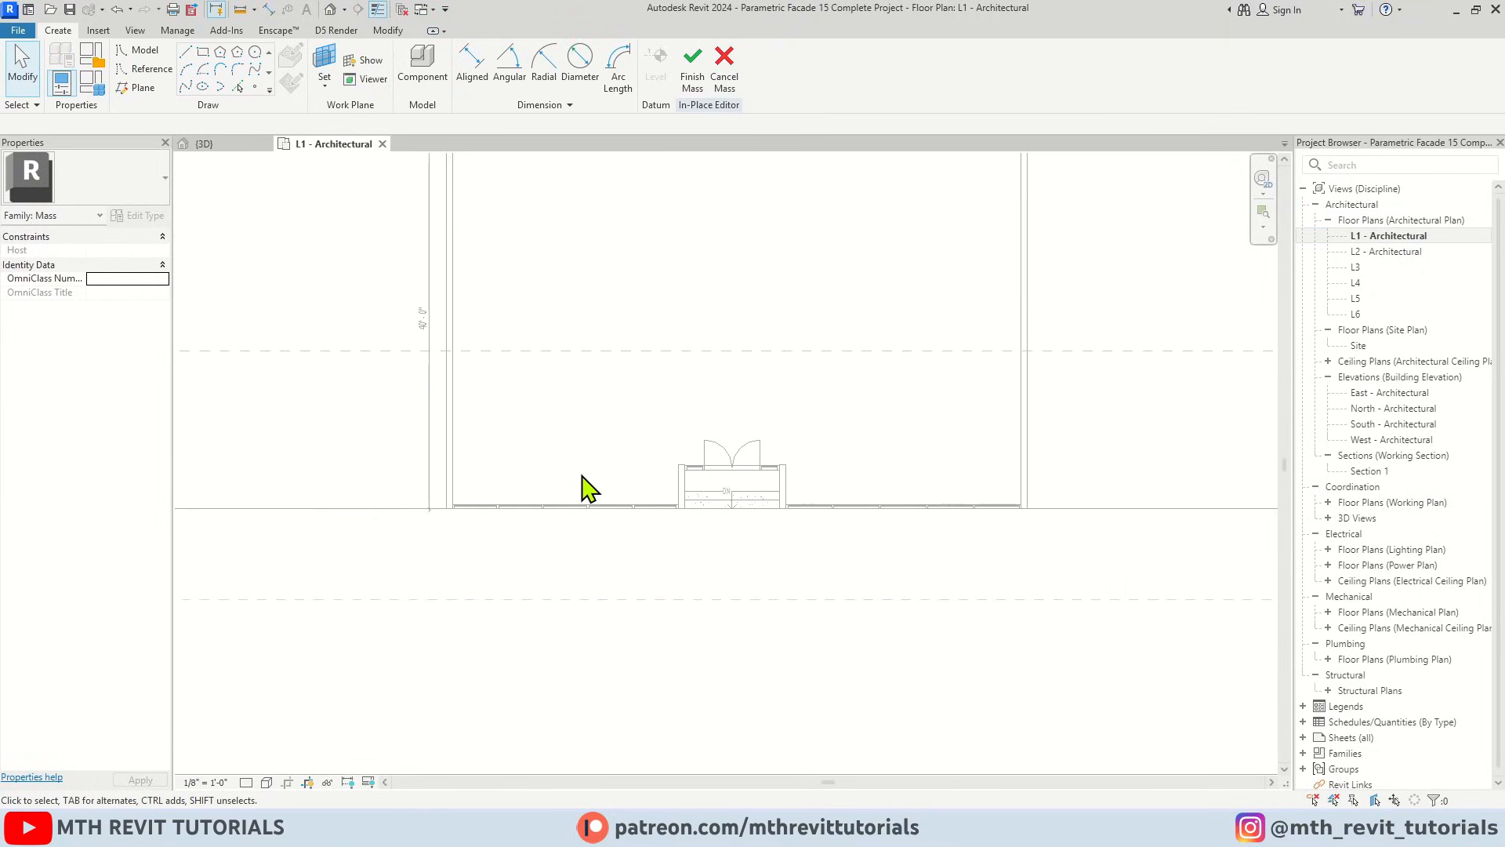
left_click(140, 88)
left_click(326, 508)
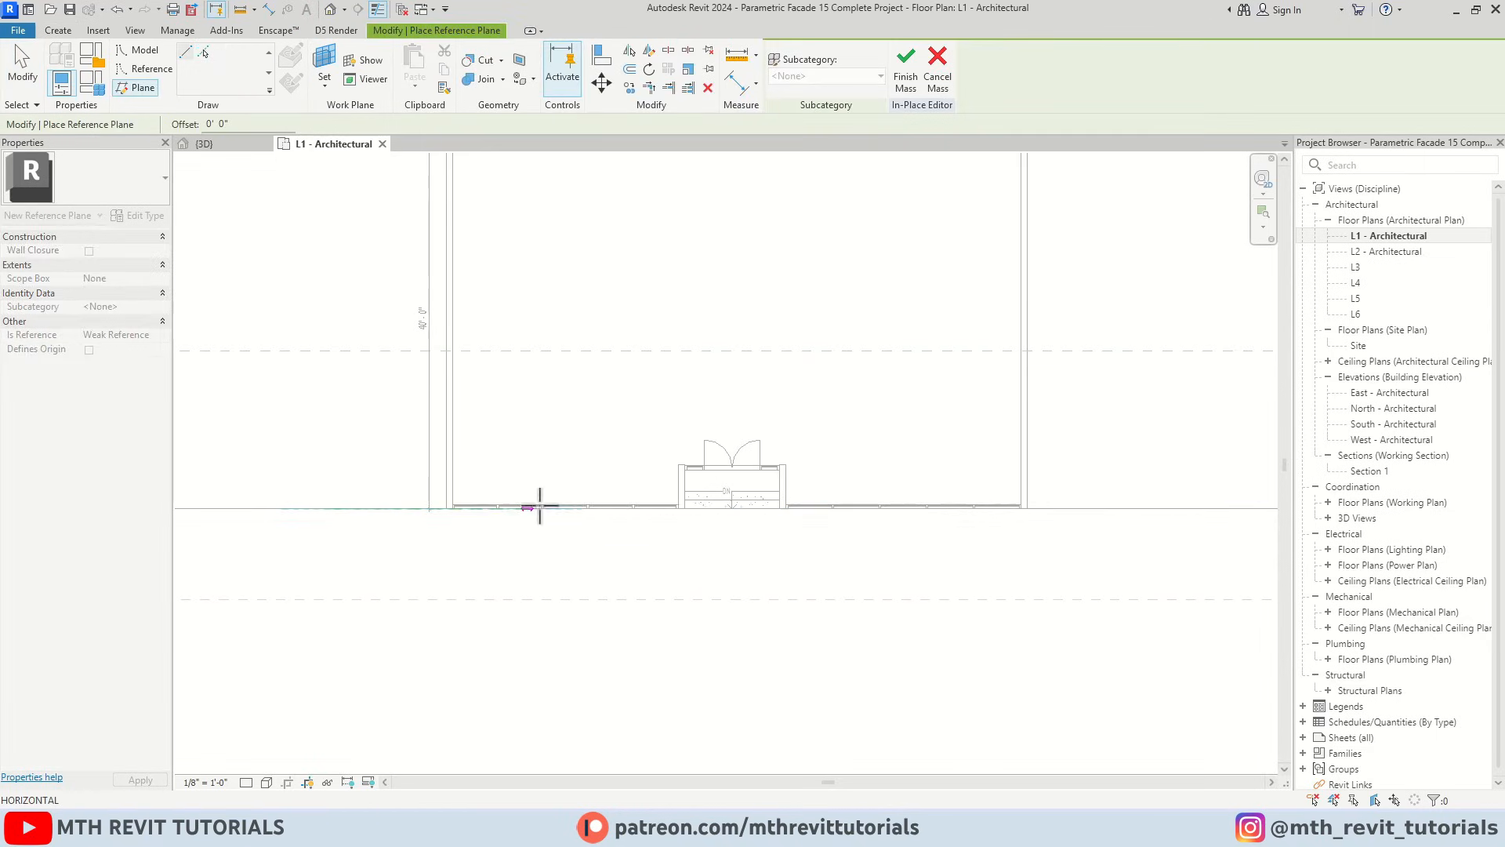
left_click(1114, 508)
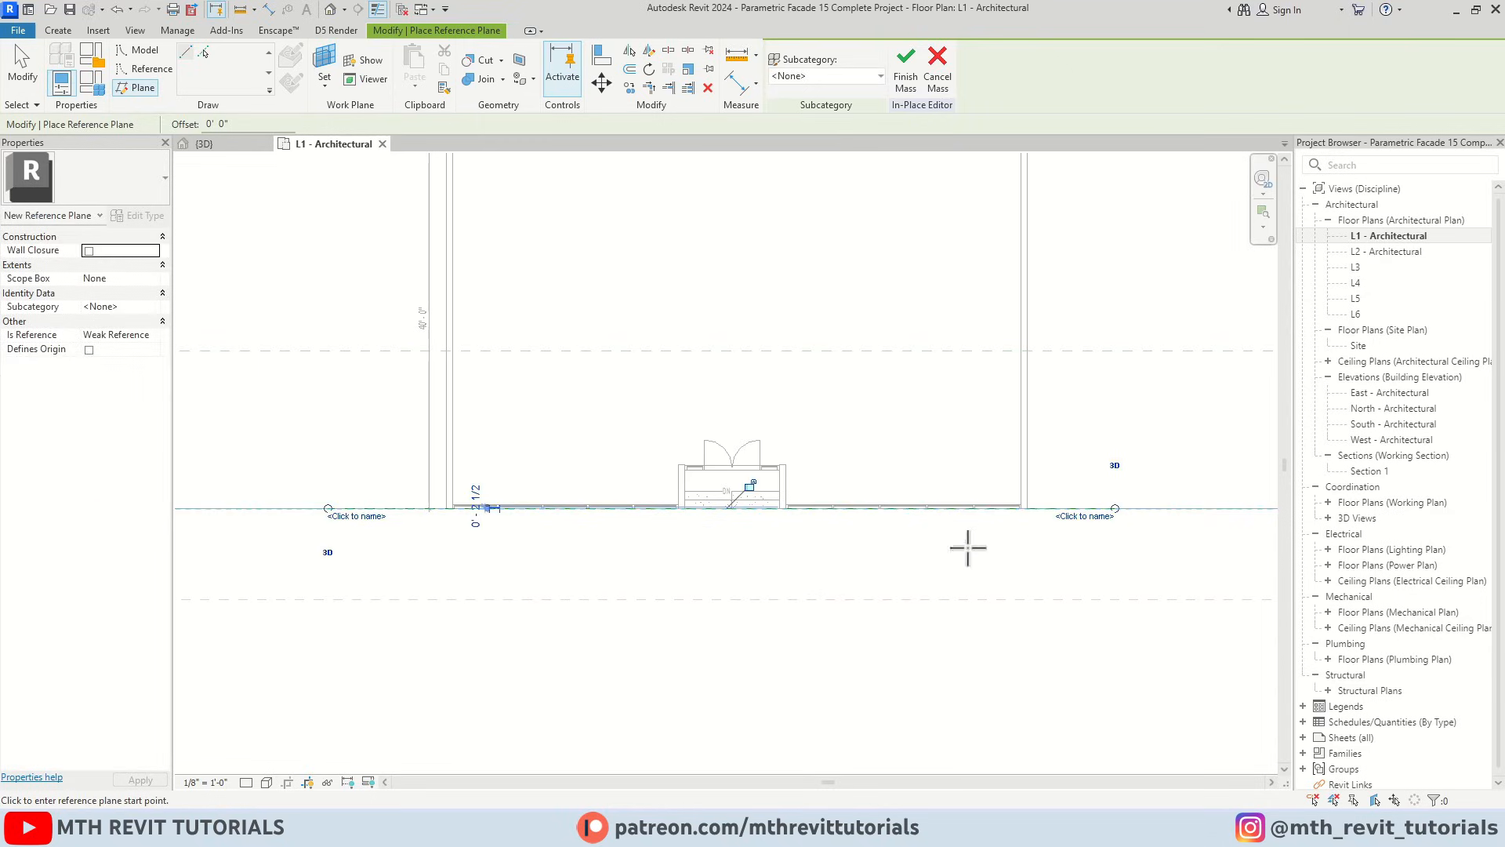
left_click(273, 508)
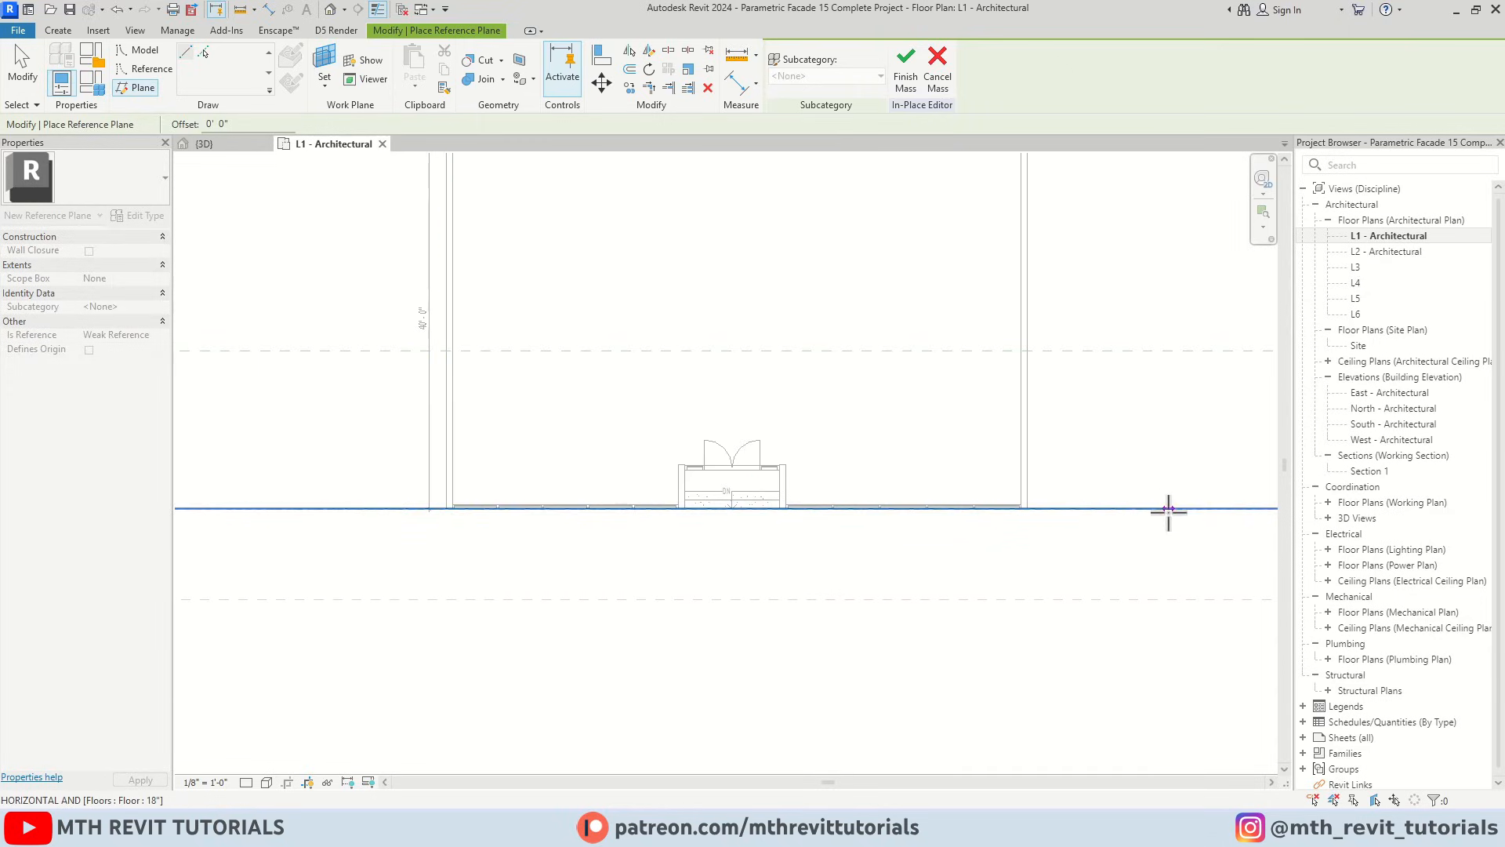
left_click(1132, 509)
key("Escape")
Name the shorter reference plane along the front edge 1
scroll(1068, 514, "up", 3)
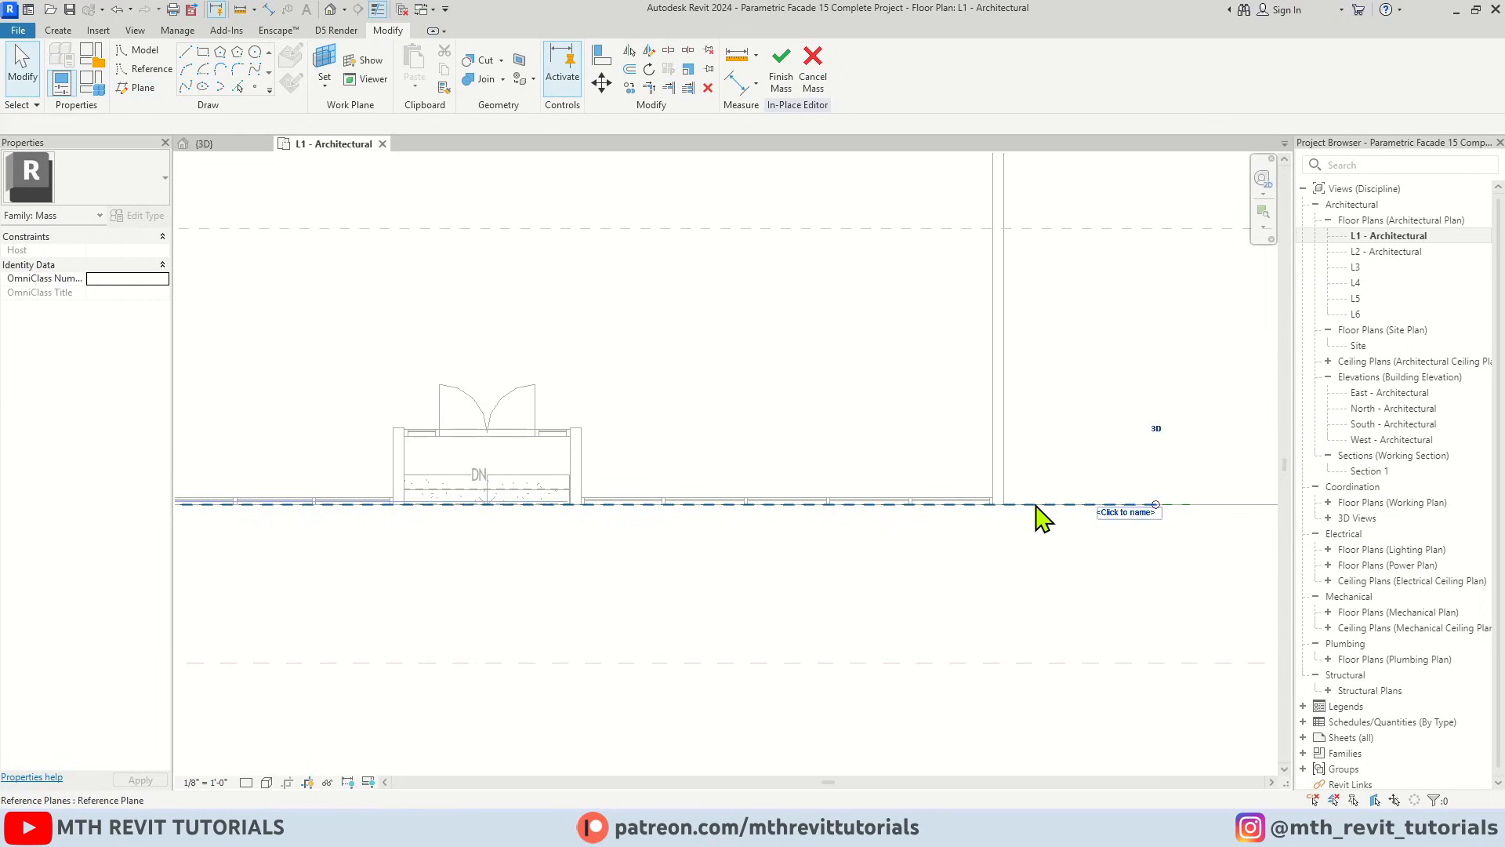
left_click(1035, 506)
left_click(1139, 513)
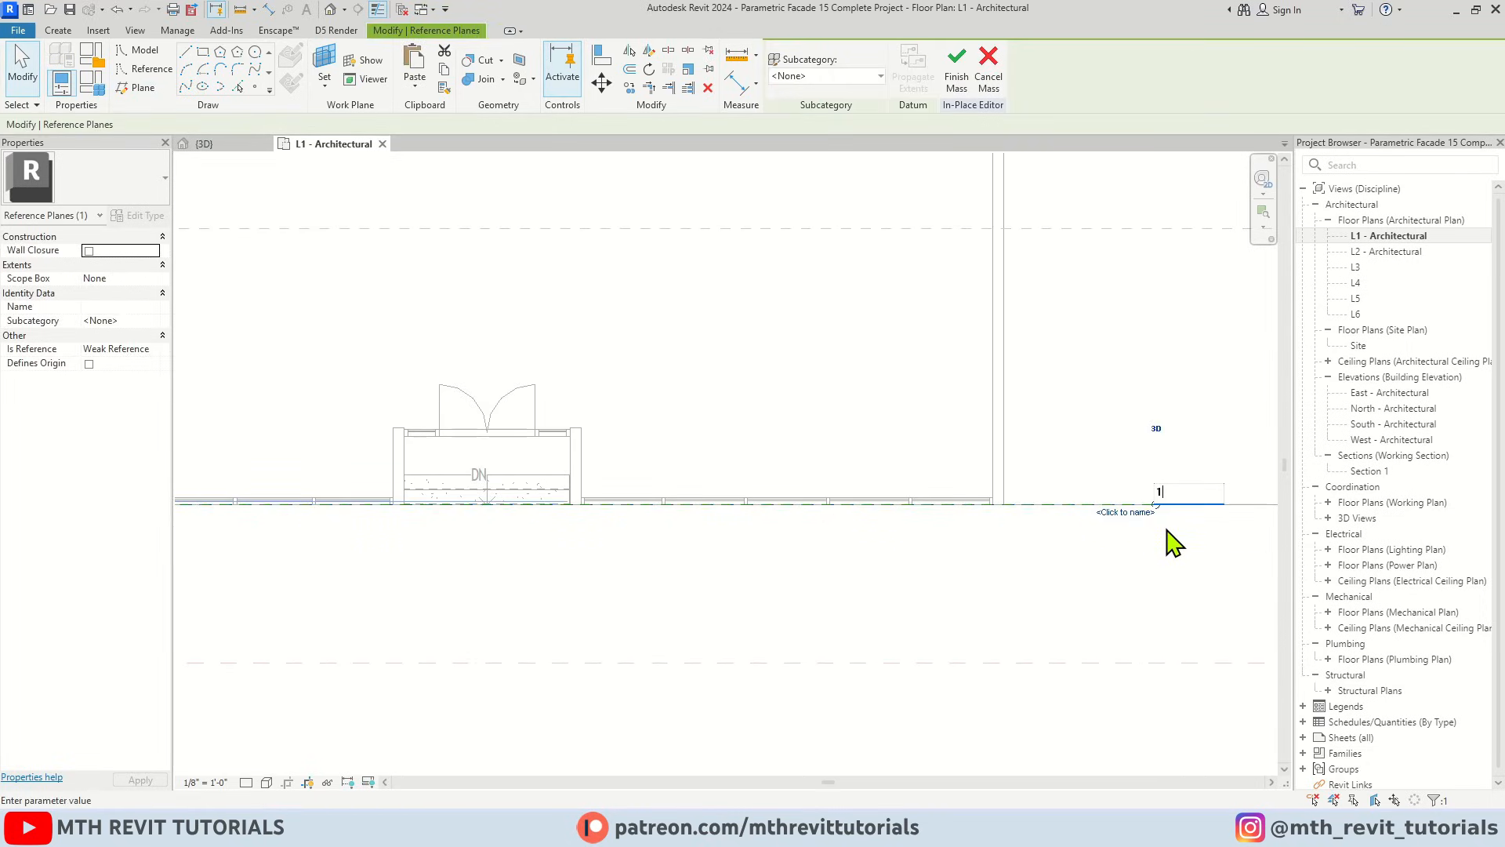
key("Return")
left_click(1158, 539)
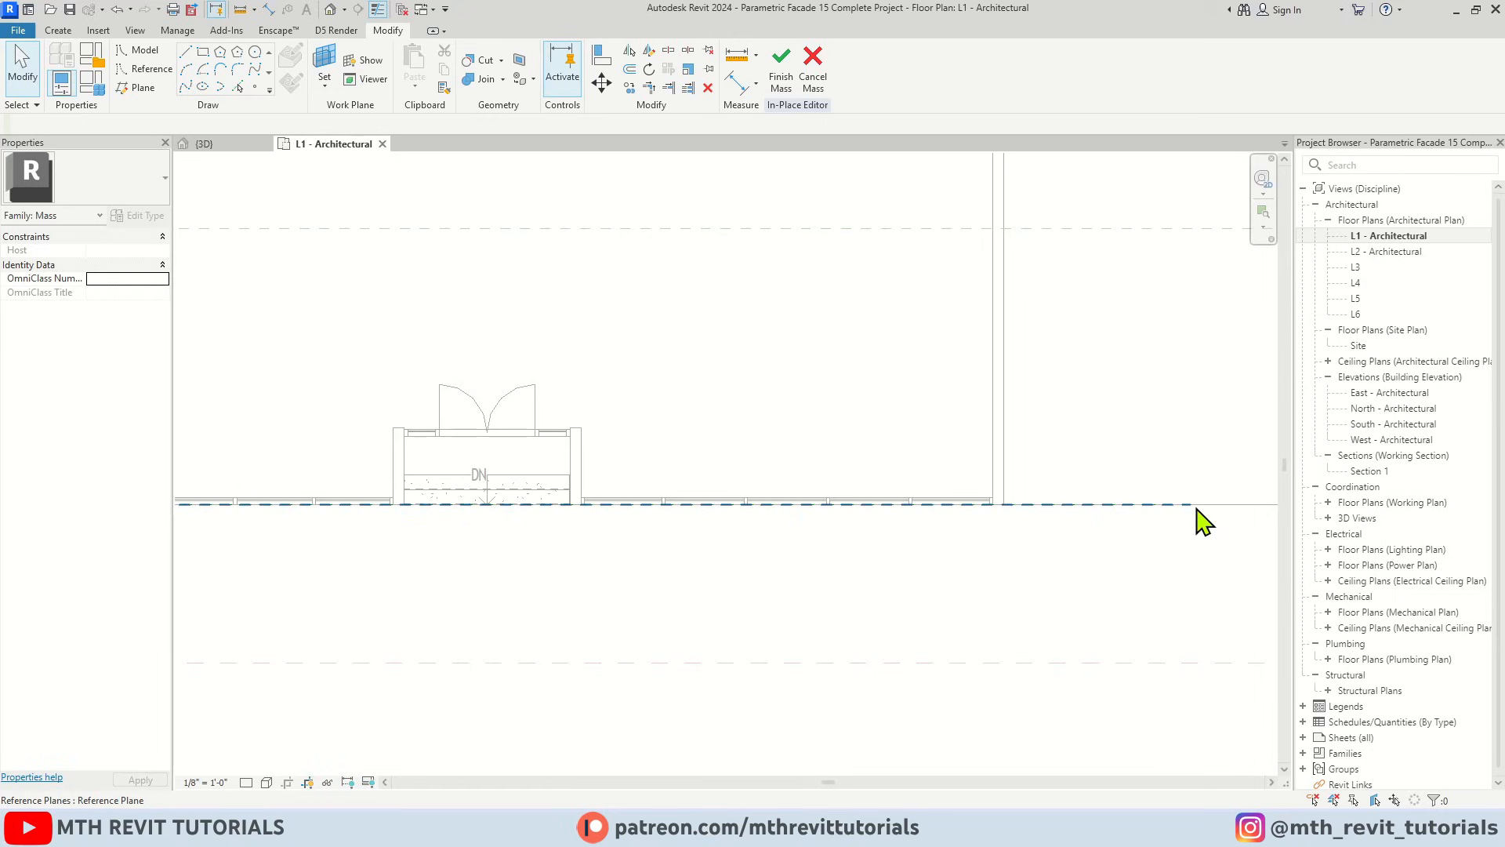
Name the longer overlapping reference plane 2
left_click(1196, 509)
left_click(1173, 514)
scroll(1231, 518, "up", 5)
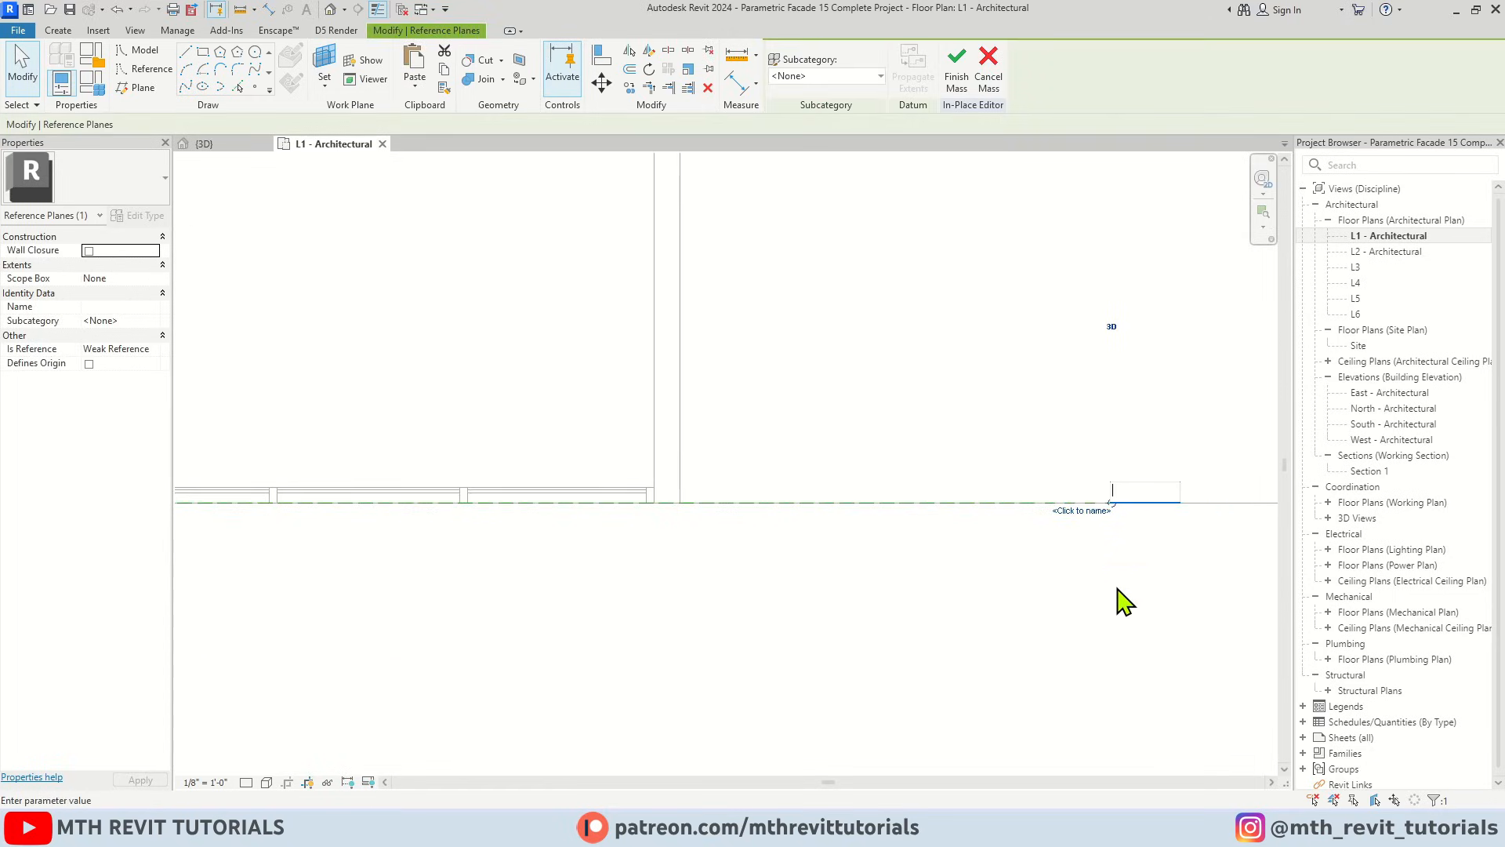
key("Return")
left_click(1071, 581)
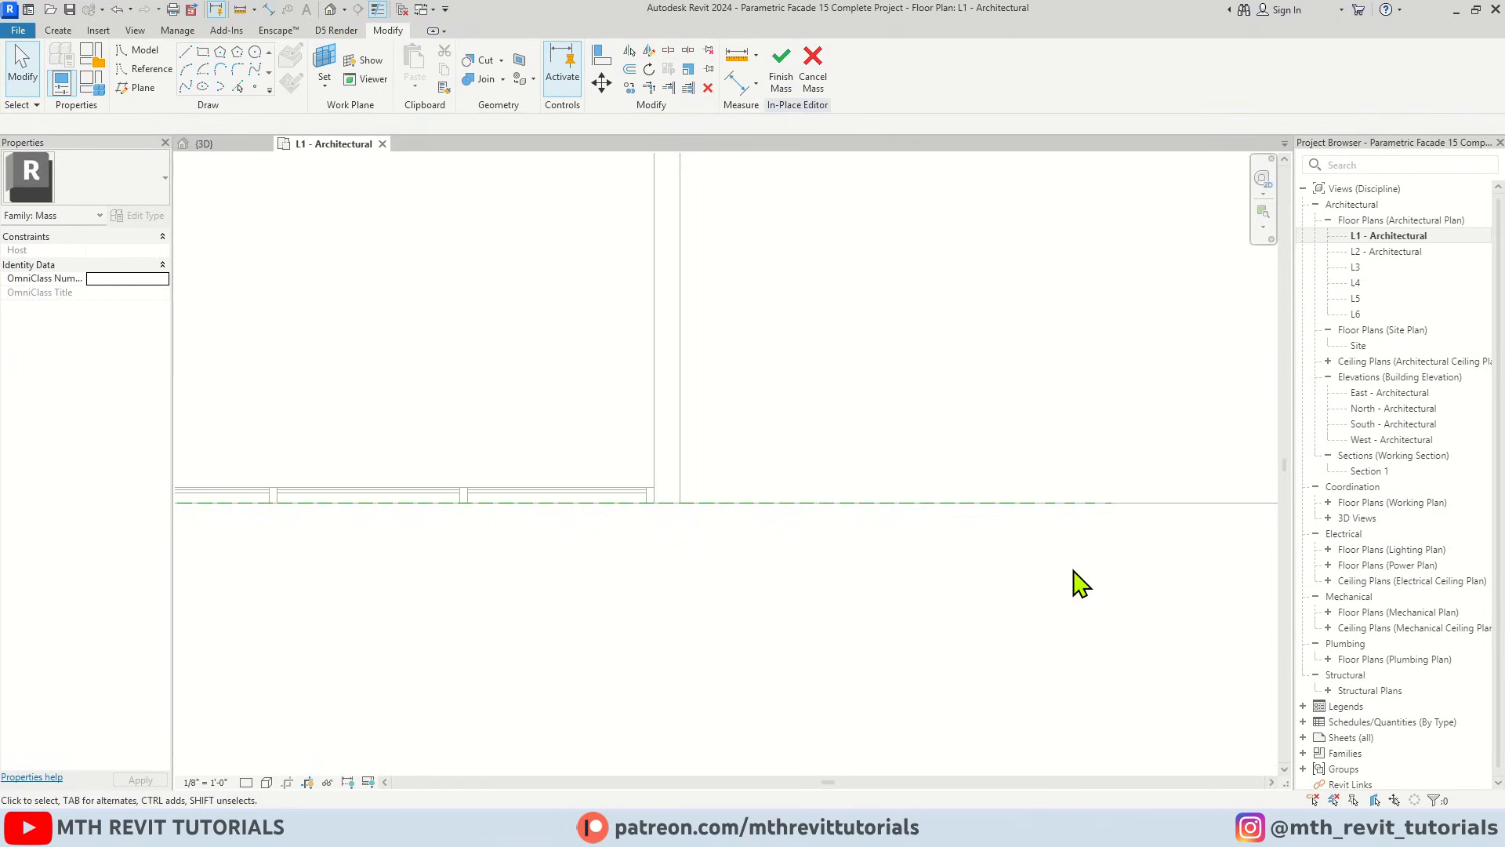
Open the South - Architectural elevation with the building facade in view
scroll(1062, 627, "down", 3)
middle_click_drag(707, 692, 762, 659)
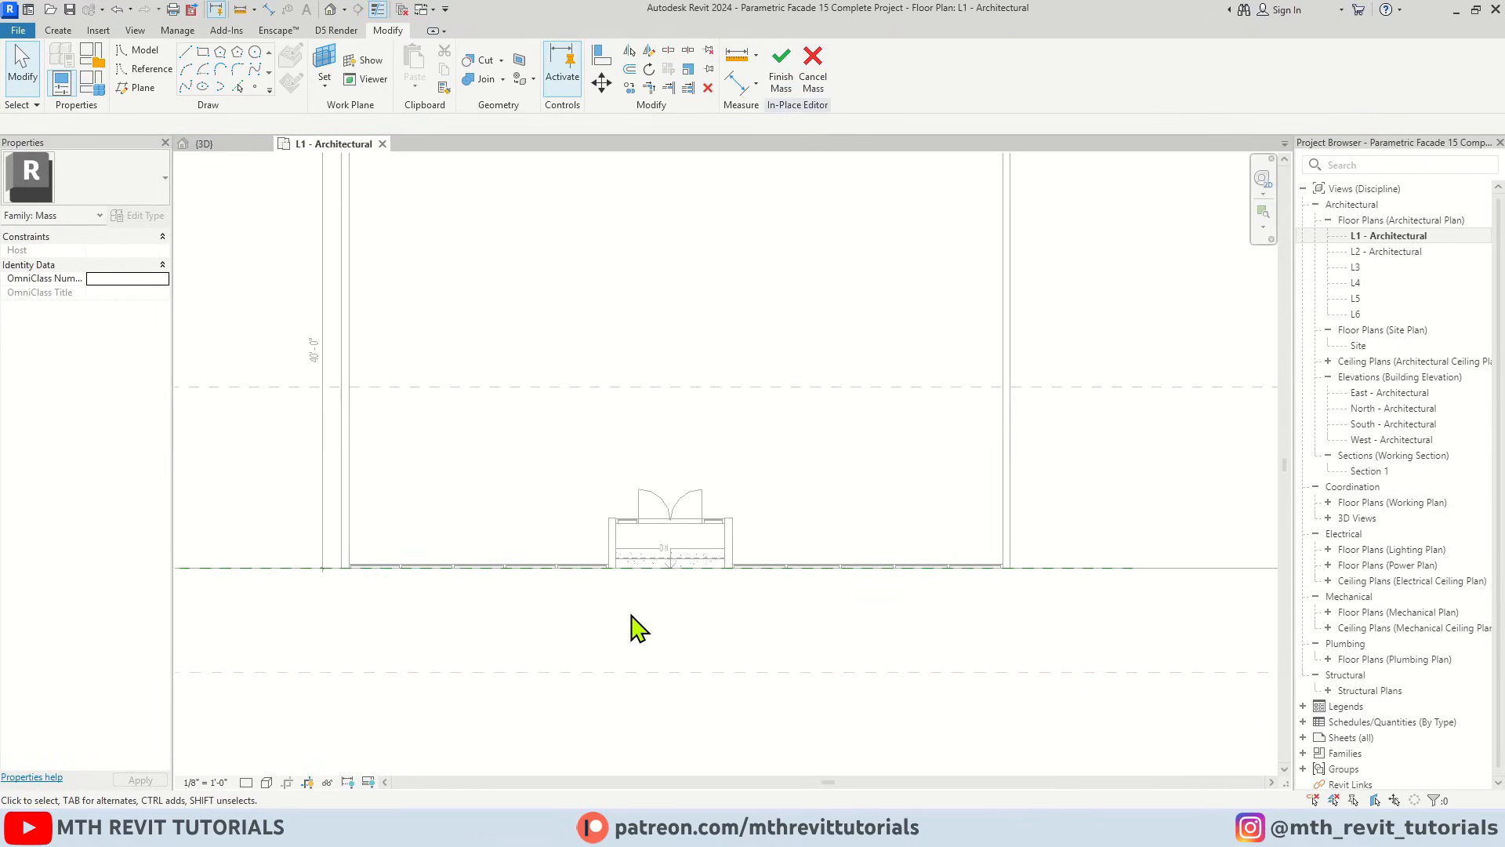
double_click(1411, 425)
scroll(753, 531, "up", 4)
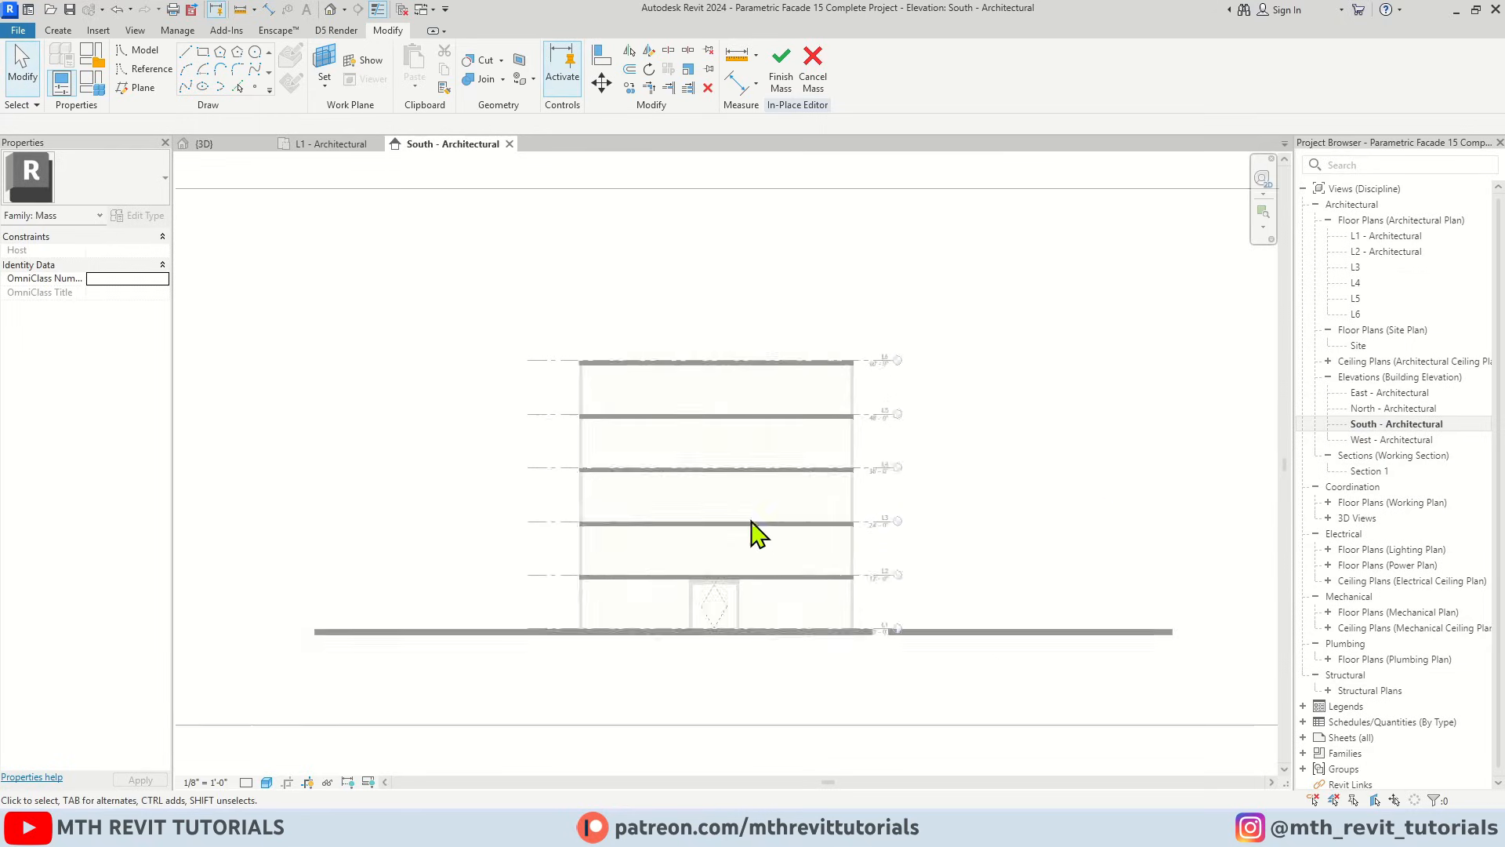
scroll(632, 223, "up", 2)
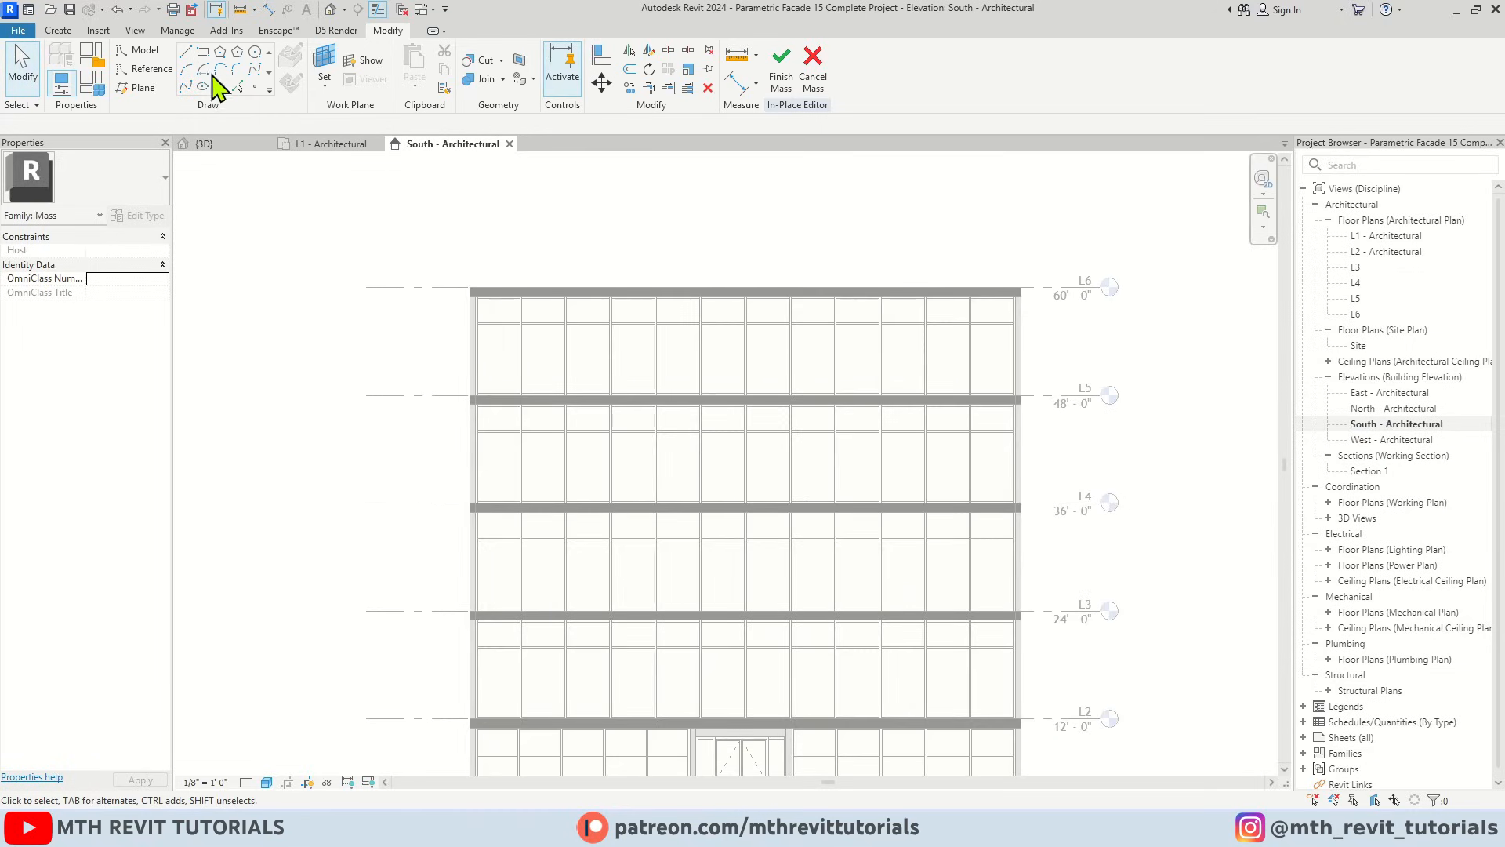
Start a straight model line and set Reference Plane : 1 as its work plane
left_click(187, 55)
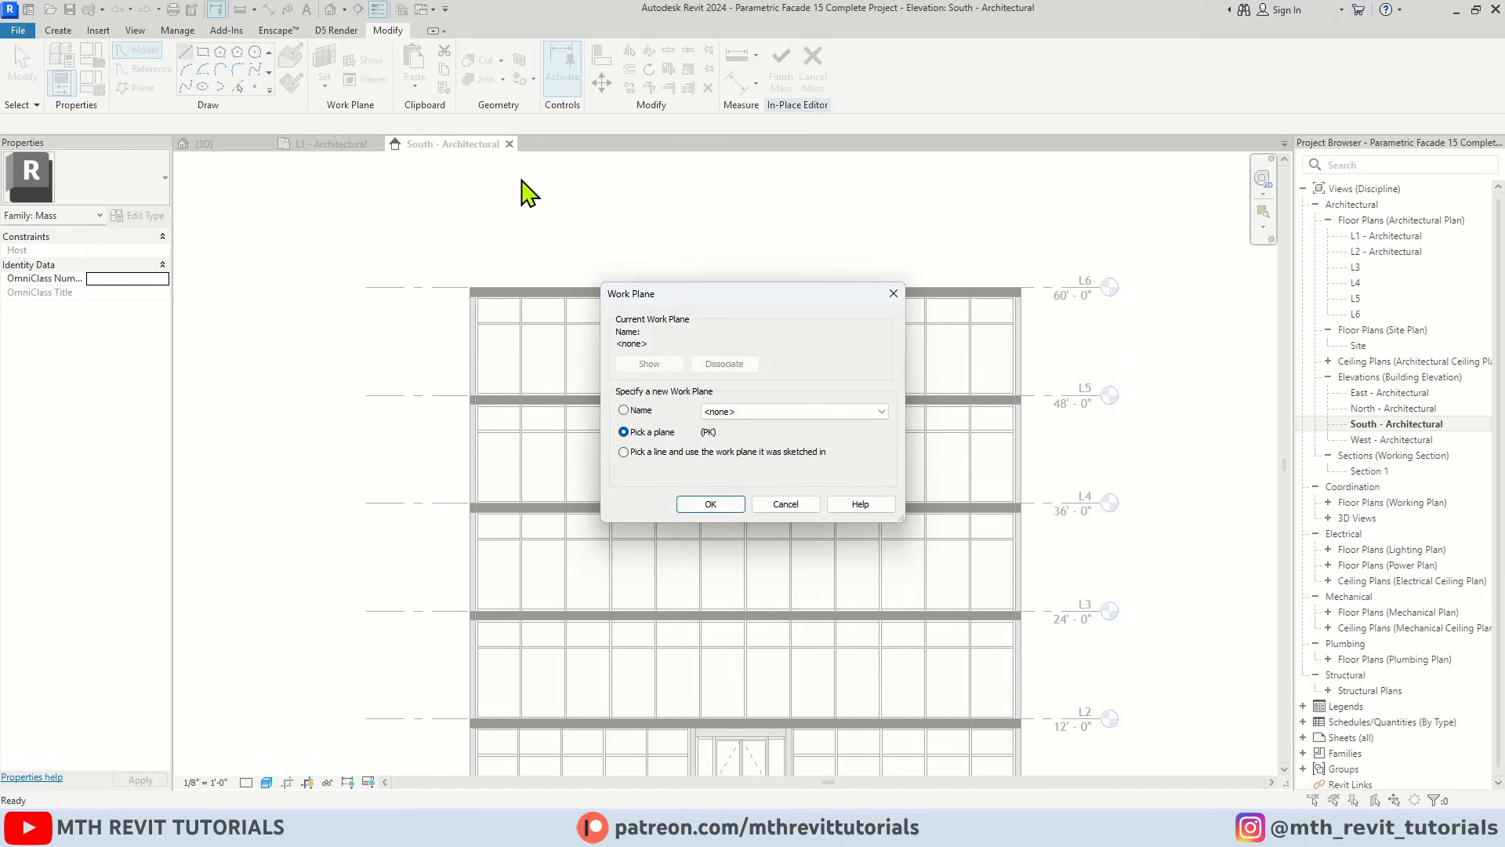
left_click(867, 413)
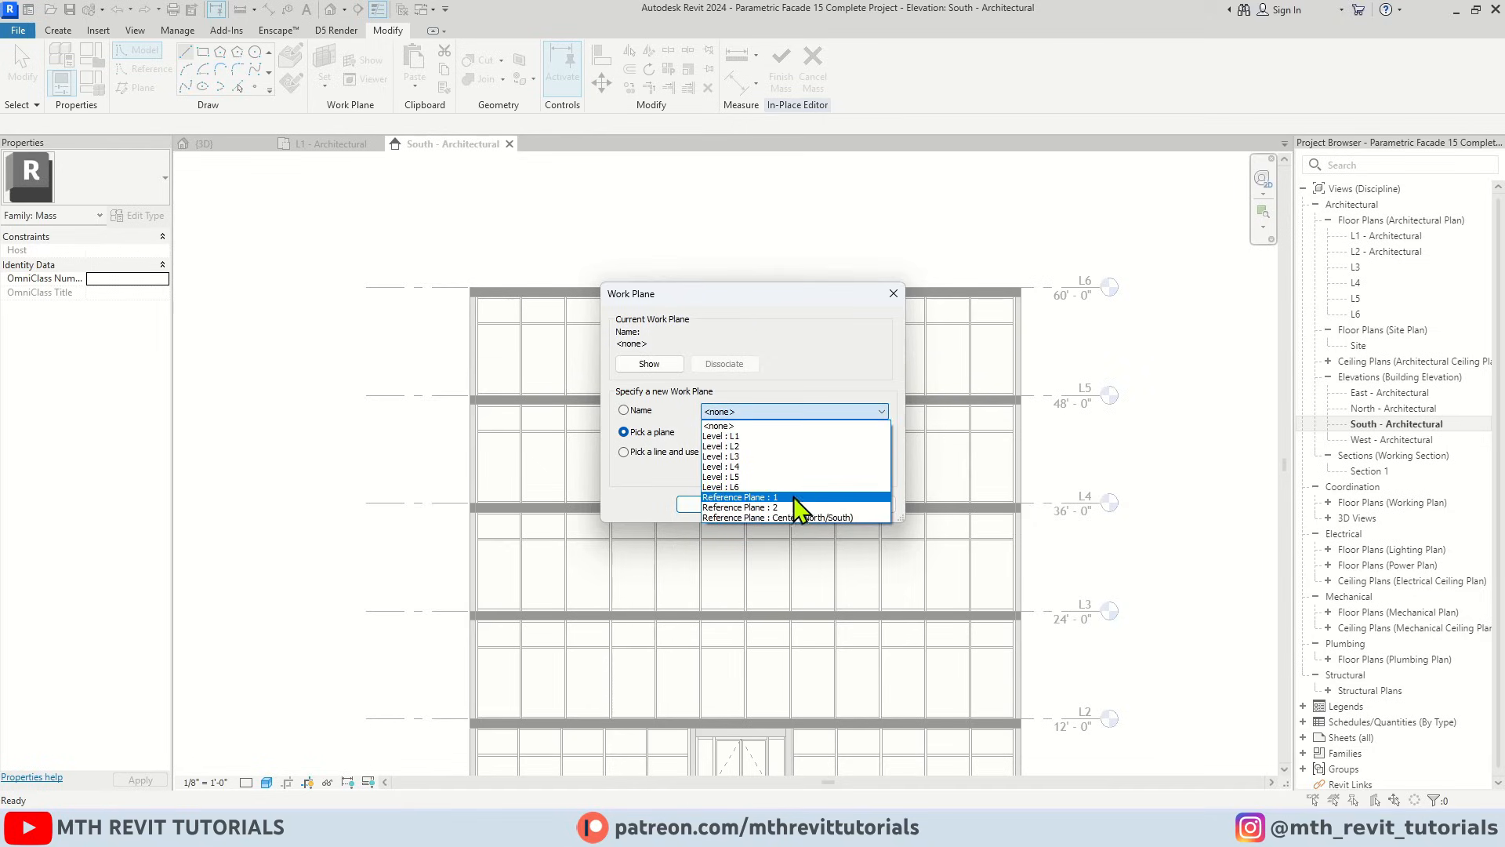
left_click(790, 499)
left_click(729, 508)
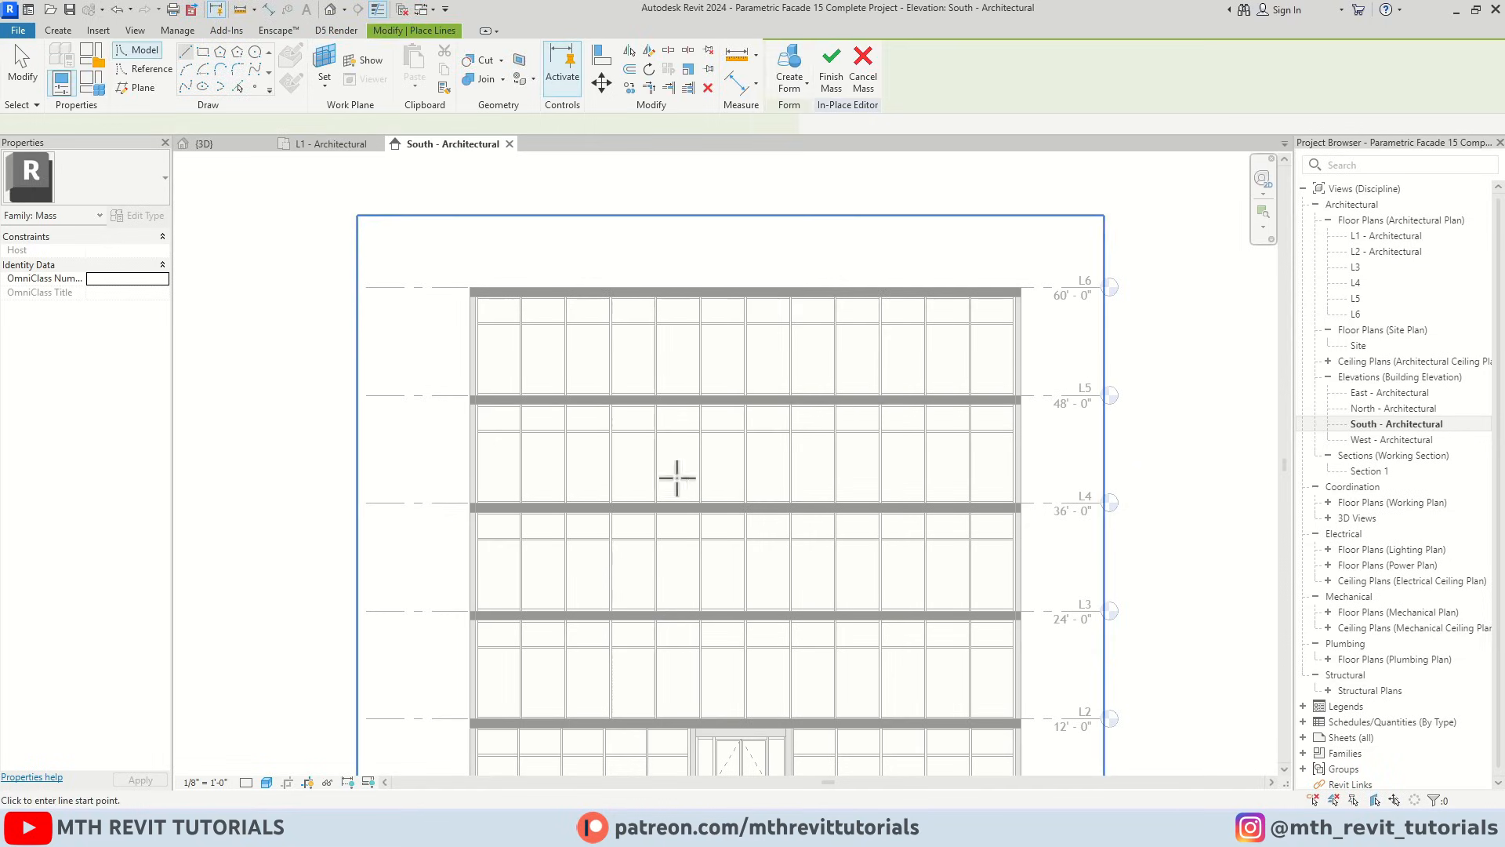
Draw a vertical line on the work plane along the facade's left edge, from the underside of the L6 slab down to L2
scroll(427, 294, "up", 2)
scroll(504, 308, "up", 3)
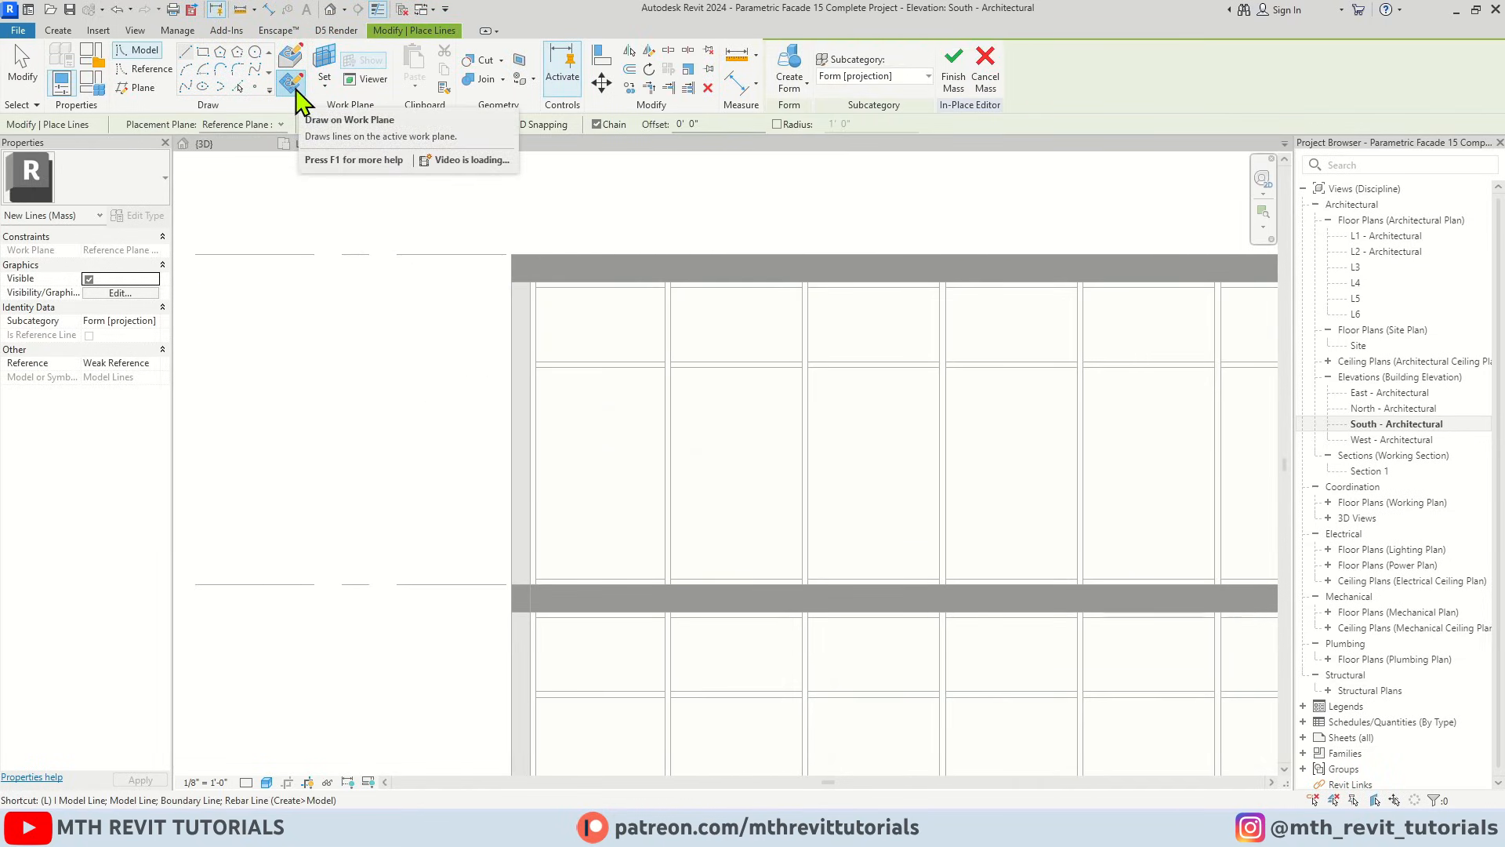
left_click(509, 275)
scroll(517, 258, "down", 5)
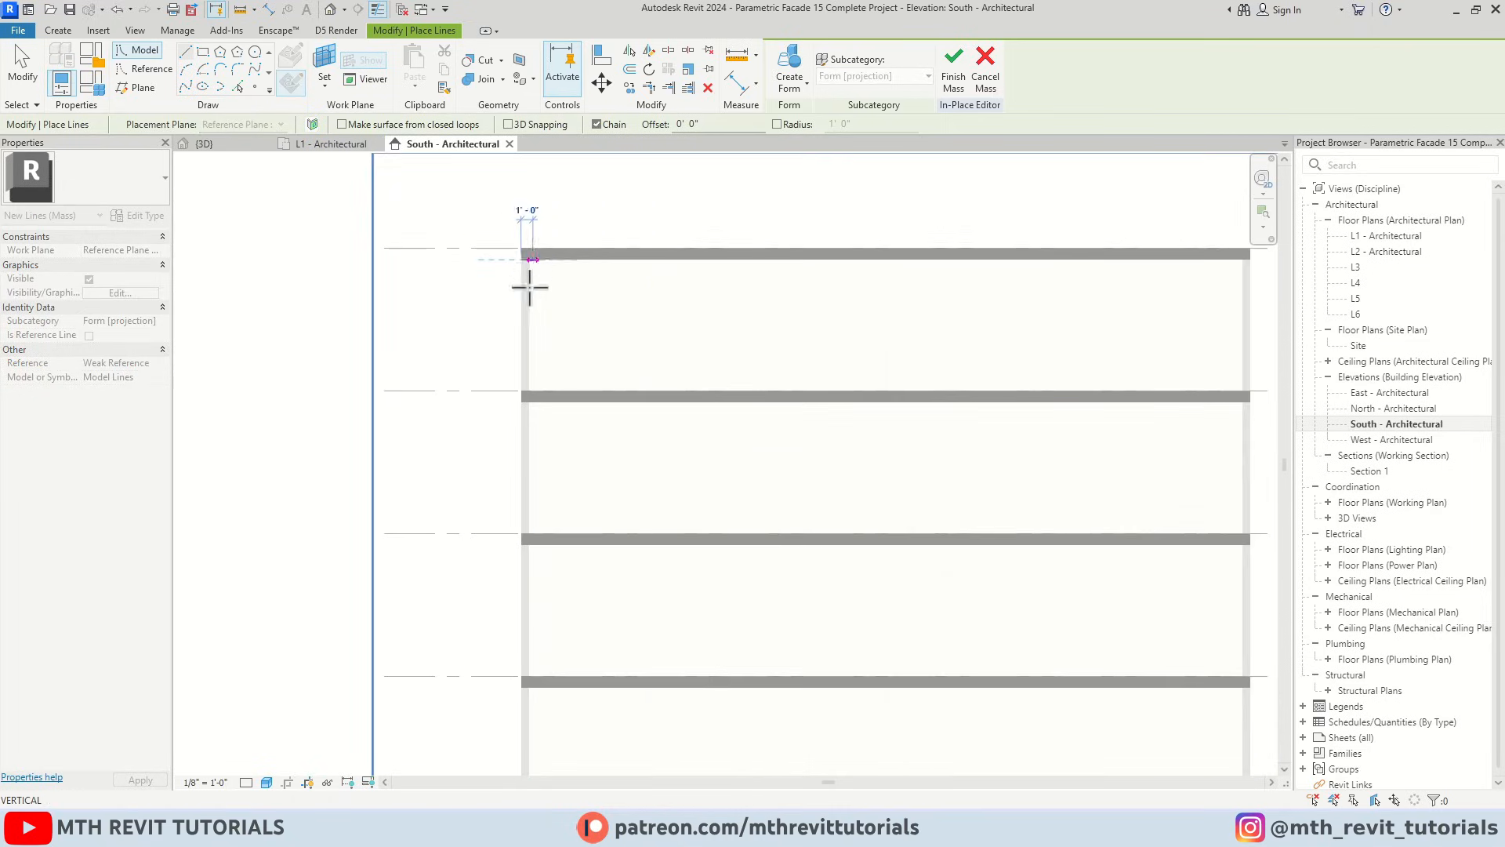
scroll(502, 369, "up", 3)
scroll(533, 313, "down", 4)
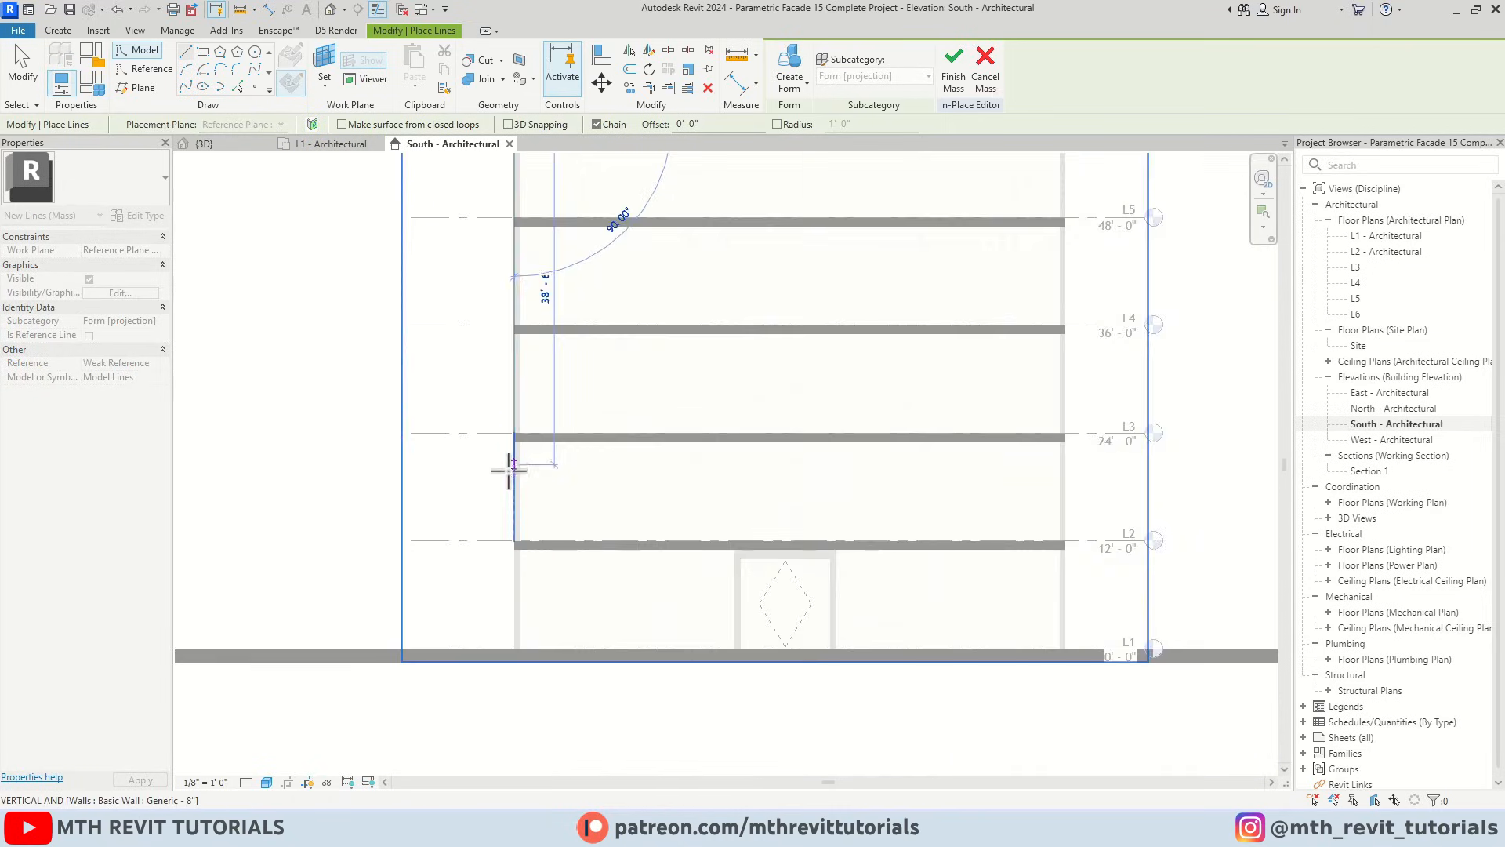
scroll(511, 471, "up", 5)
left_click(517, 557)
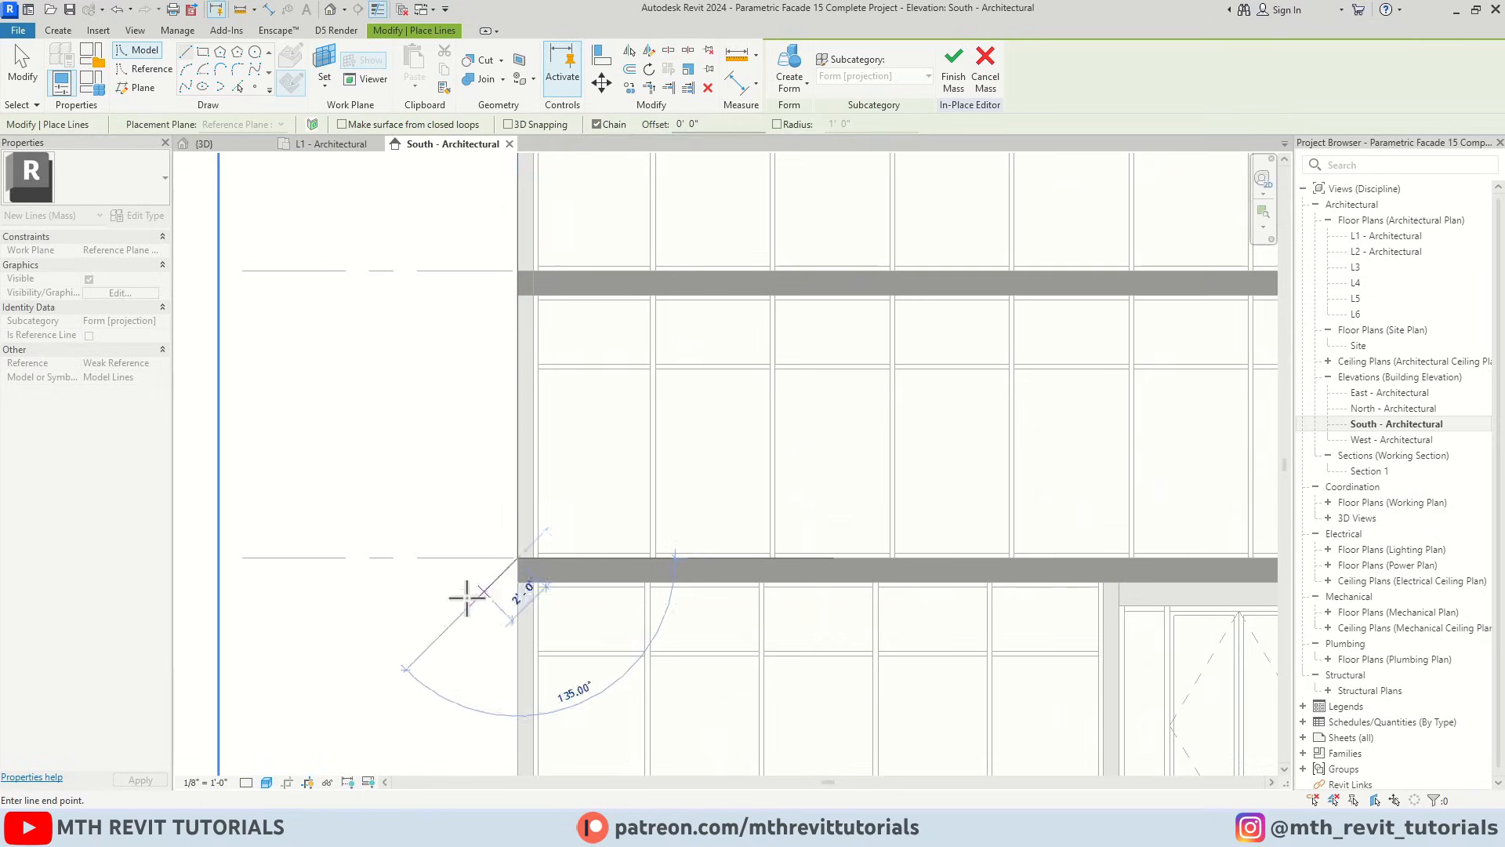
key("Escape")
key("Escape")
scroll(538, 665, "down", 5)
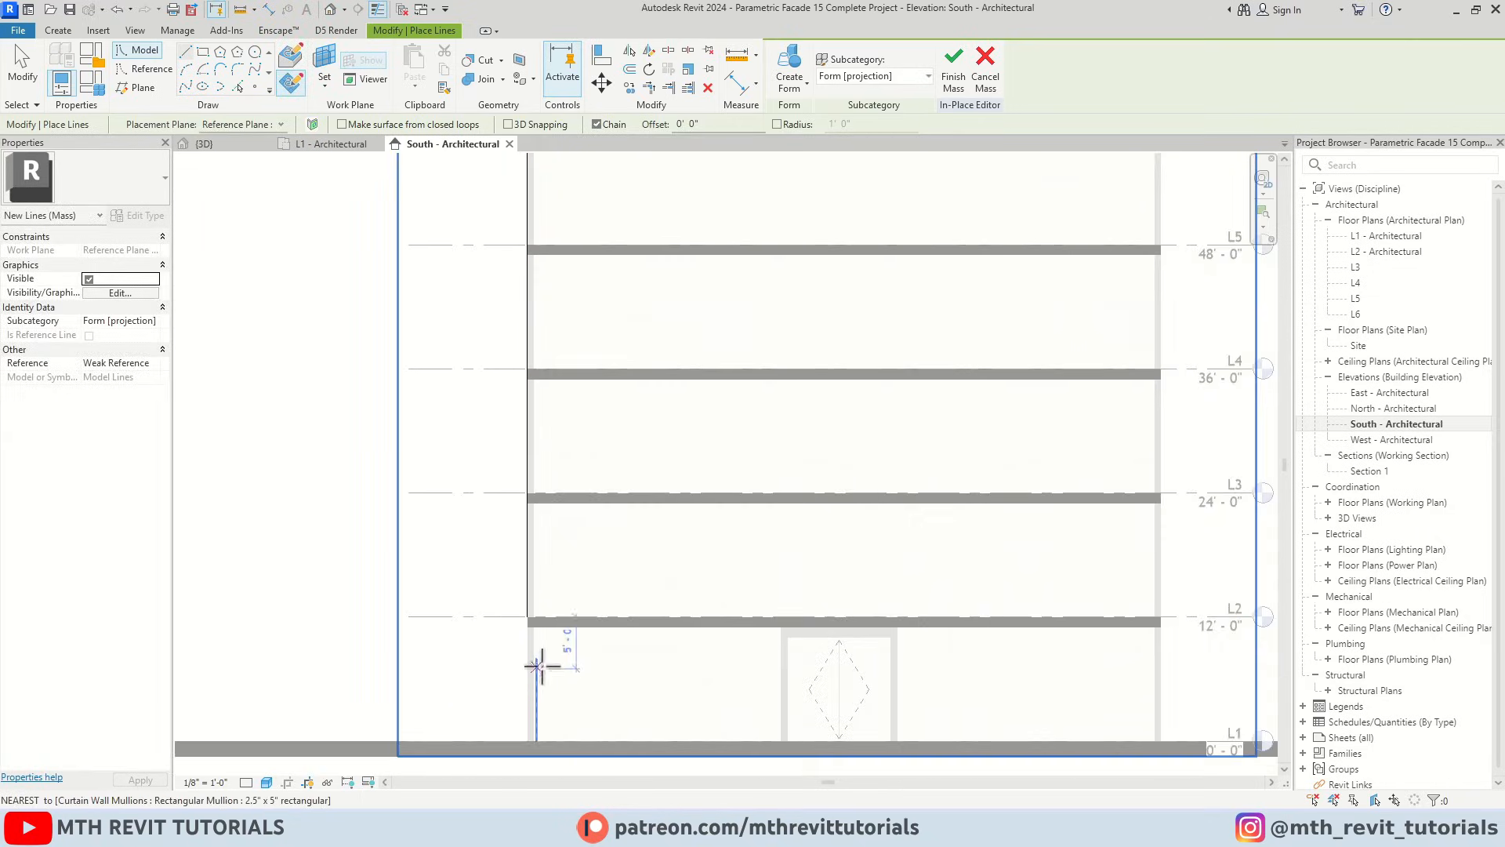
scroll(562, 311, "up", 4)
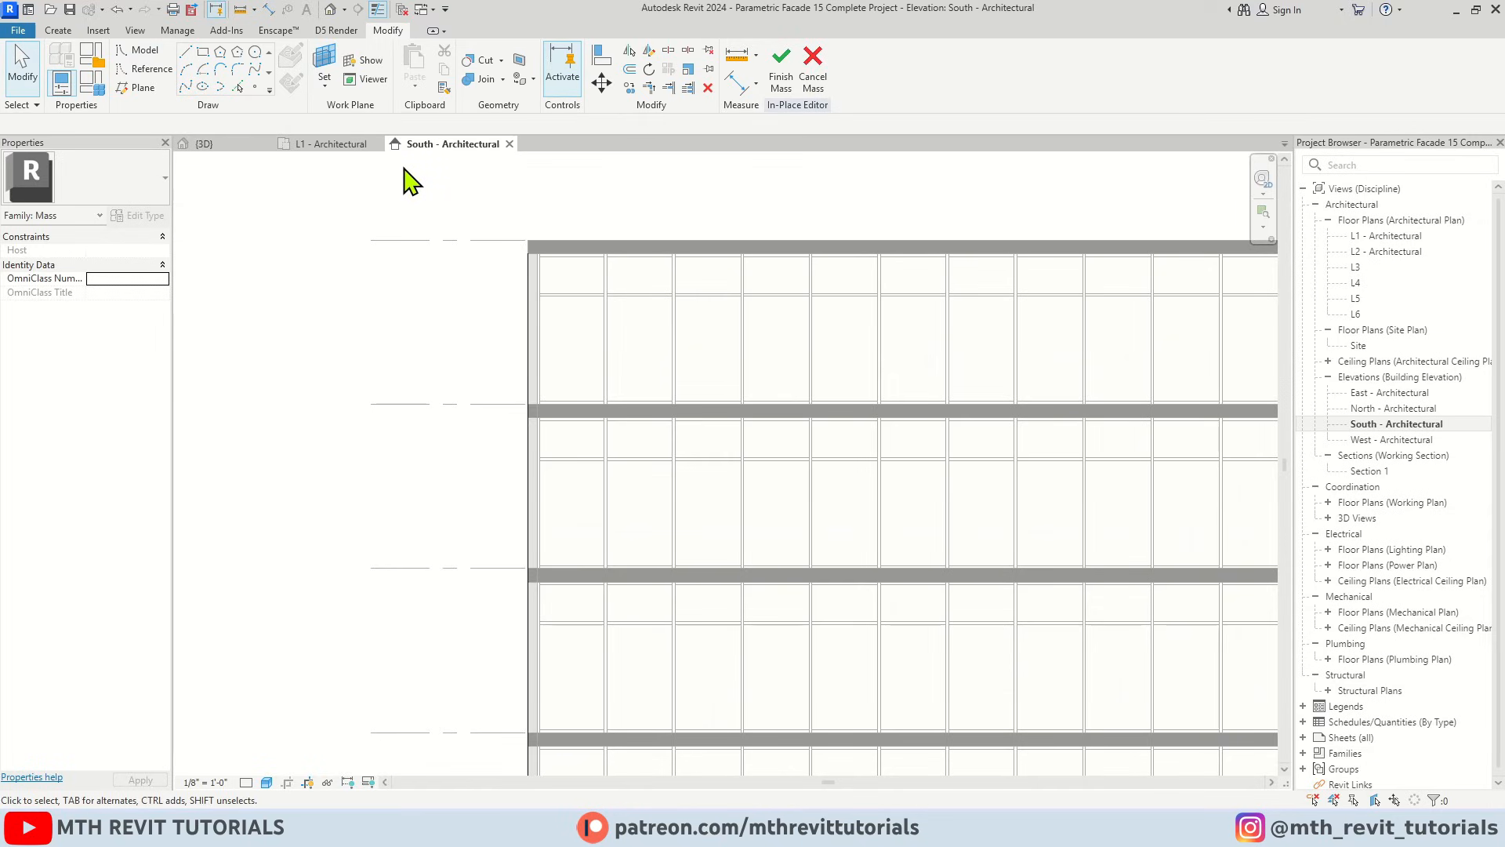
Change the active work plane to Reference Plane : 2
left_click(338, 66)
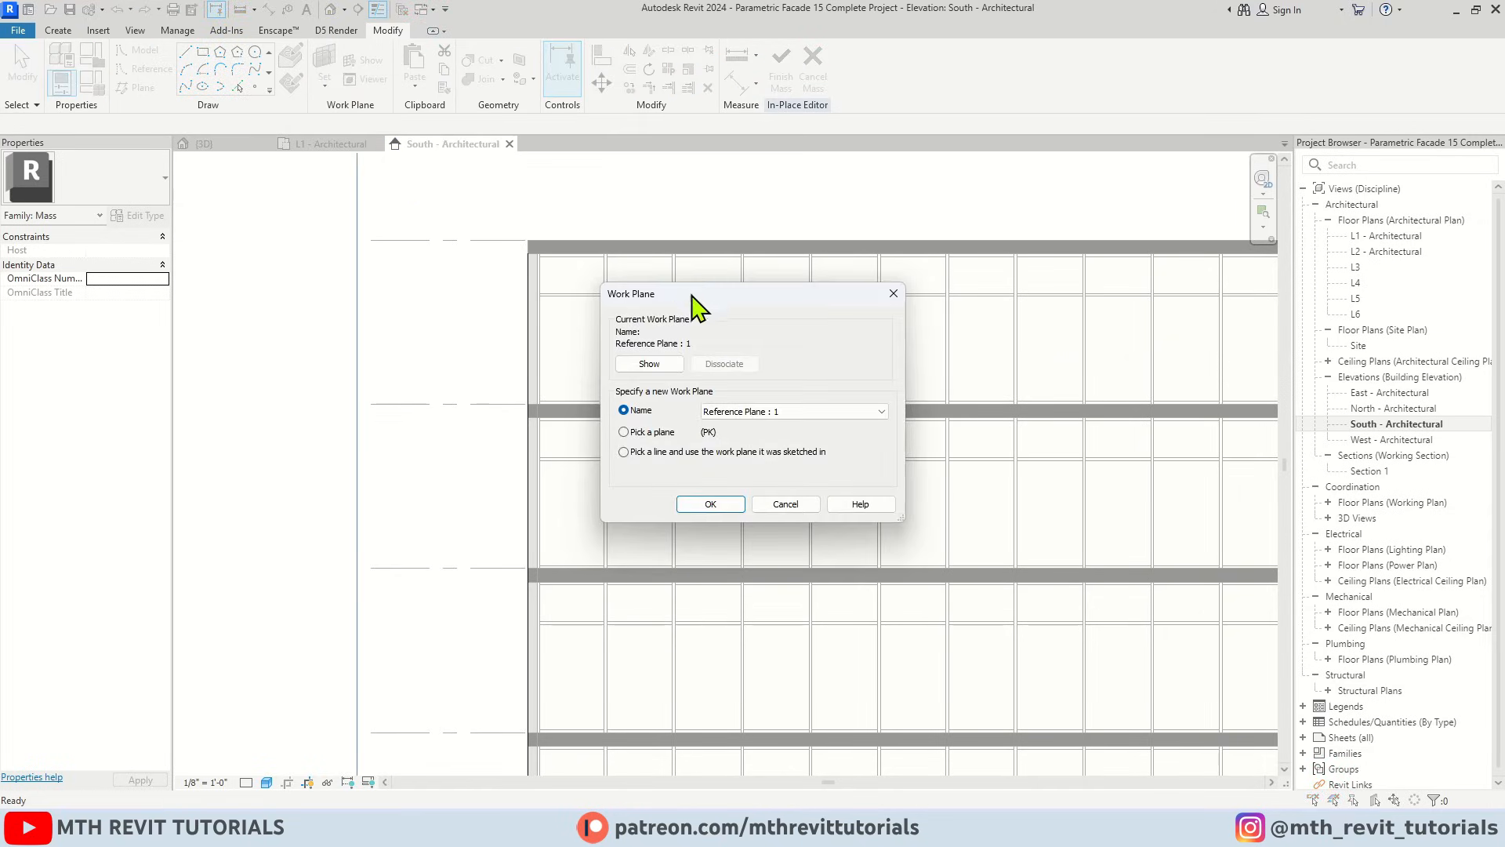
left_click(803, 412)
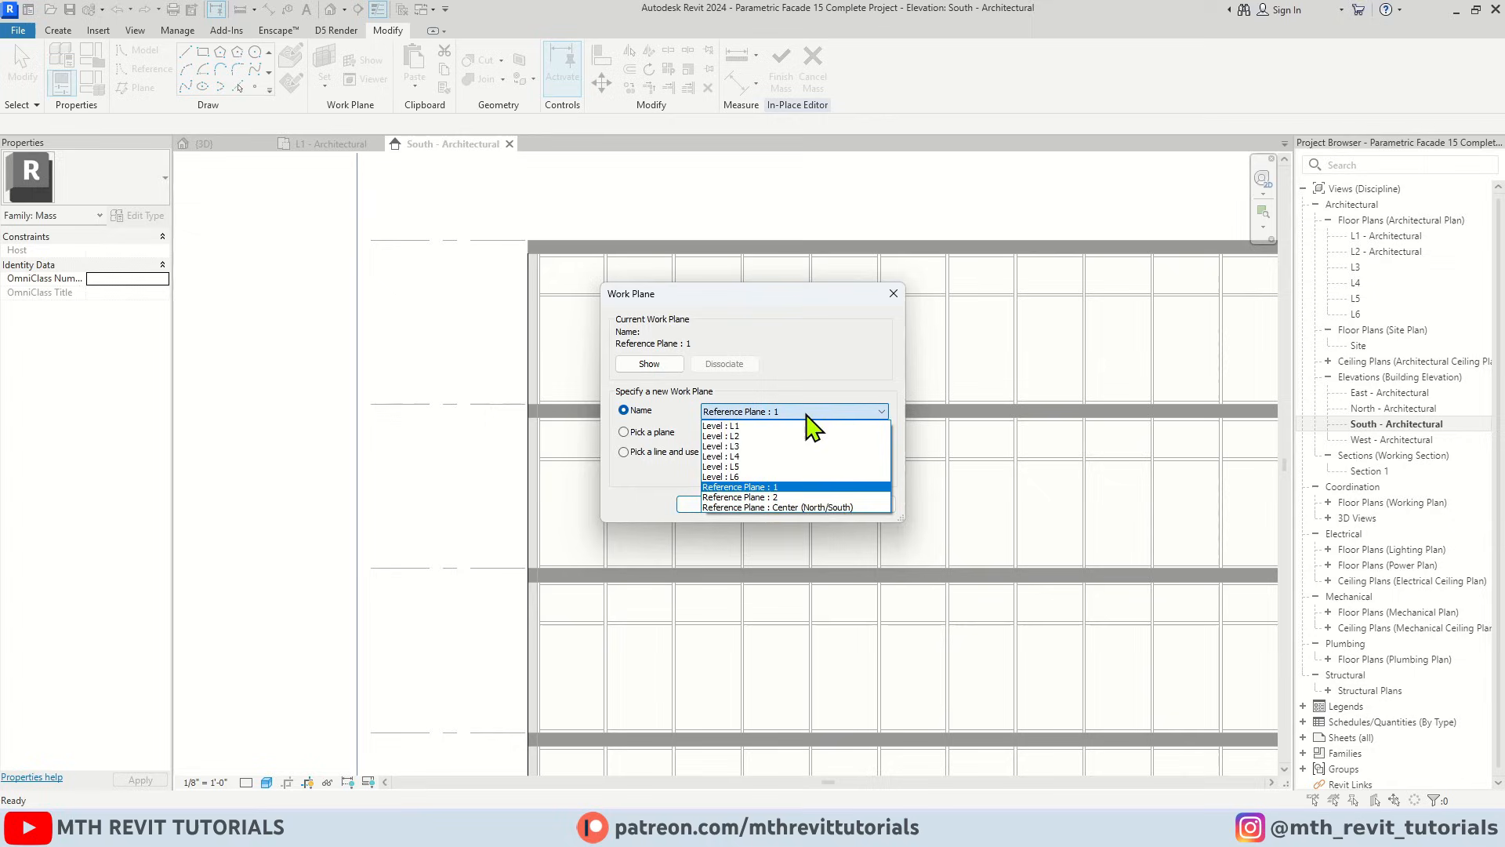
left_click(788, 498)
left_click(717, 504)
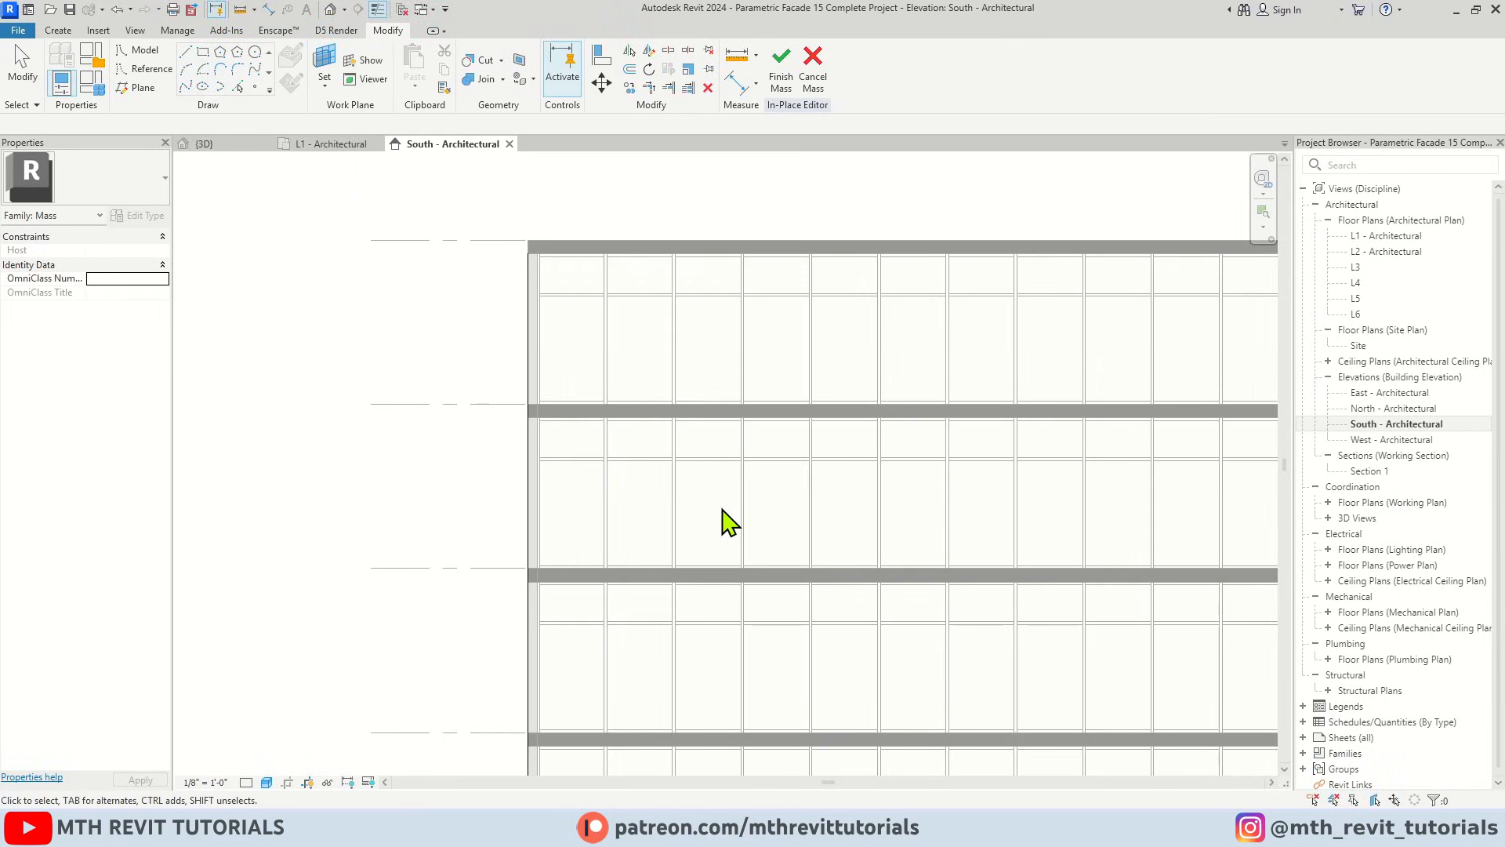
Draw a wavy spline from under the L6 slab to L2, alternating control points between the first bay's middle at slabs and the wall's inner edge mid-storey
left_click(185, 89)
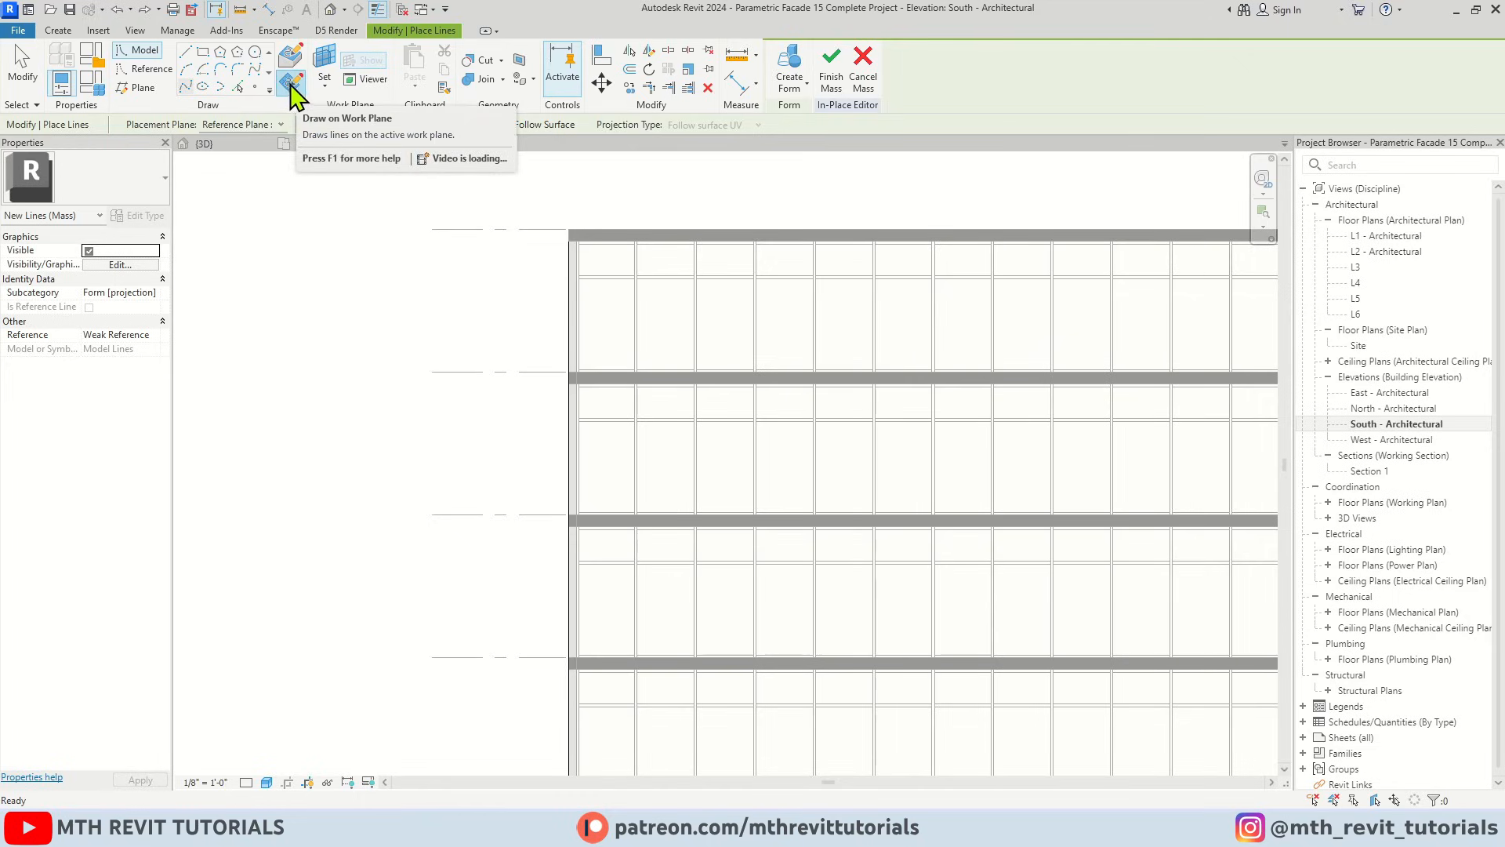
scroll(603, 242, "up", 4)
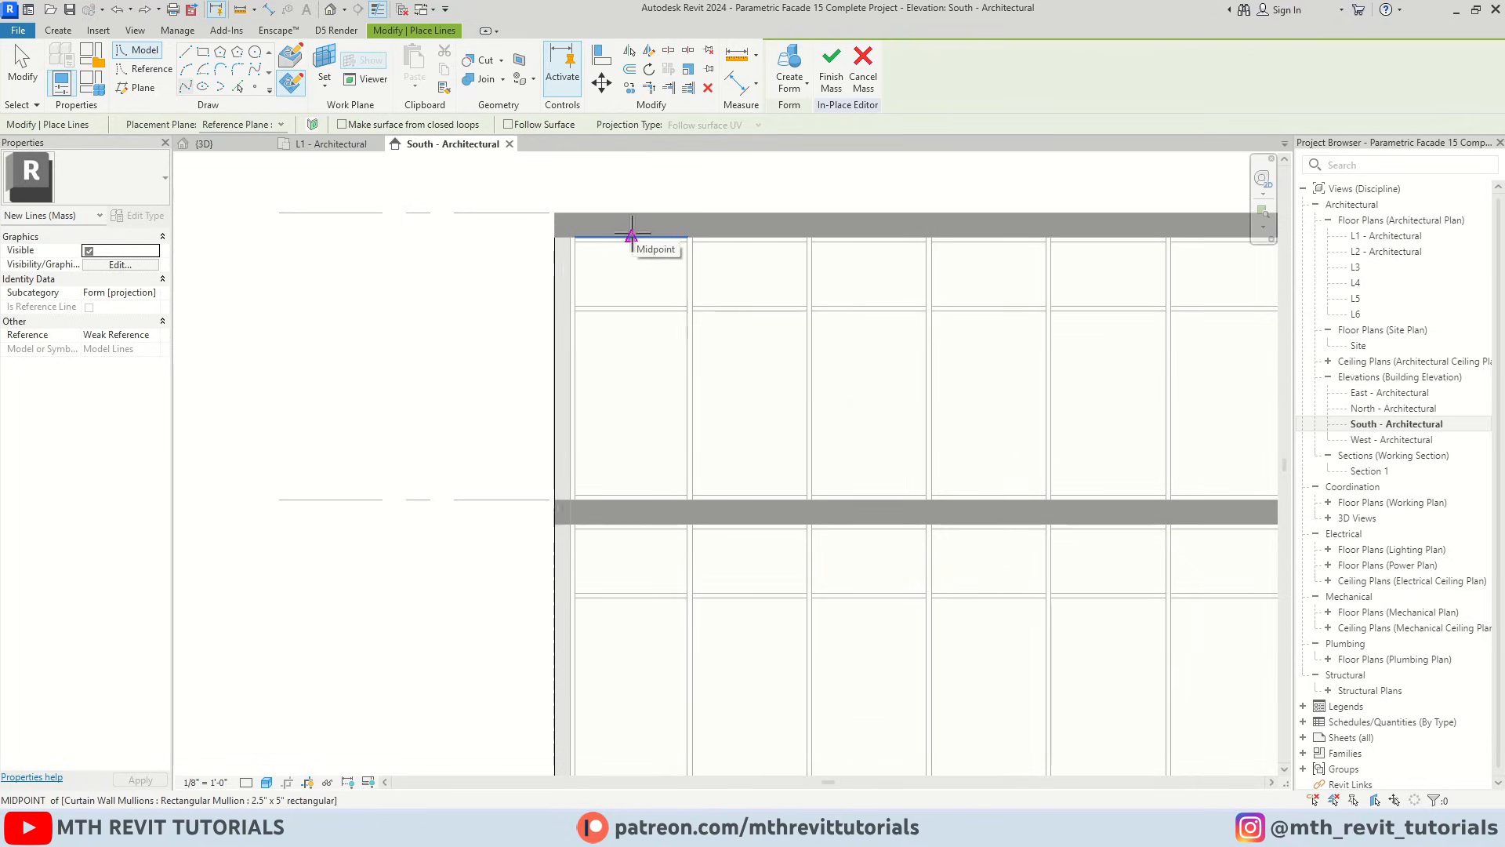
left_click(631, 235)
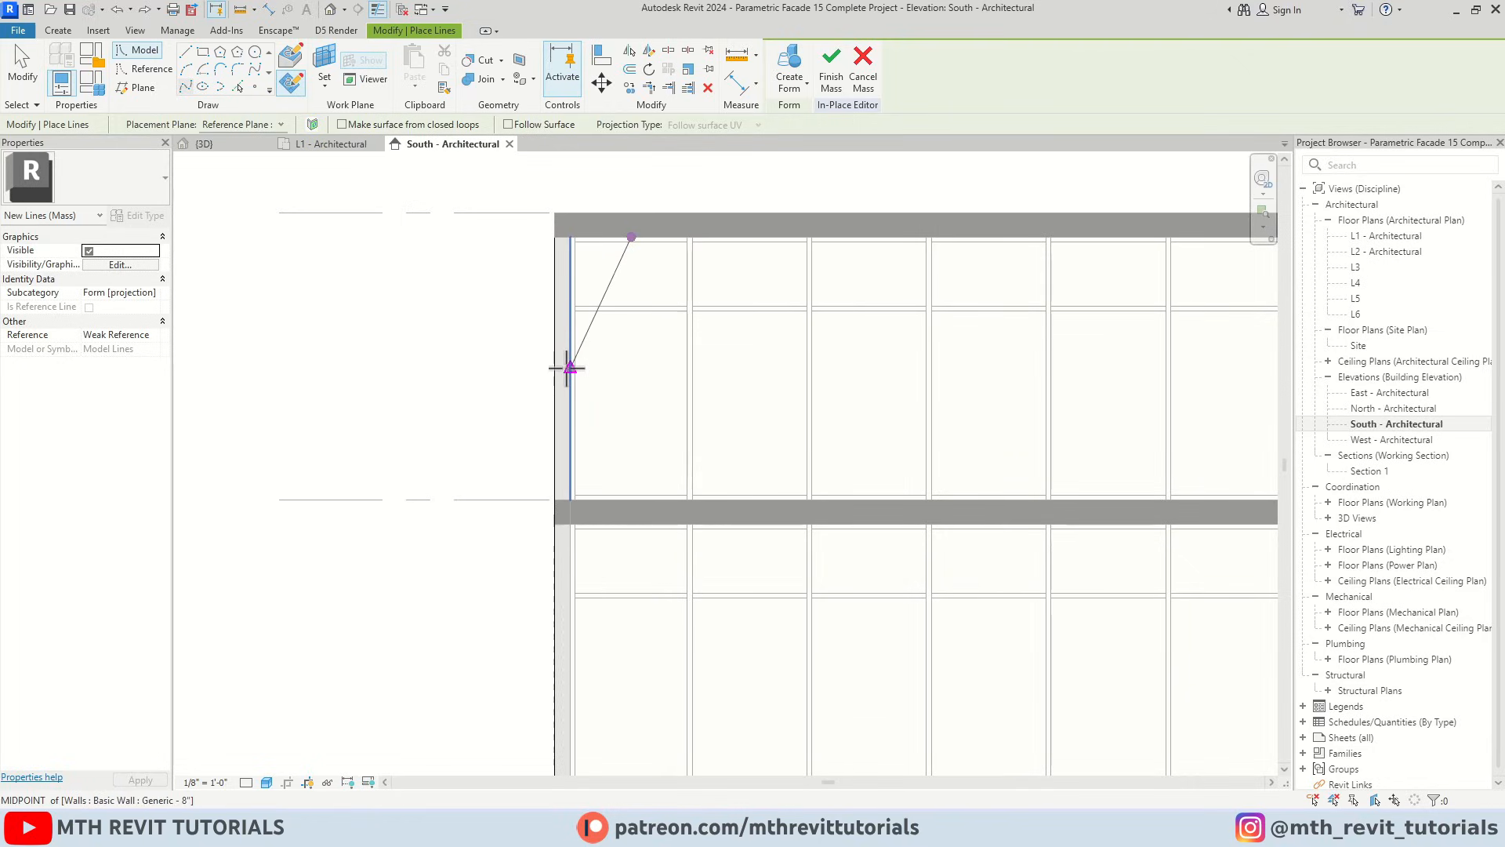
left_click(570, 368)
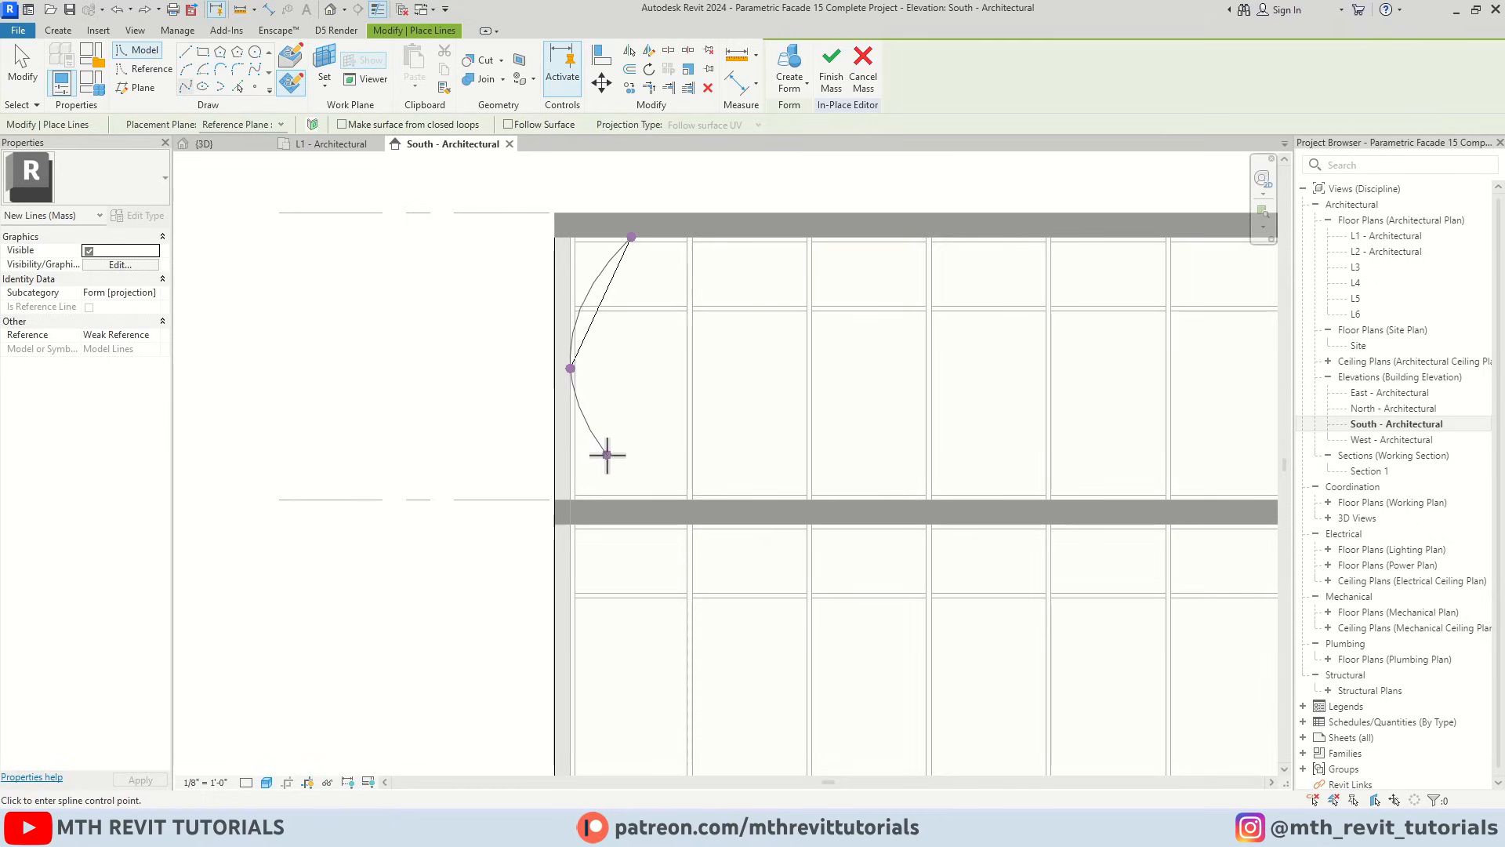
left_click(630, 499)
scroll(631, 329, "down", 3)
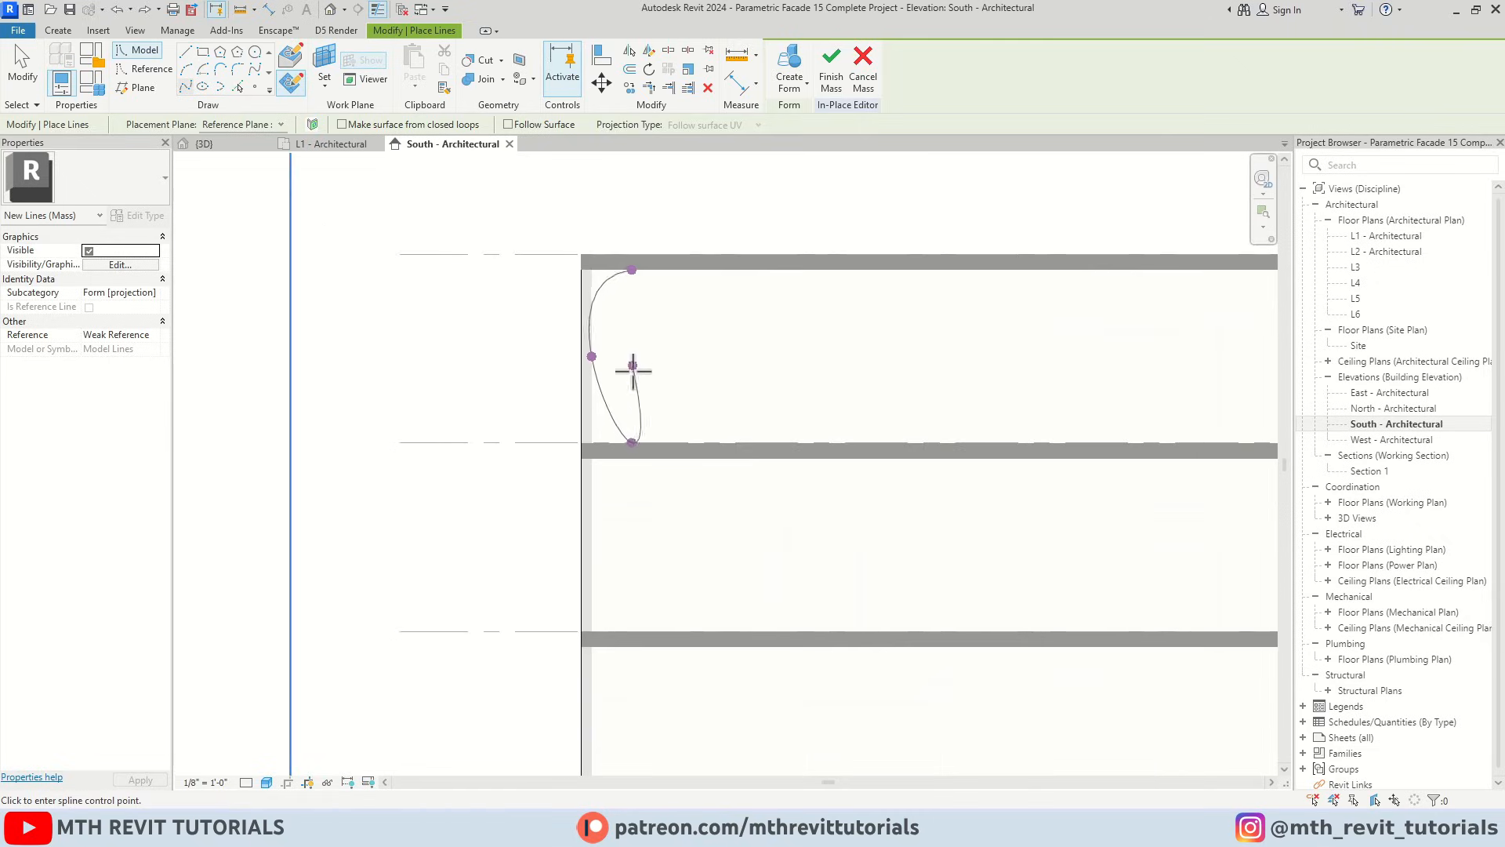
scroll(607, 527, "up", 2)
left_click(588, 546)
scroll(593, 518, "down", 3)
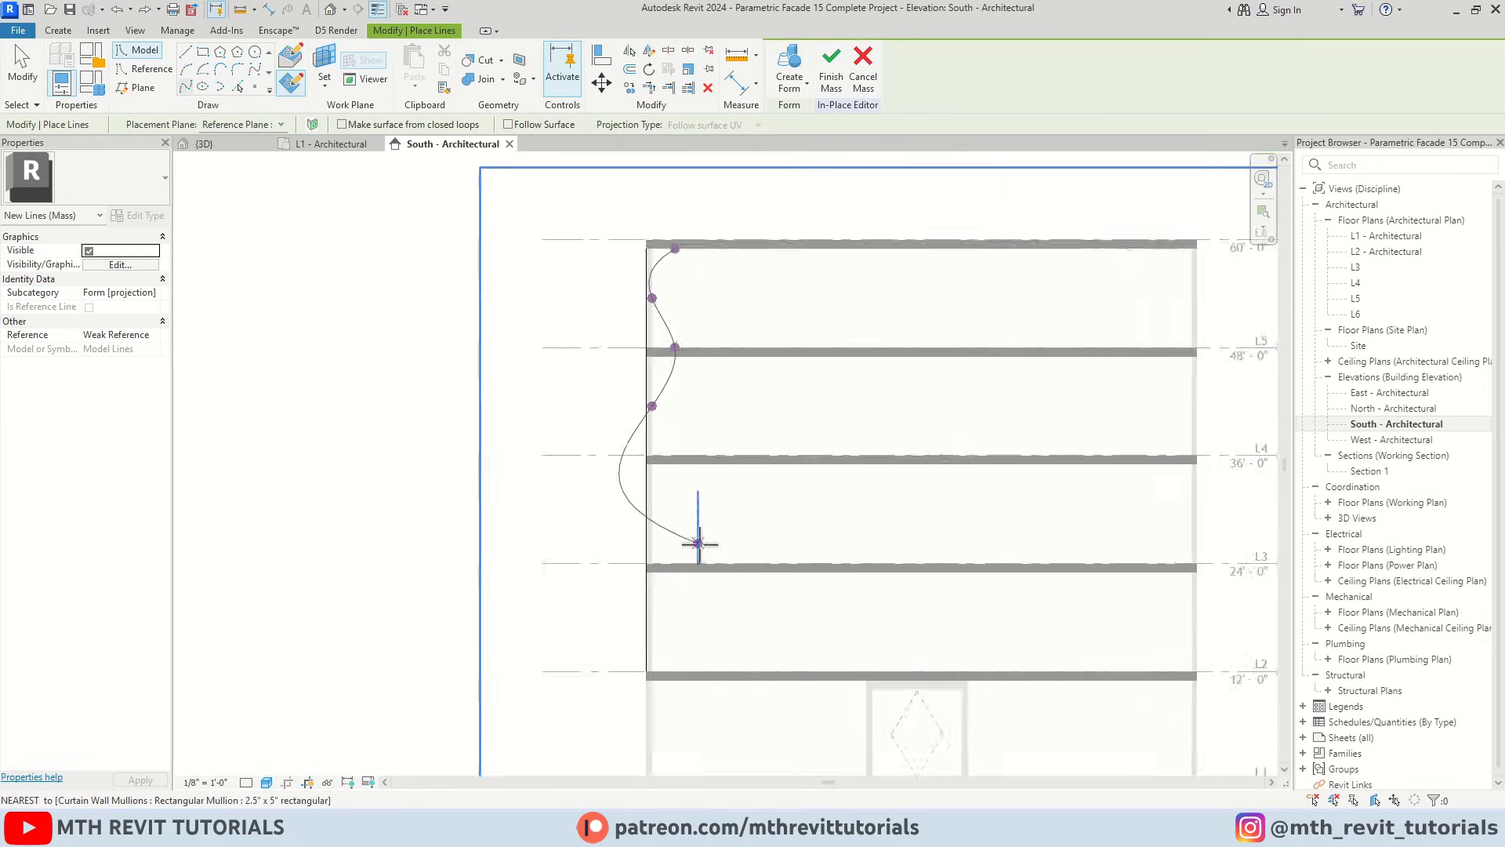
scroll(694, 537, "up", 2)
left_click(657, 402)
left_click(617, 504)
scroll(659, 589, "down", 3)
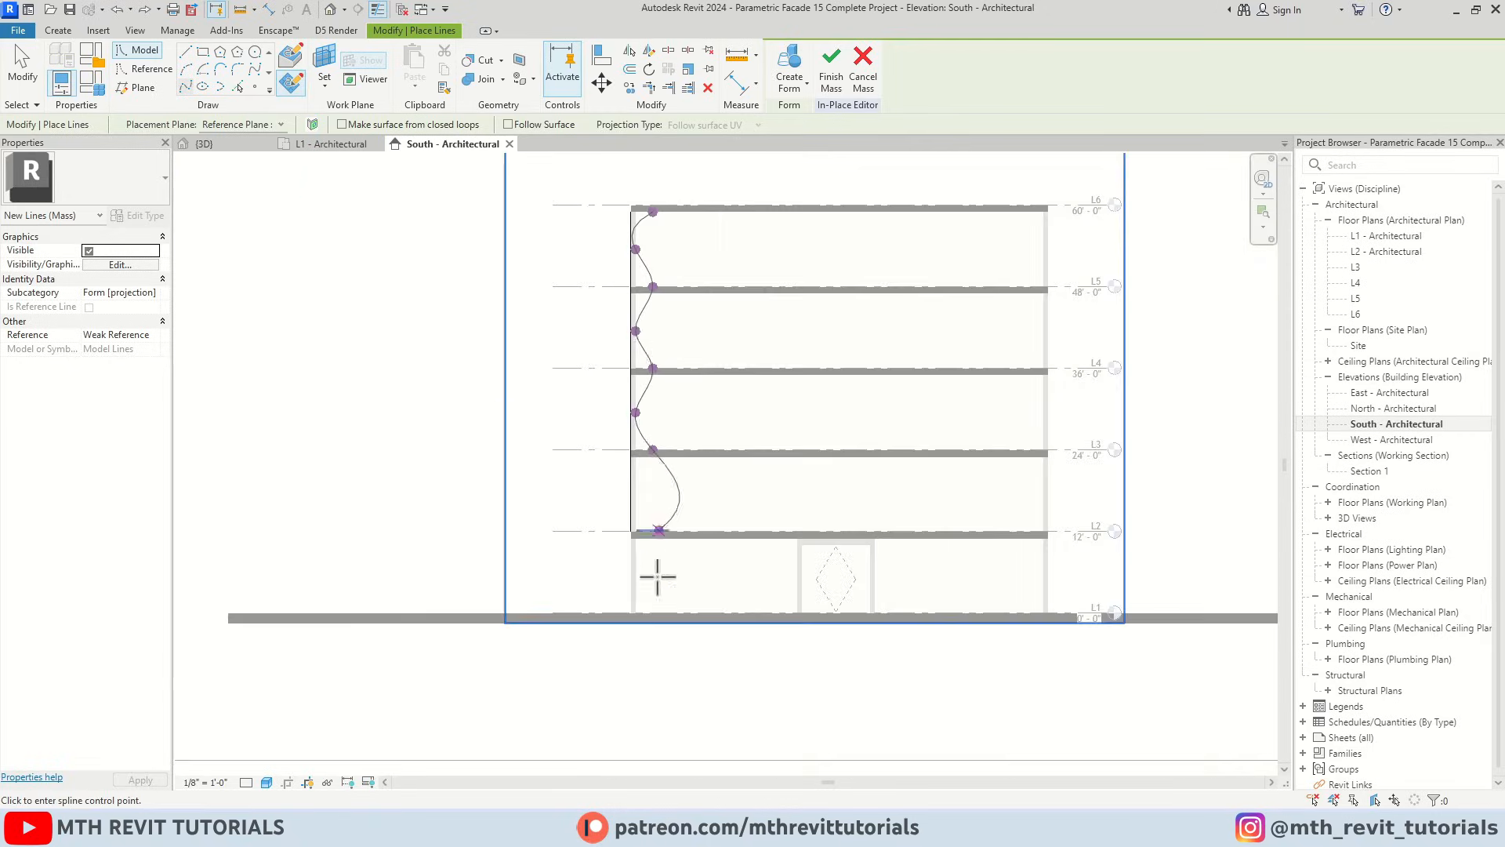
scroll(609, 416, "up", 4)
left_click(663, 521)
scroll(685, 595, "down", 1)
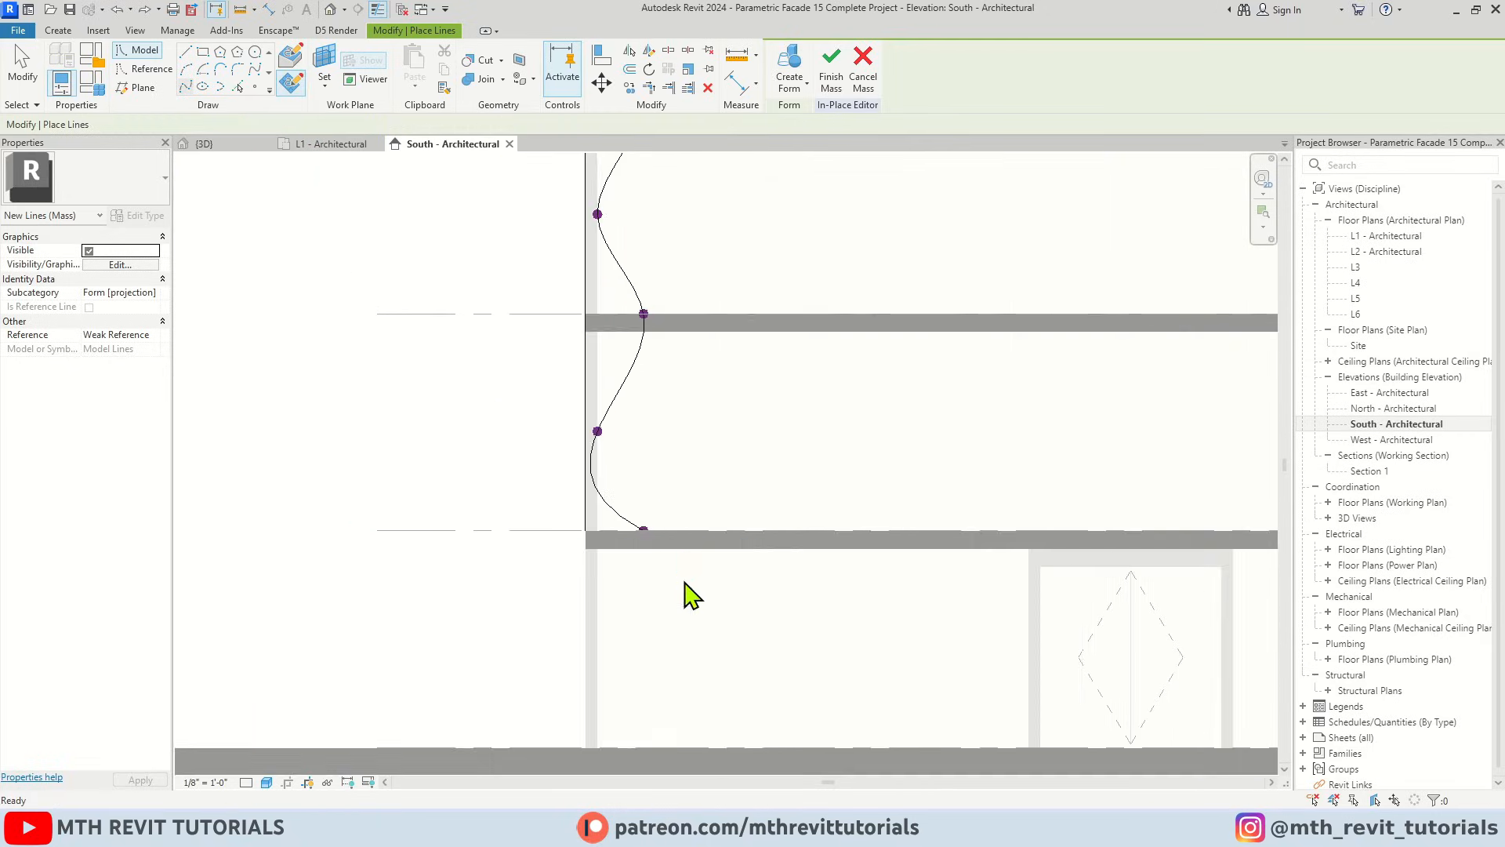
key("Escape")
key("Escape")
scroll(665, 515, "down", 4)
scroll(662, 532, "up", 3)
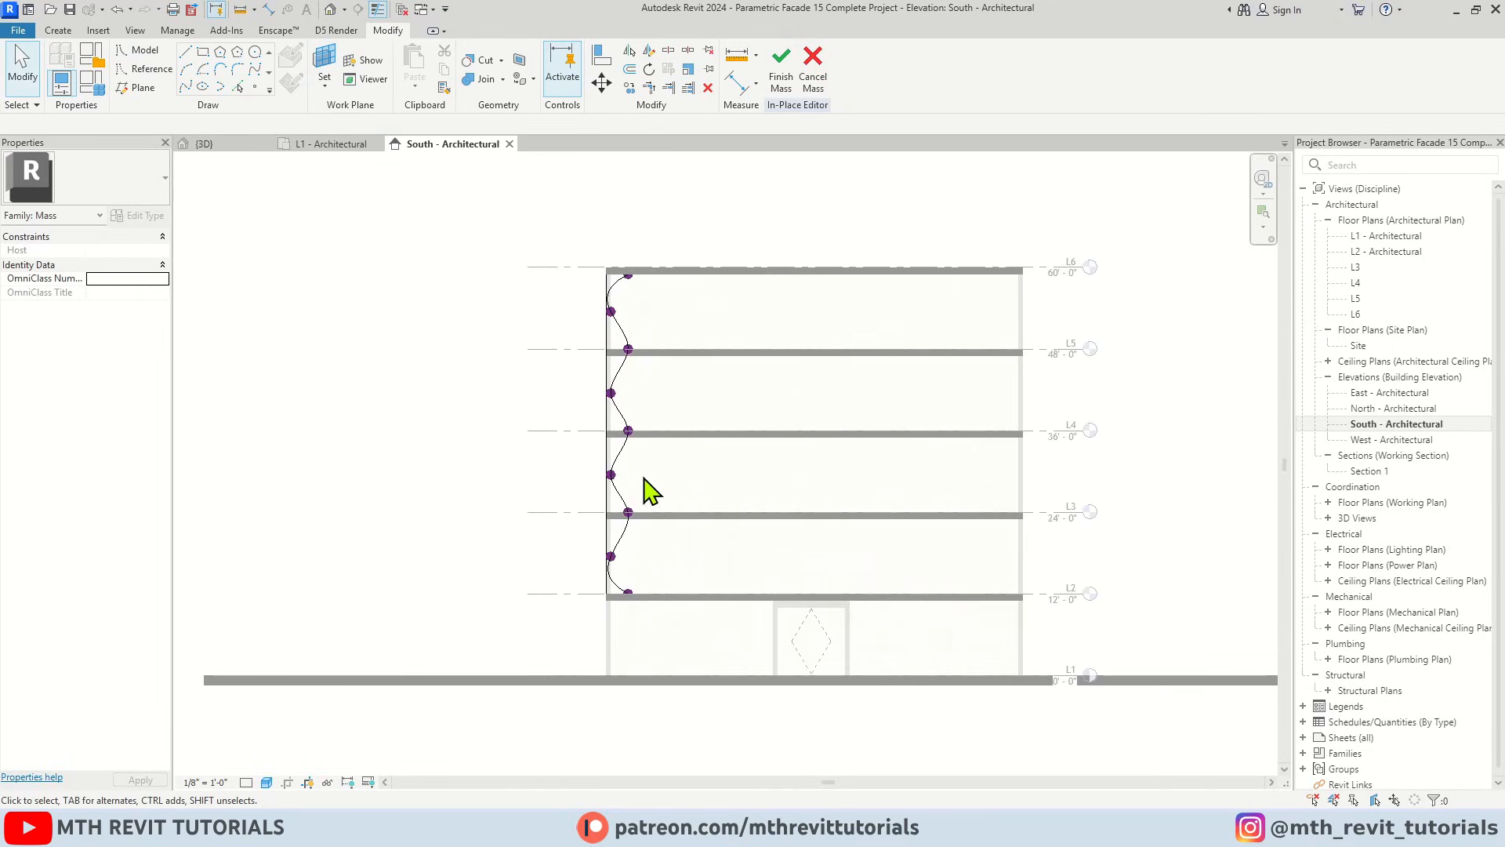
In the L1 floor plan, rotate Reference Plane 2 slightly about its centre so its west end swings outward from the facade
left_click(345, 145)
scroll(588, 486, "down", 2)
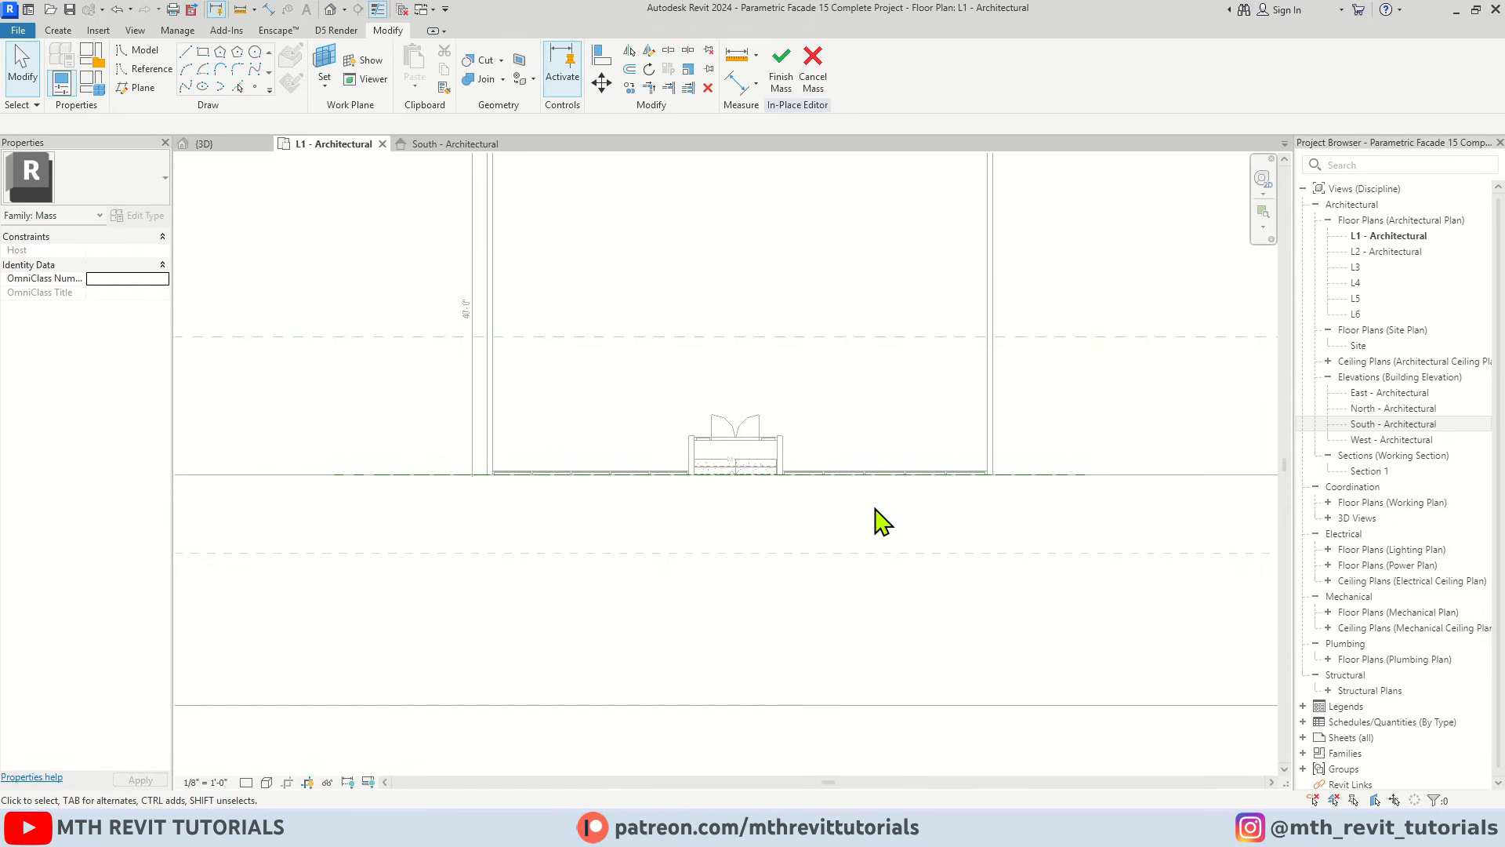
scroll(980, 521, "up", 2)
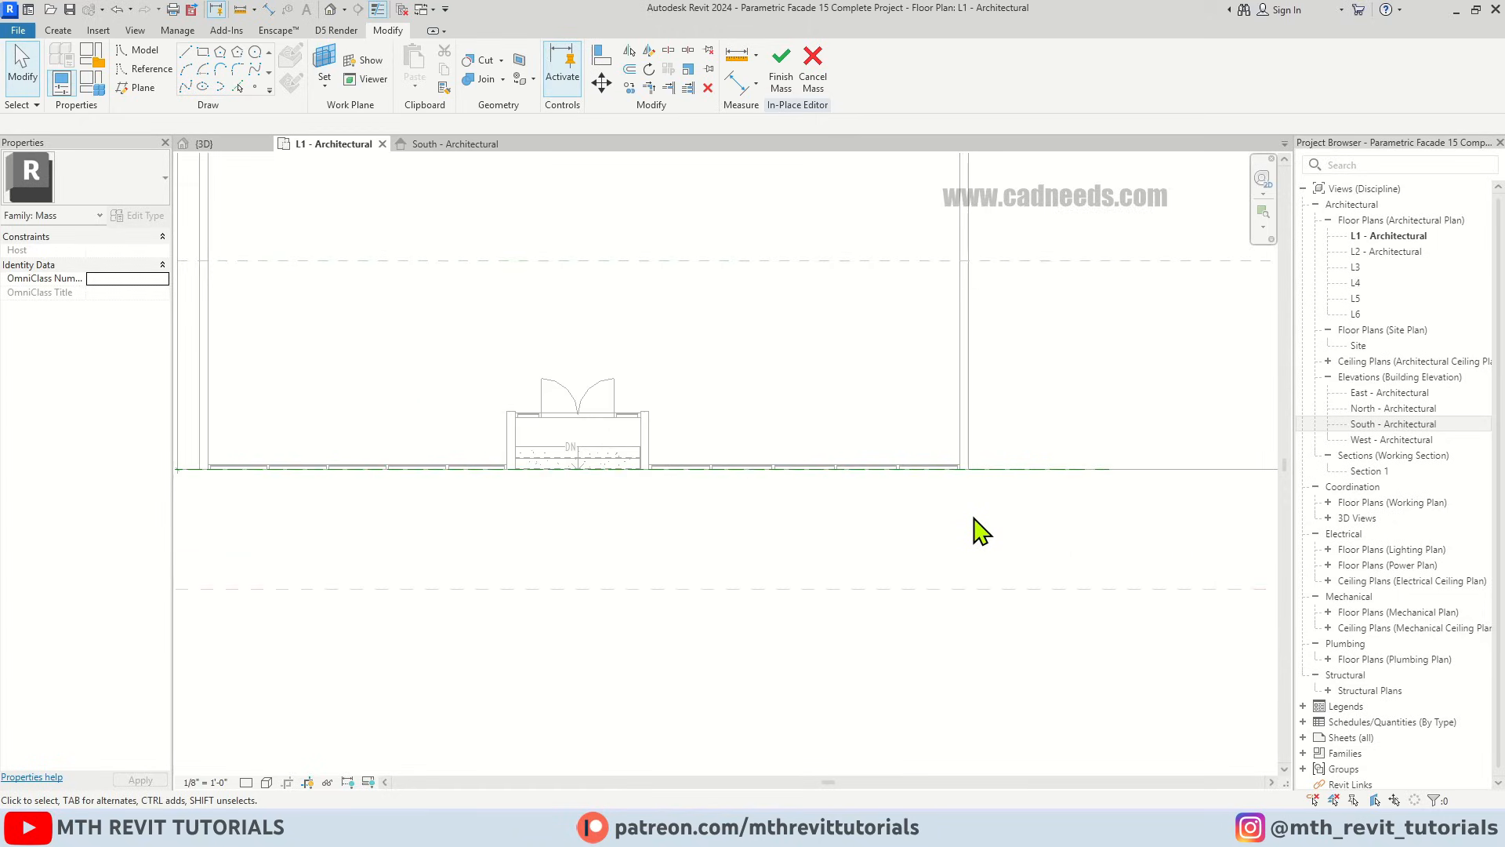
left_click(1070, 480)
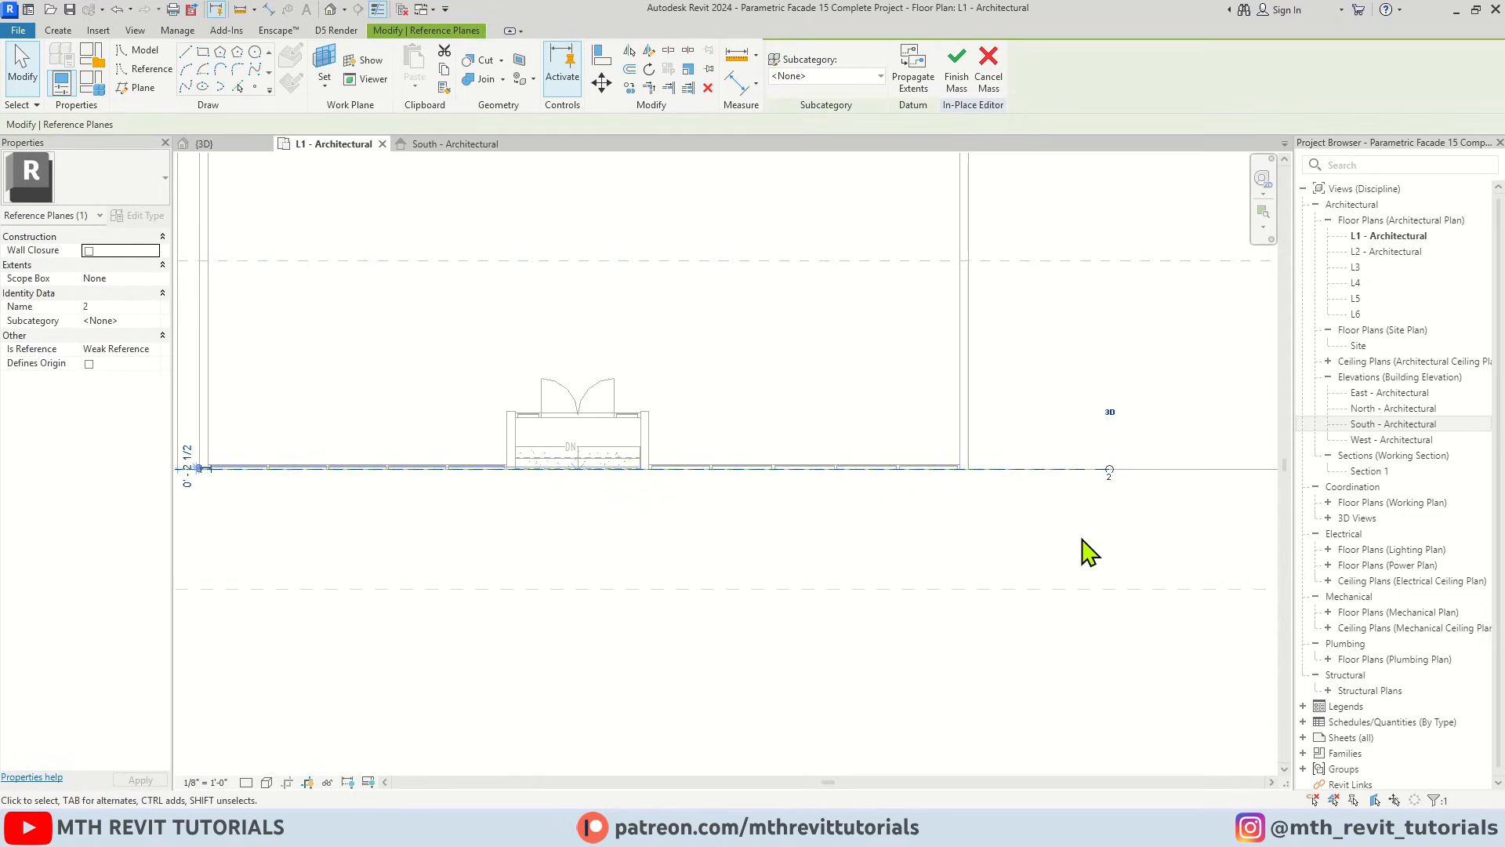
scroll(564, 548, "down", 1)
scroll(702, 524, "up", 2)
key("r")
key("o")
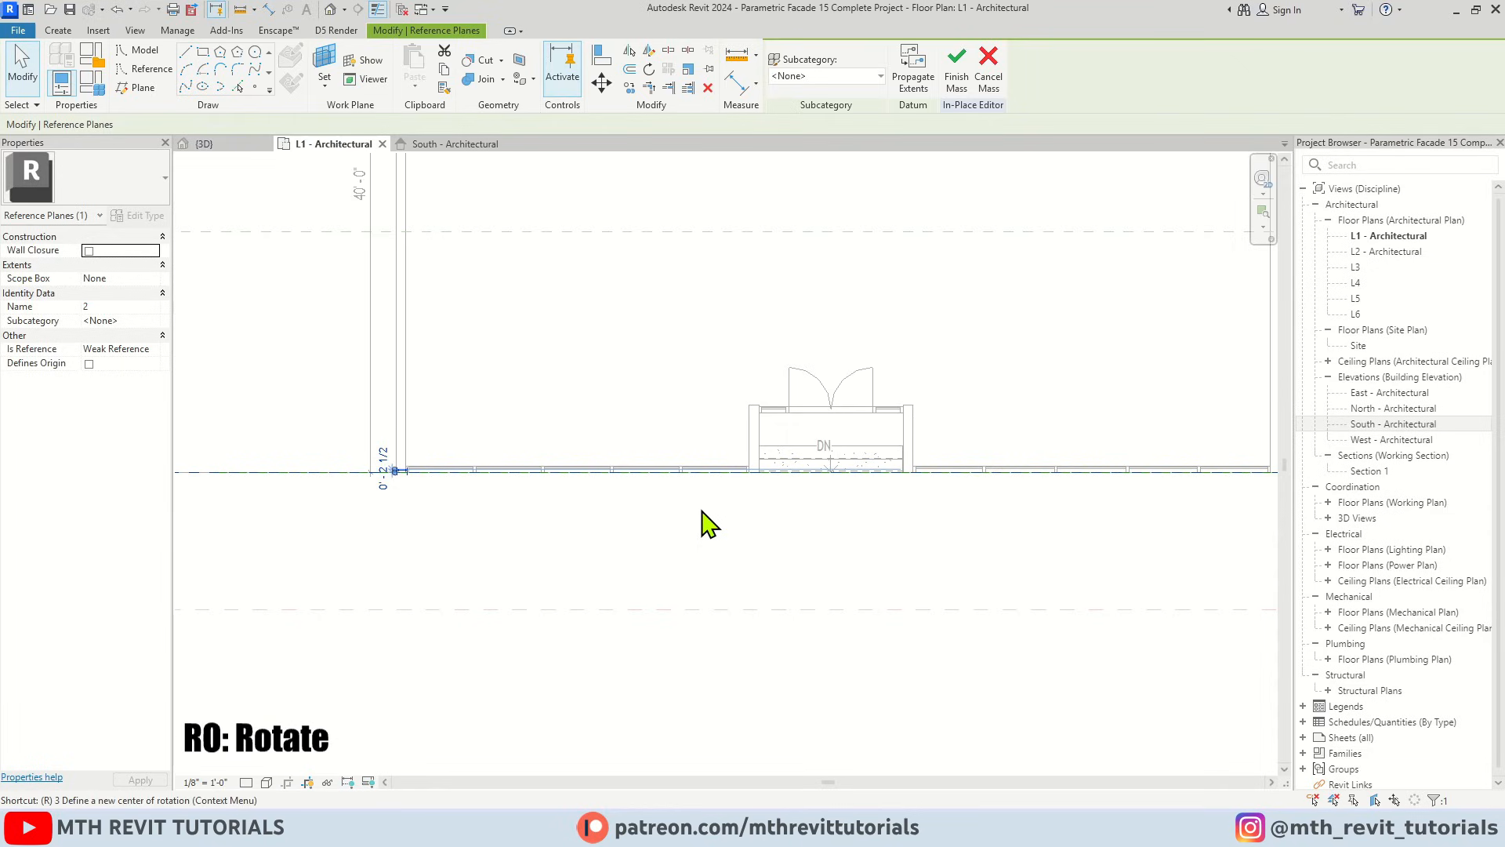
left_click(347, 473)
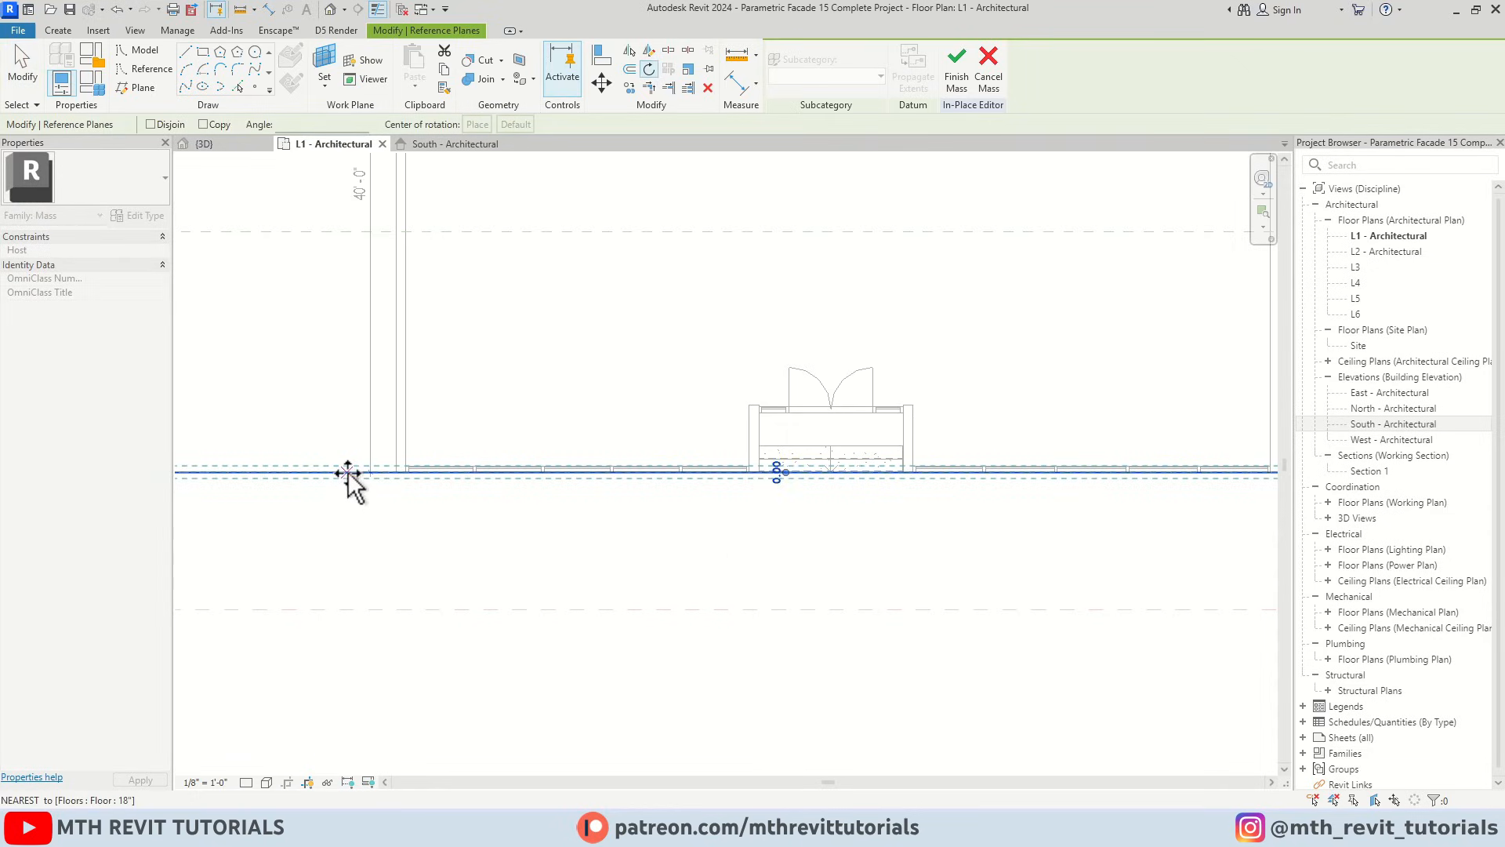
scroll(366, 513, "up", 2)
left_click(366, 513)
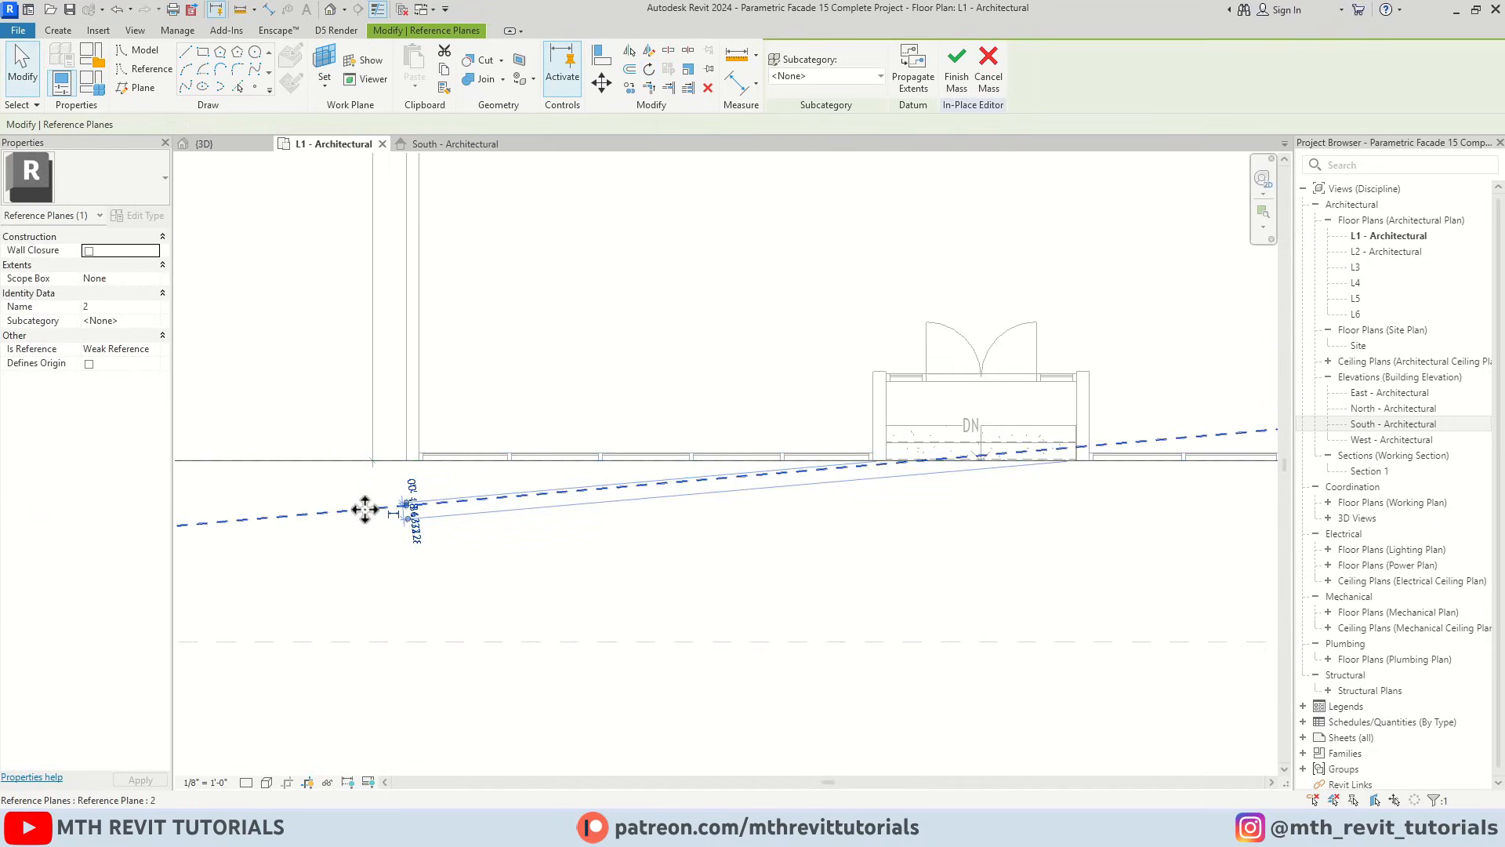
key("Escape")
scroll(447, 542, "down", 2)
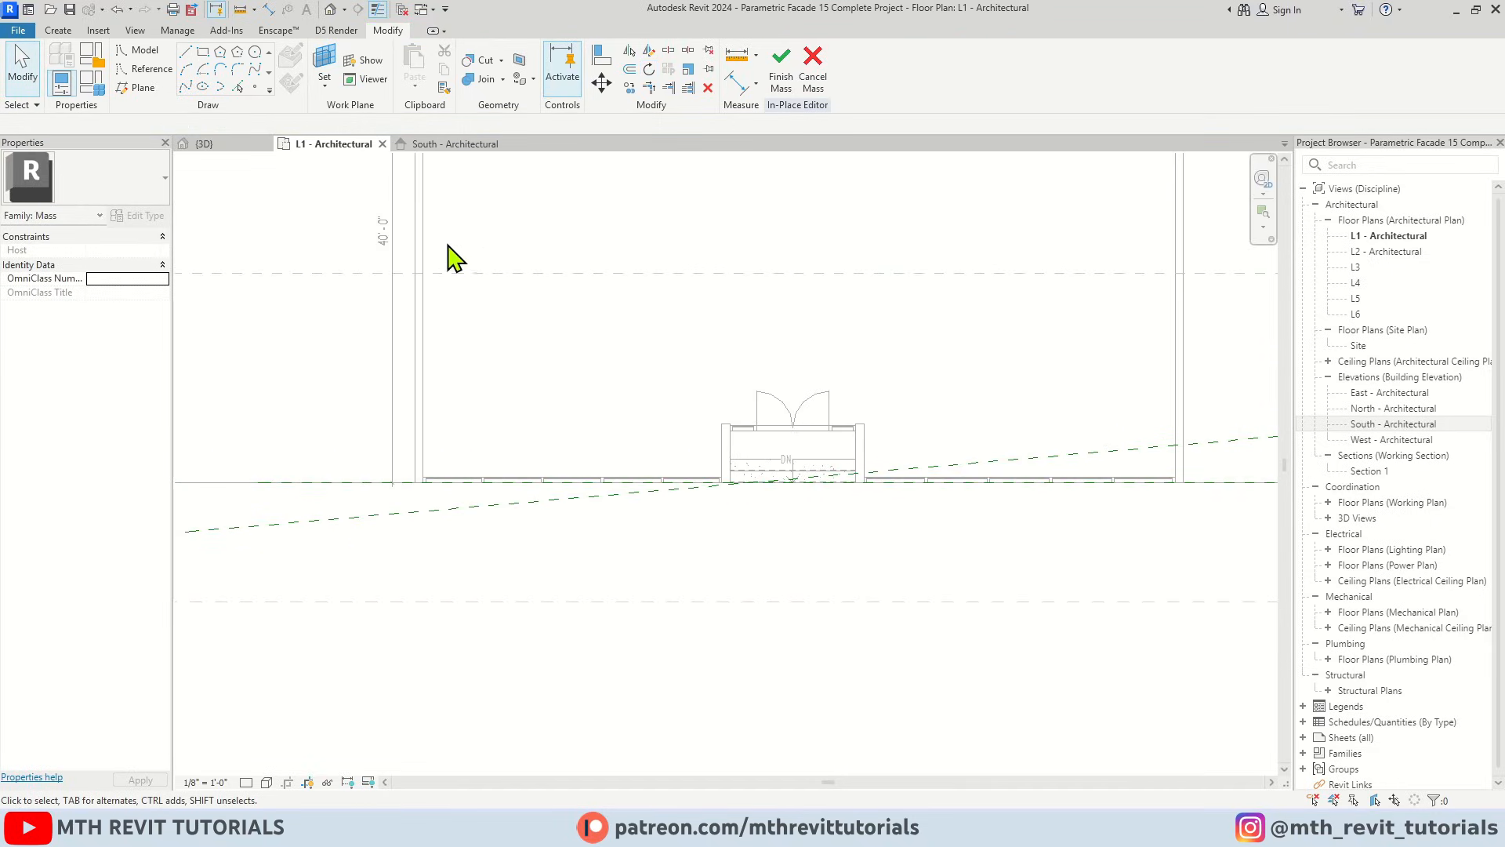
In the 3D view, select the straight line and the wavy spline together and create a form between them
left_click(234, 146)
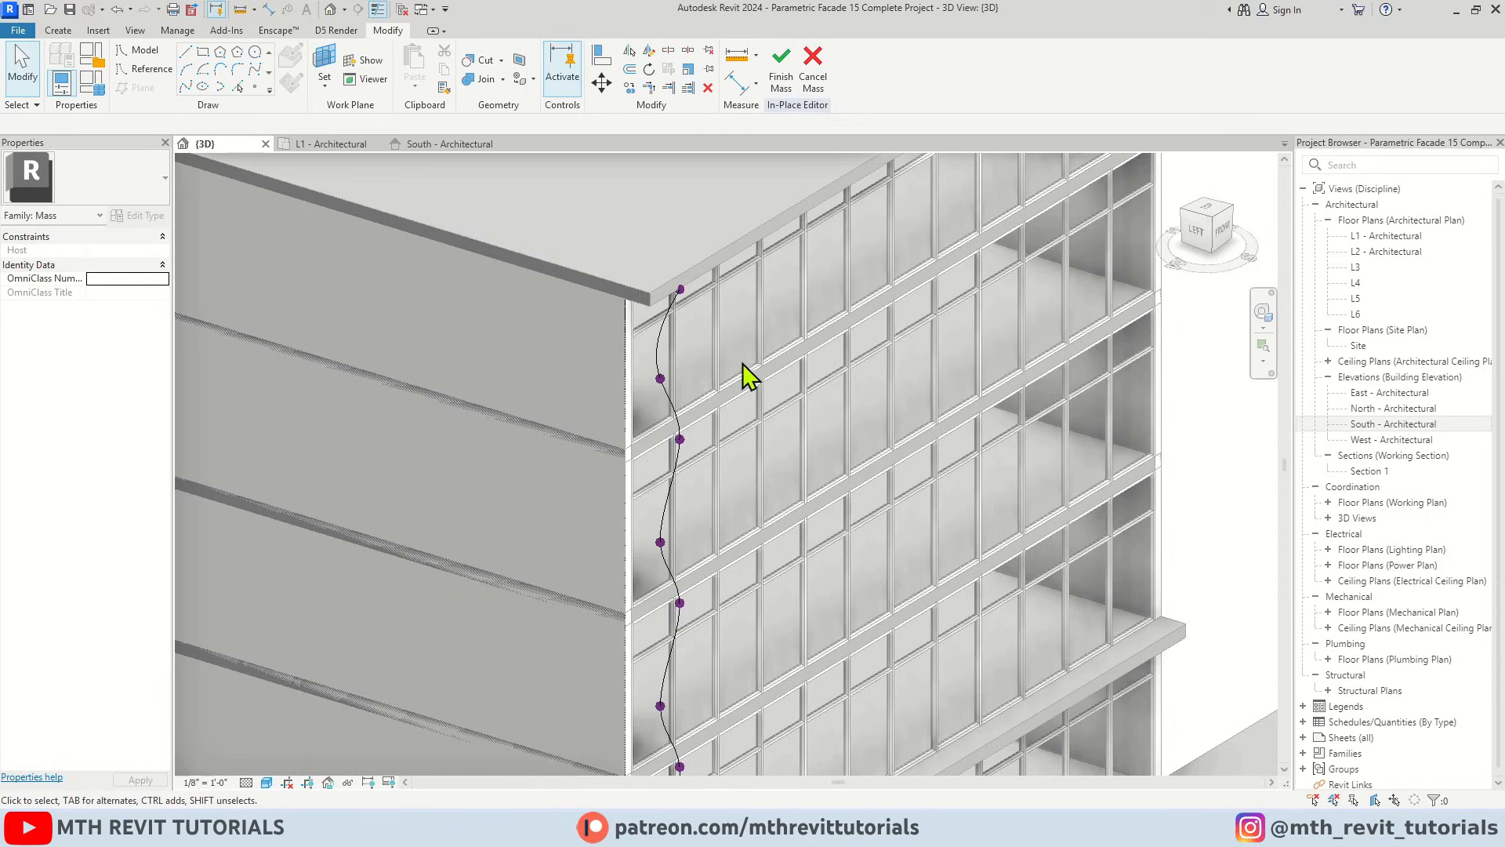
scroll(742, 364, "down", 2)
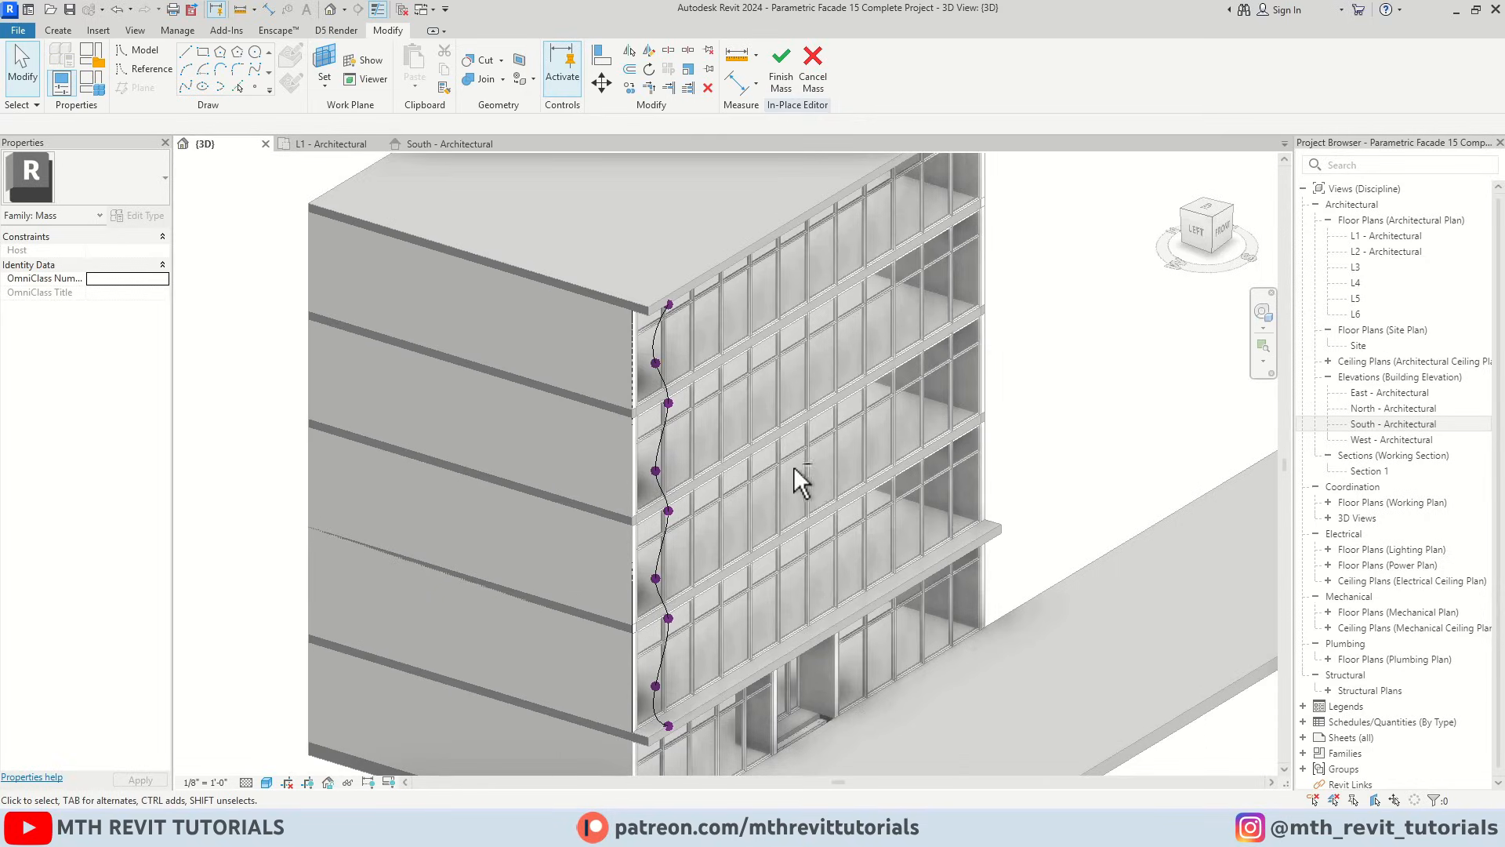
mouse_move(782, 467)
middle_mouse_down("shift")
mouse_move(595, 423)
mouse_move(544, 339)
mouse_move(488, 344)
mouse_move(504, 464)
mouse_move(658, 527)
mouse_move(757, 467)
middle_mouse_up("shift")
scroll(651, 337, "up", 5)
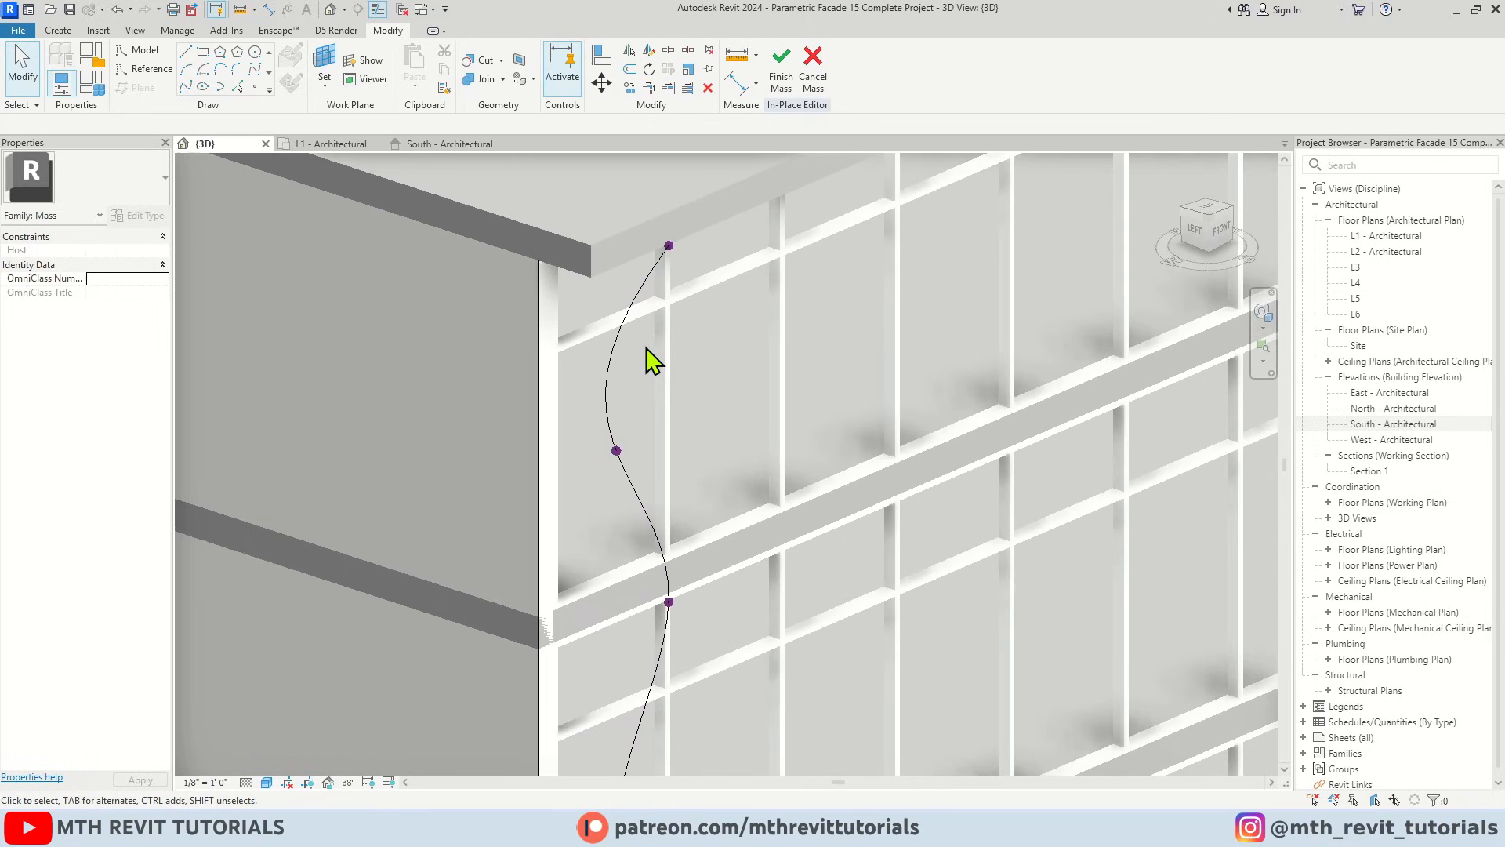
left_click_drag(704, 352, 516, 366)
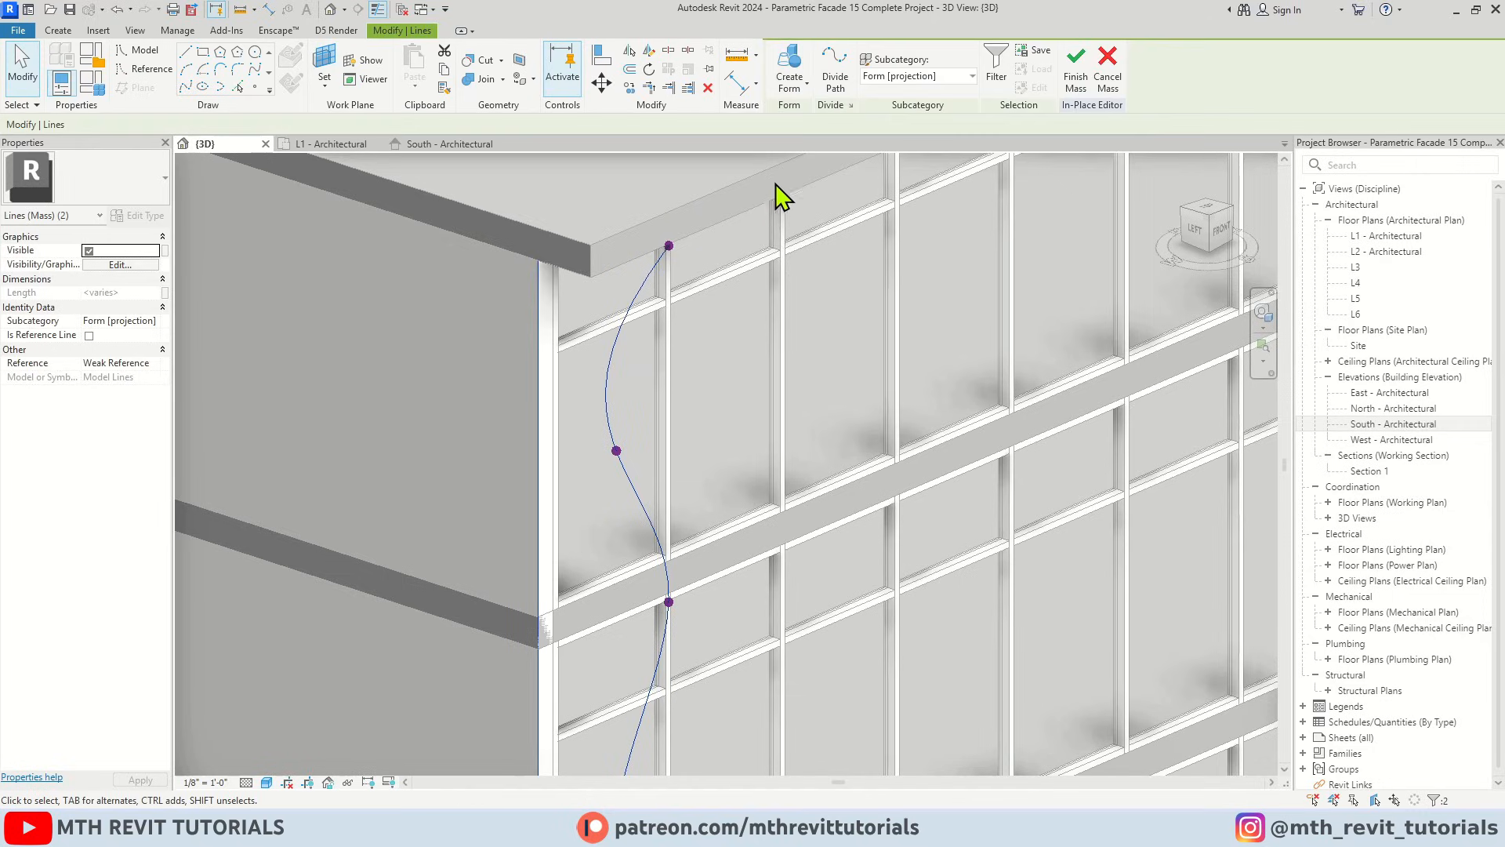
left_click(805, 69)
scroll(705, 306, "down", 3)
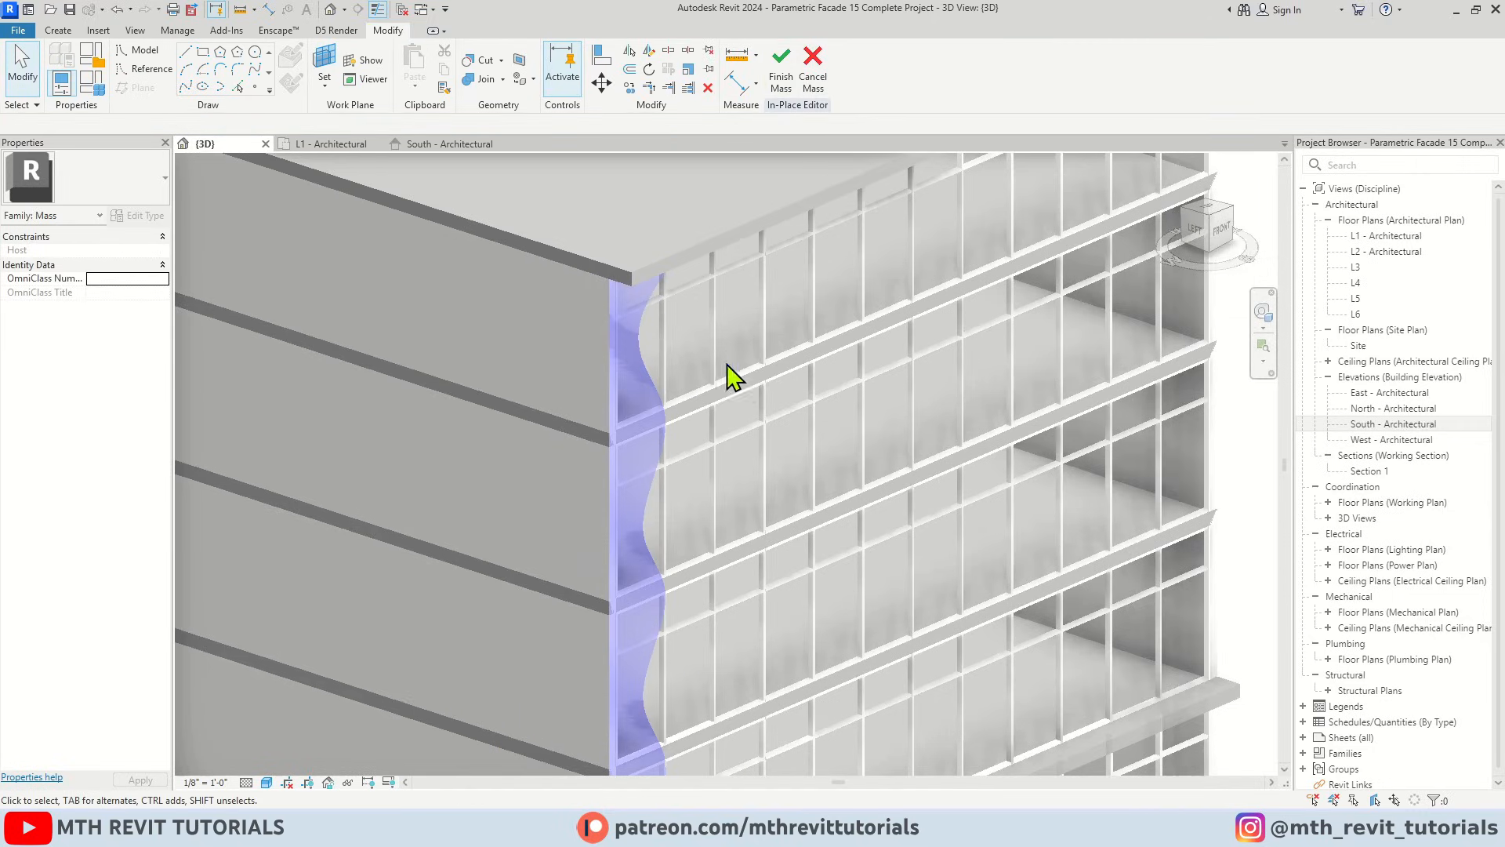
Viewing the model from its left side, nudge the wavy form slightly inward toward the roof slab's front edge
middle_click_drag(727, 376, 776, 447, "shift")
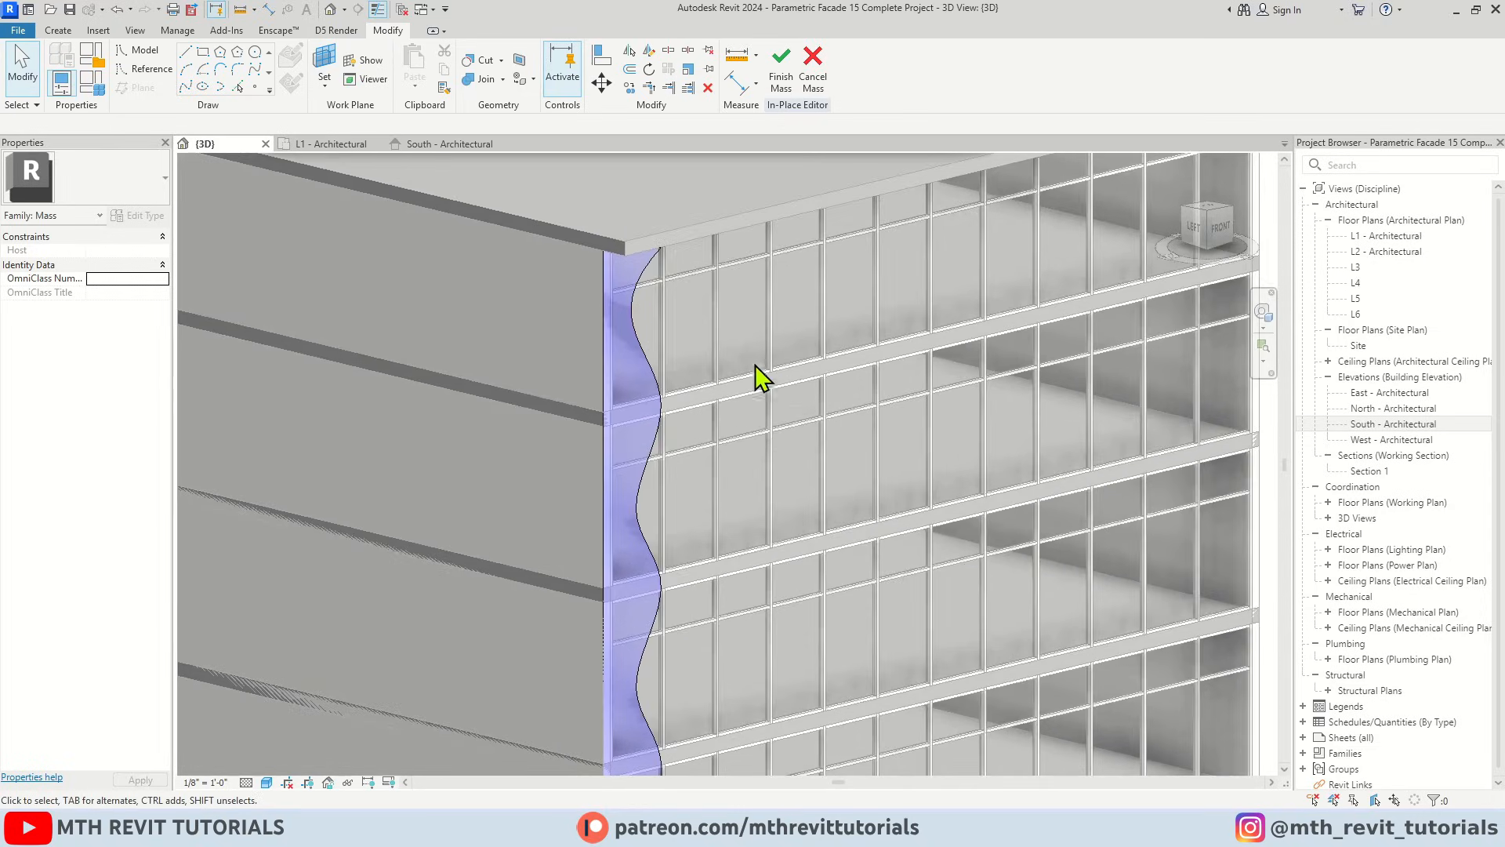
scroll(755, 365, "up", 3)
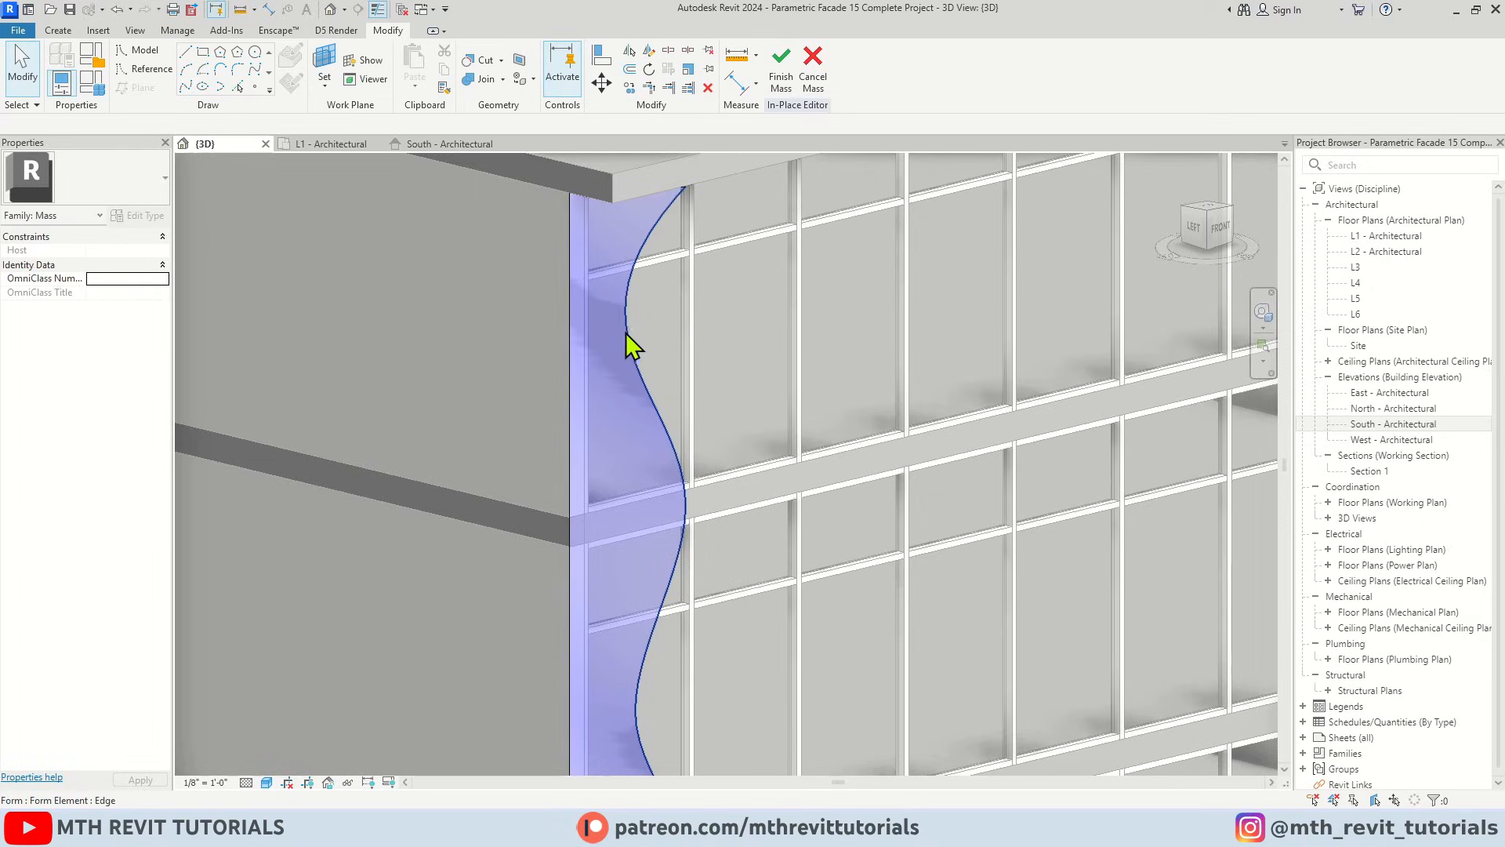
left_click(1198, 234)
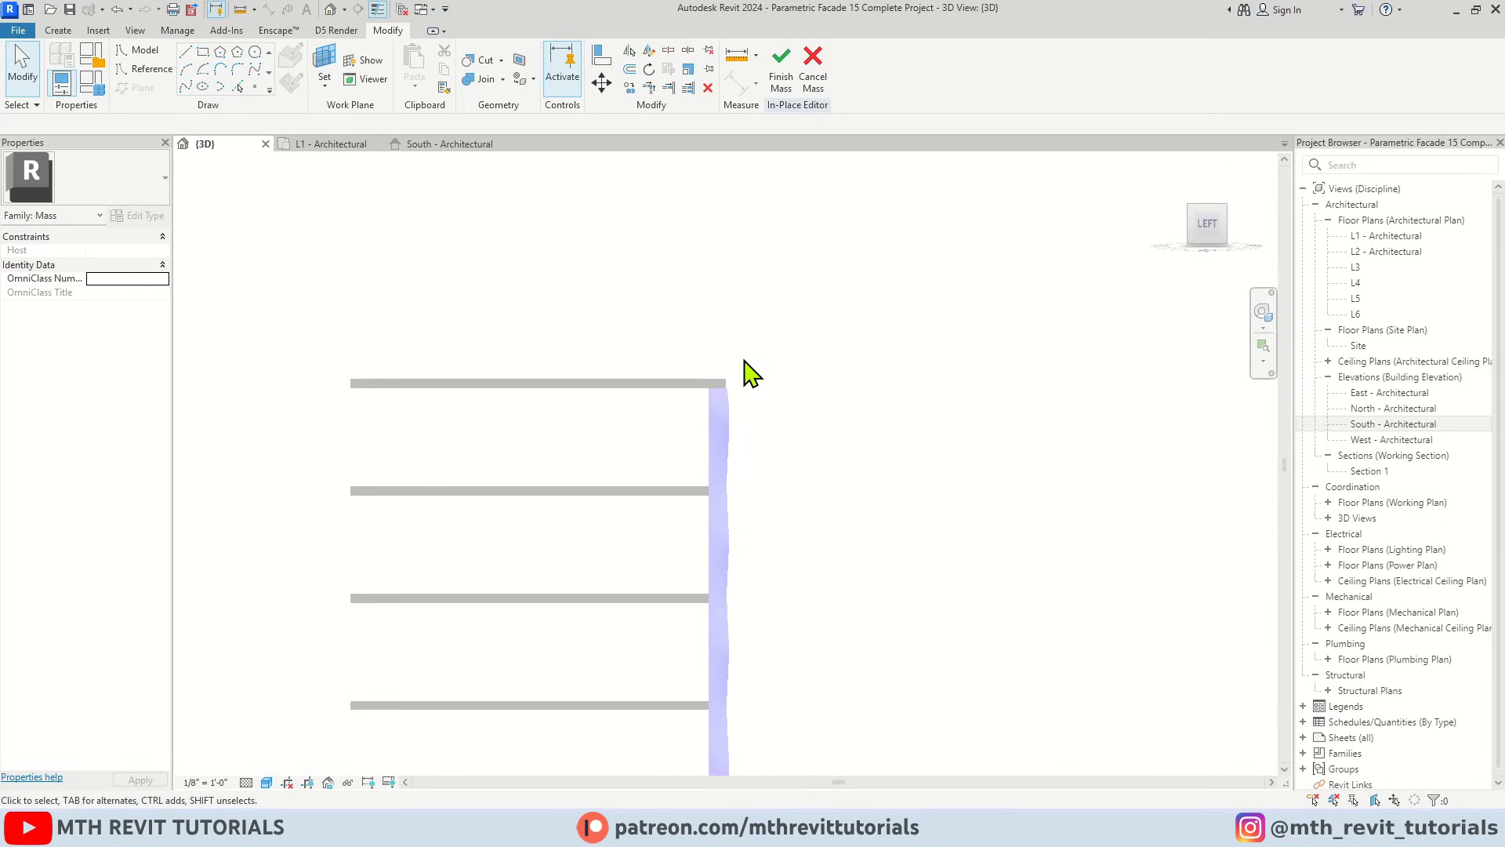
scroll(807, 427, "up", 4)
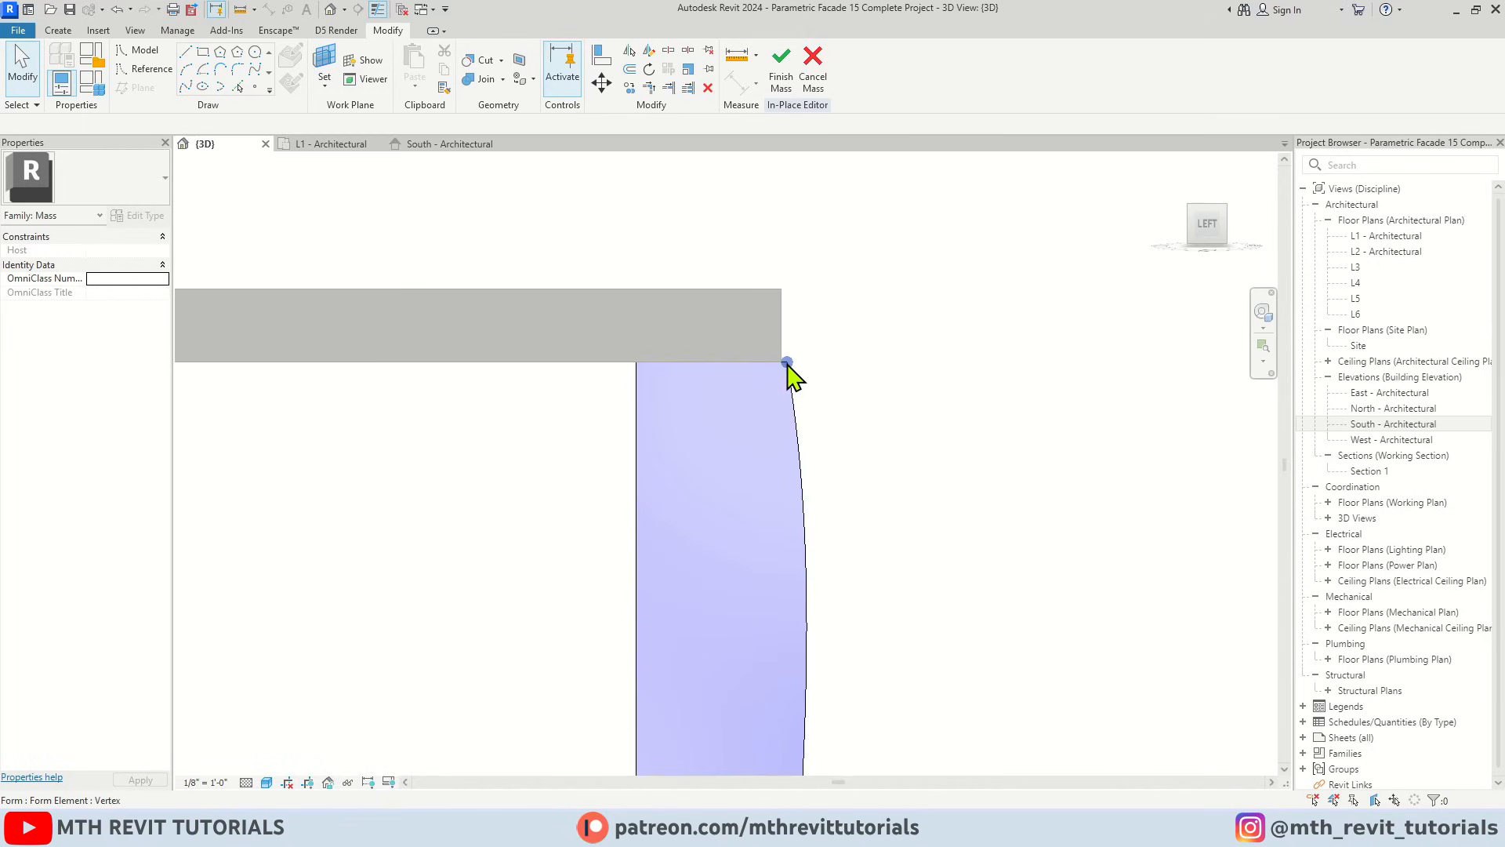
scroll(798, 365, "down", 3)
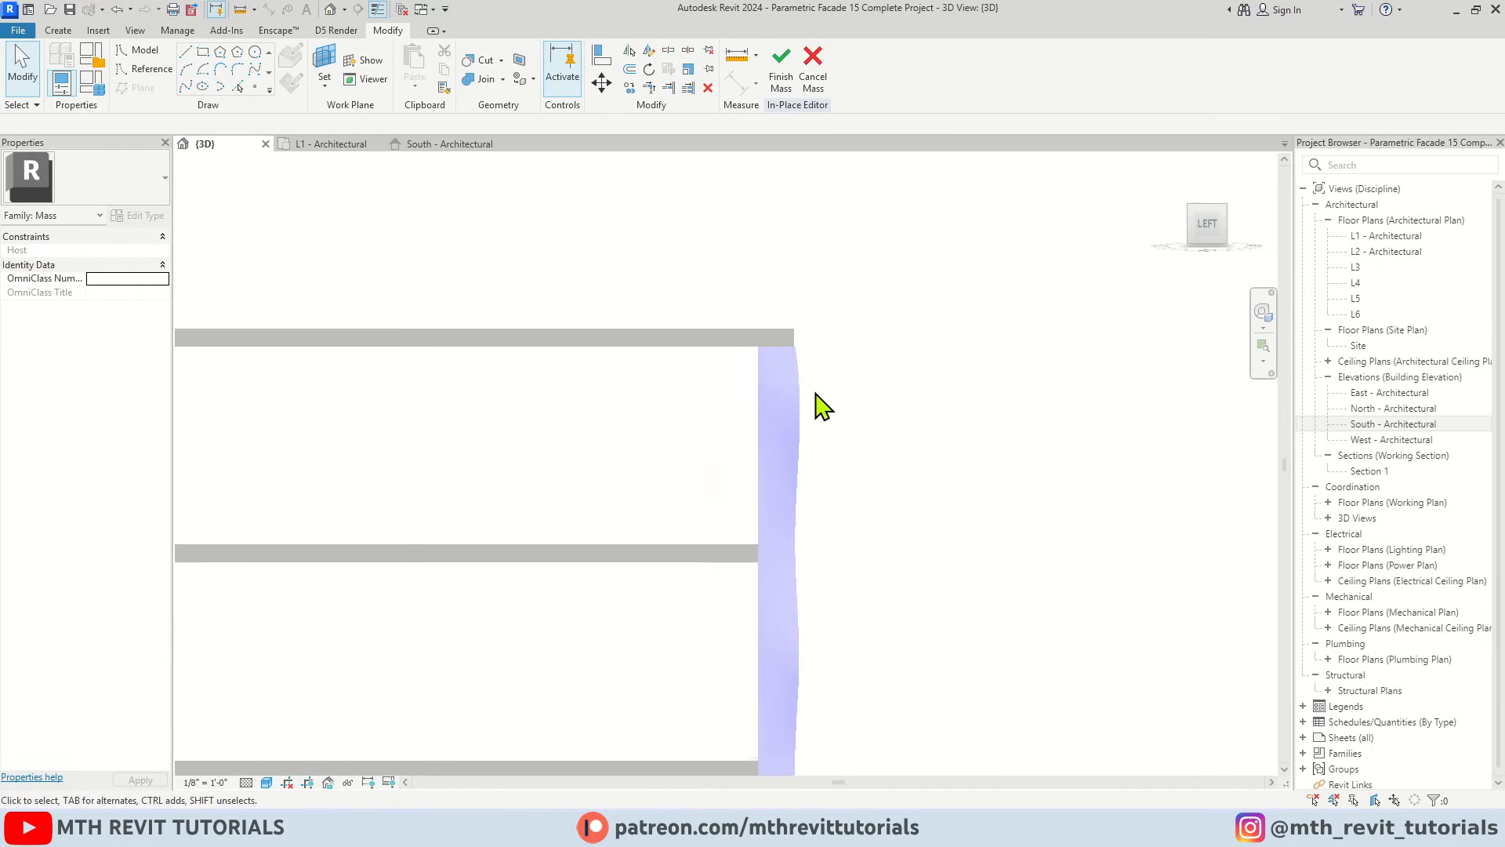
left_click(808, 482)
scroll(846, 393, "down", 1)
scroll(807, 672, "up", 2)
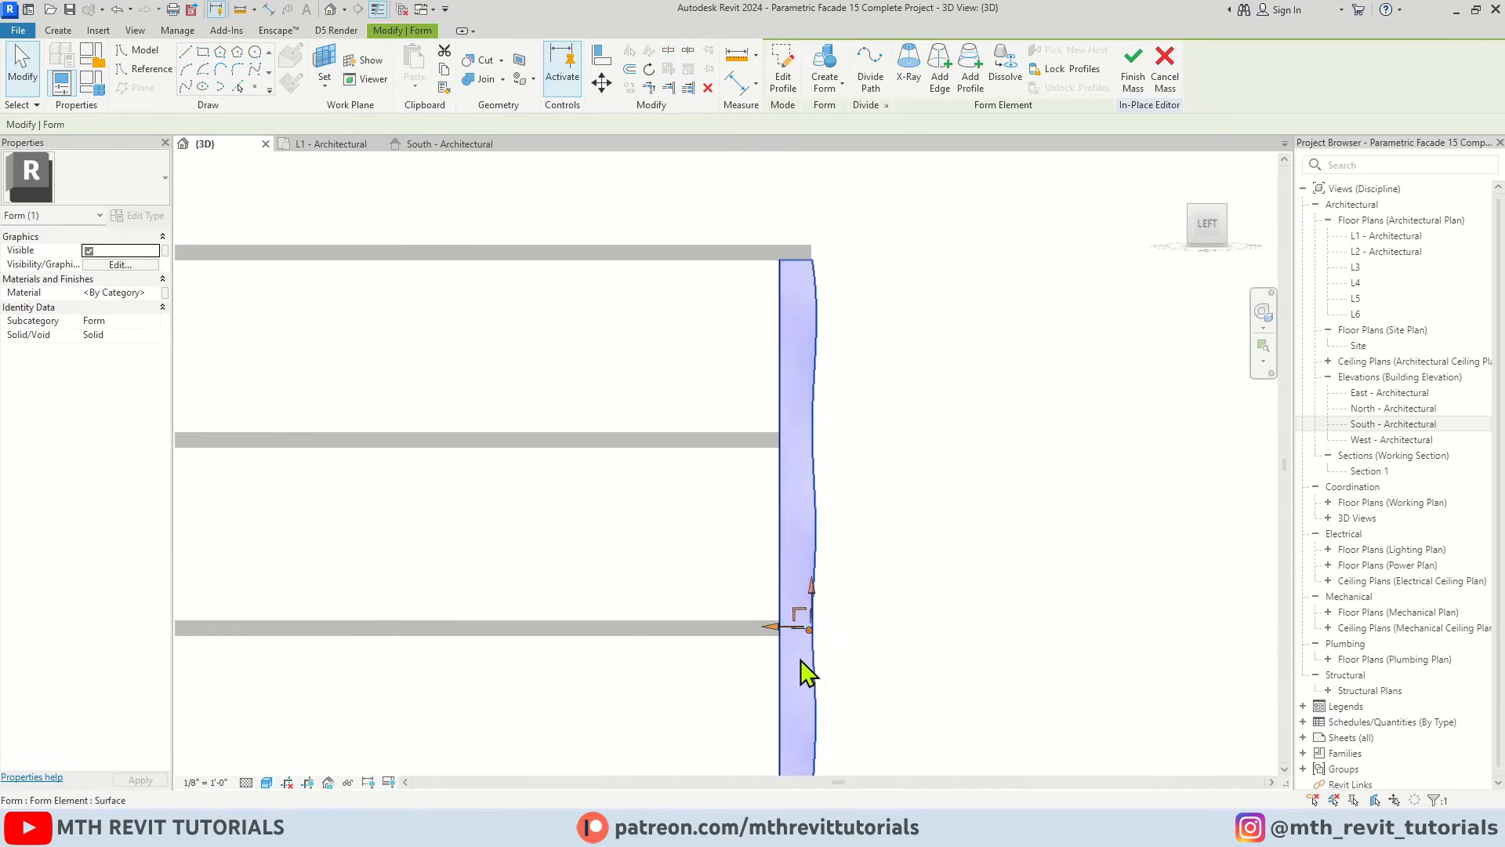
left_click_drag(781, 628, 777, 627)
left_click(885, 676)
scroll(890, 678, "down", 2)
middle_click_drag(929, 683, 666, 733, "shift")
scroll(627, 439, "down", 1)
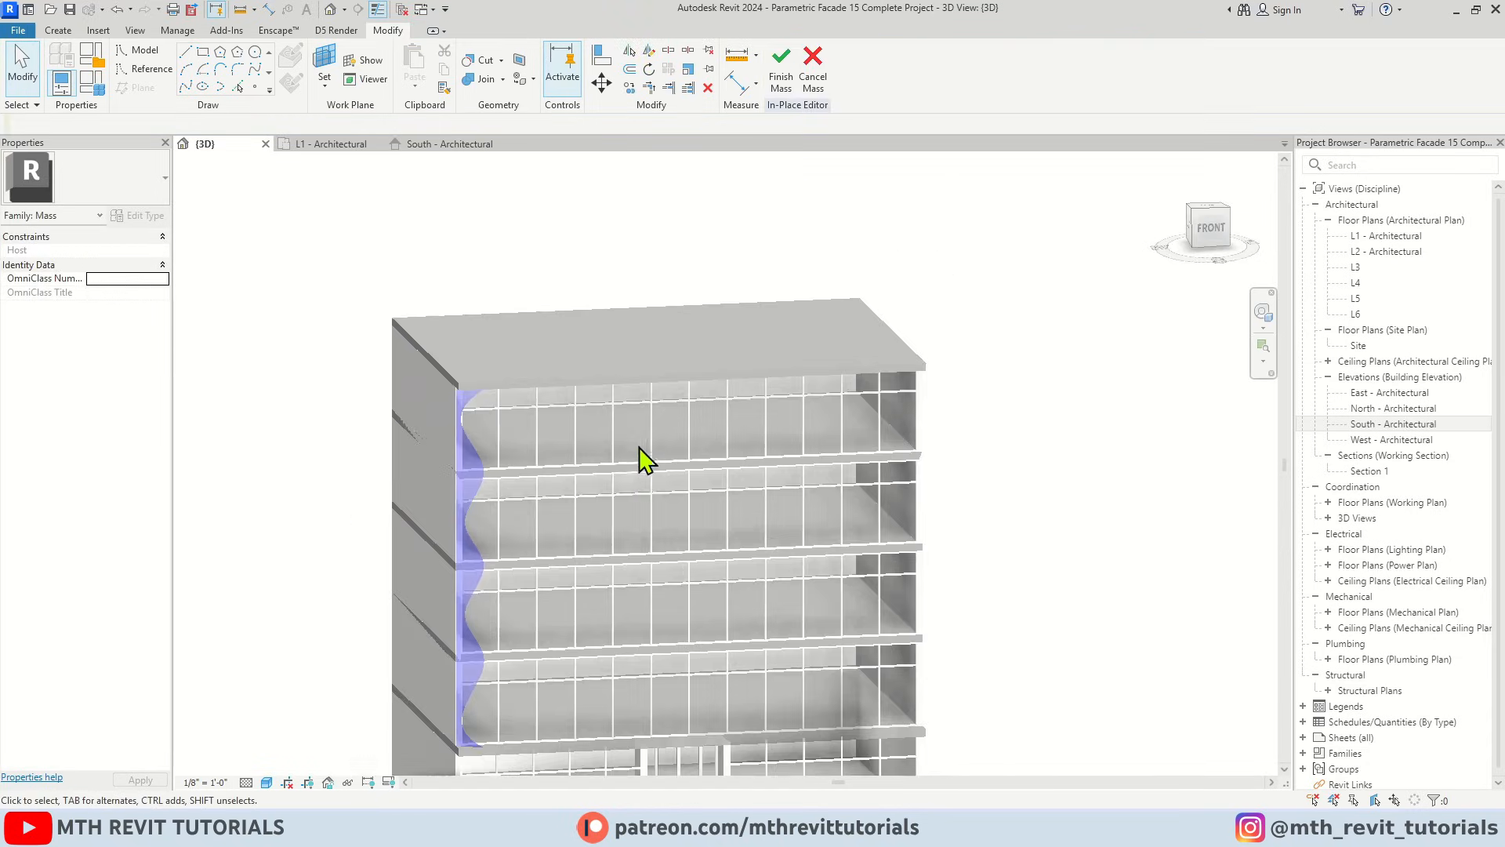
Open the South elevation and set its visual style to Hidden Line
scroll(439, 377, "down", 2)
scroll(436, 562, "up", 3)
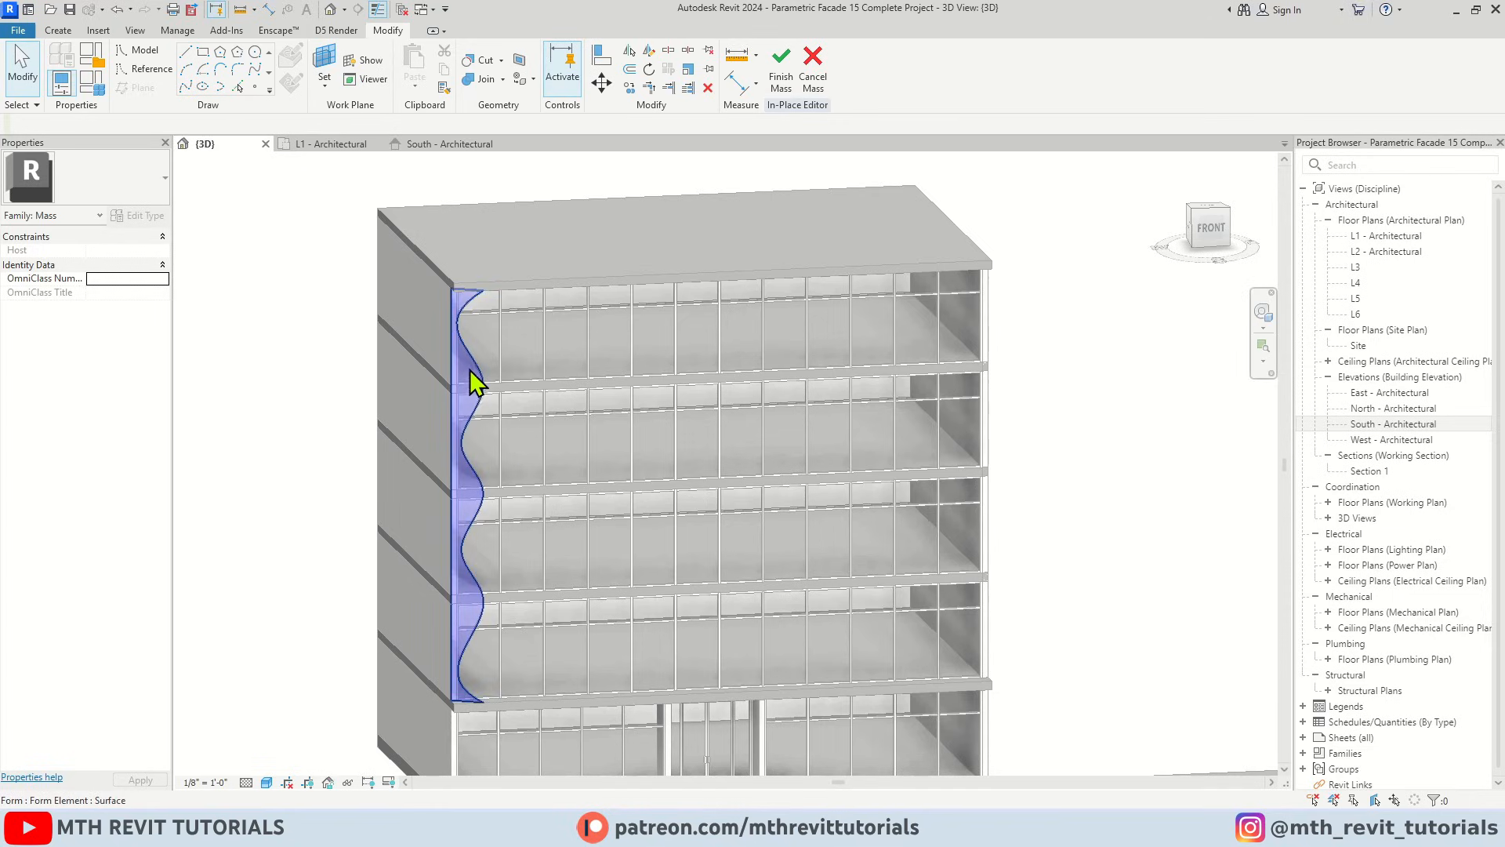
scroll(444, 279, "up", 2)
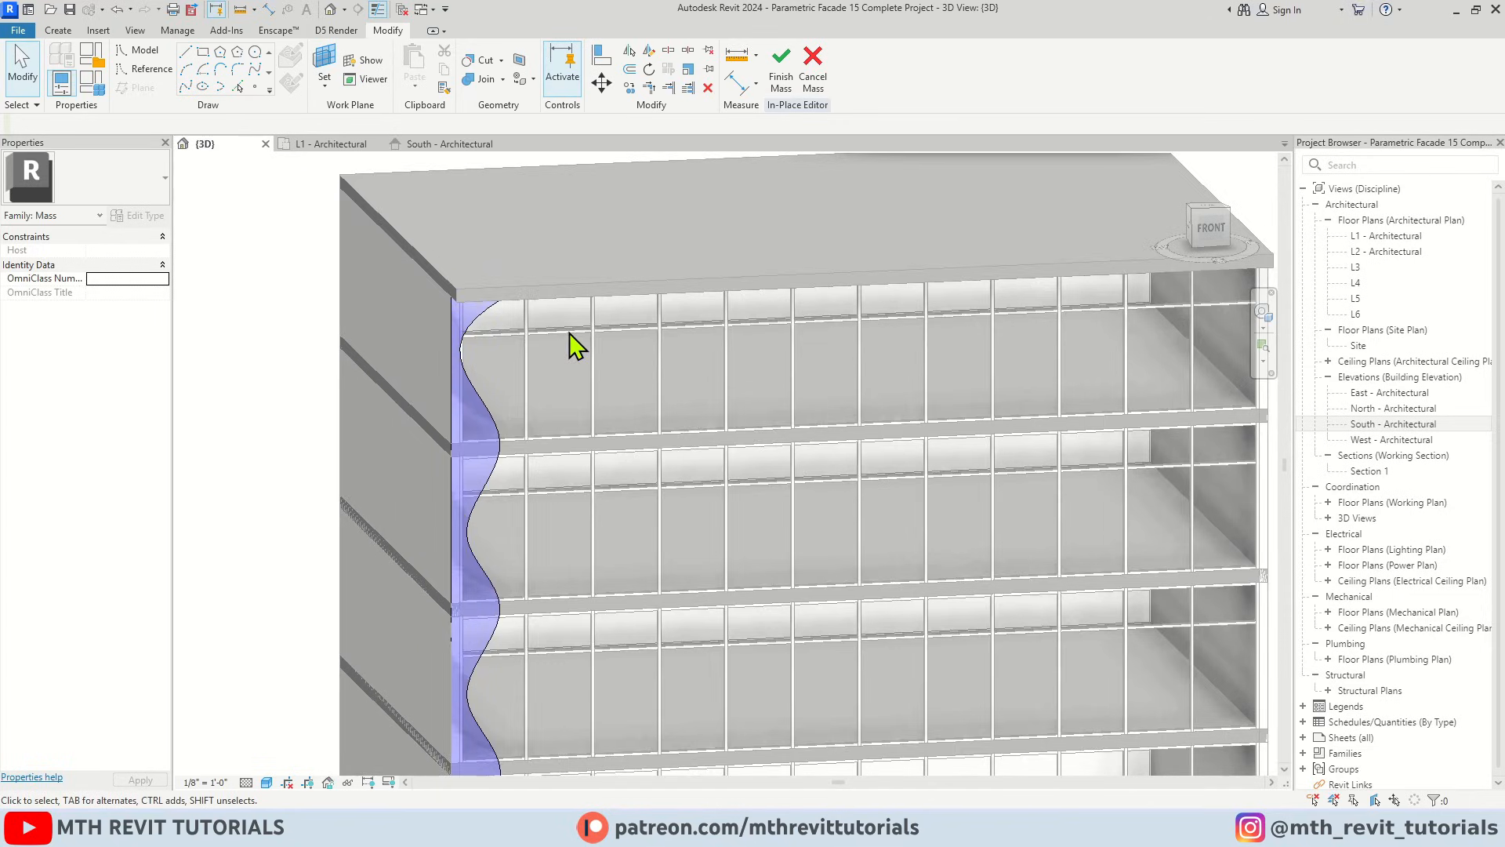
left_click(431, 146)
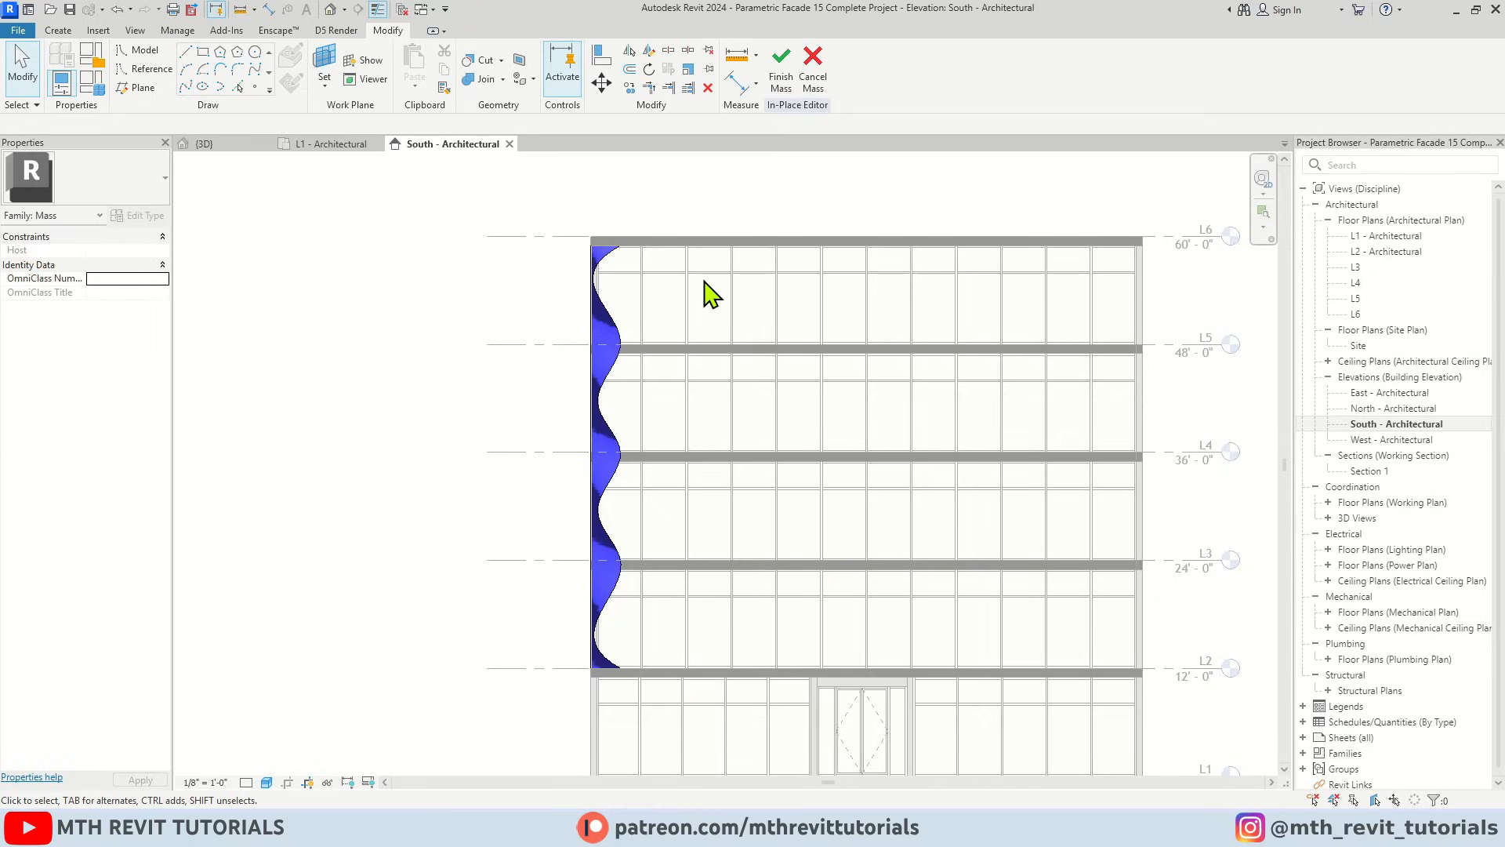
key("h")
key("l")
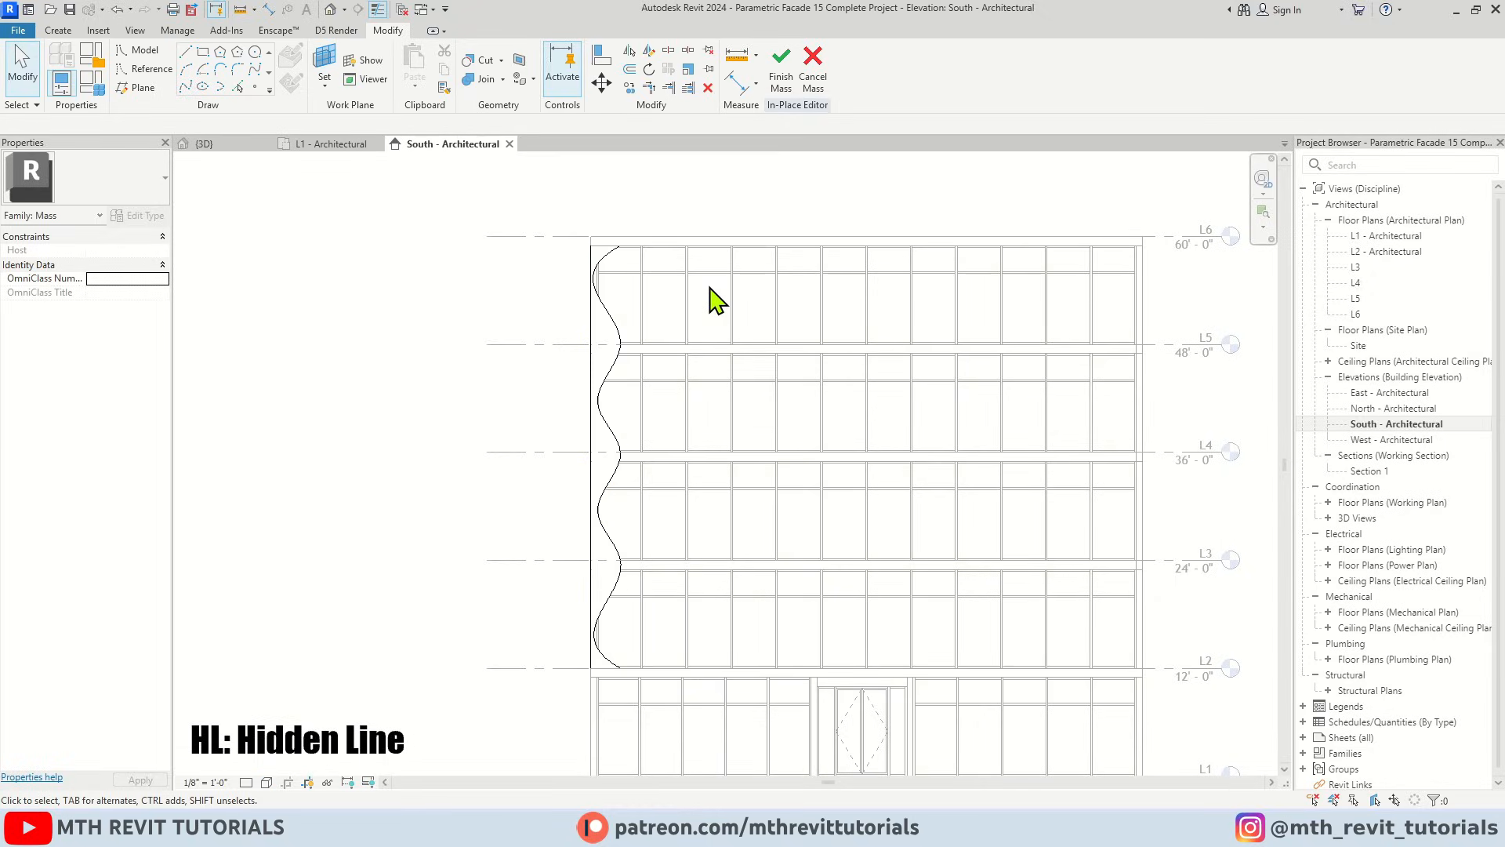
Set the active work plane to Reference Plane : 1
scroll(619, 295, "up", 3)
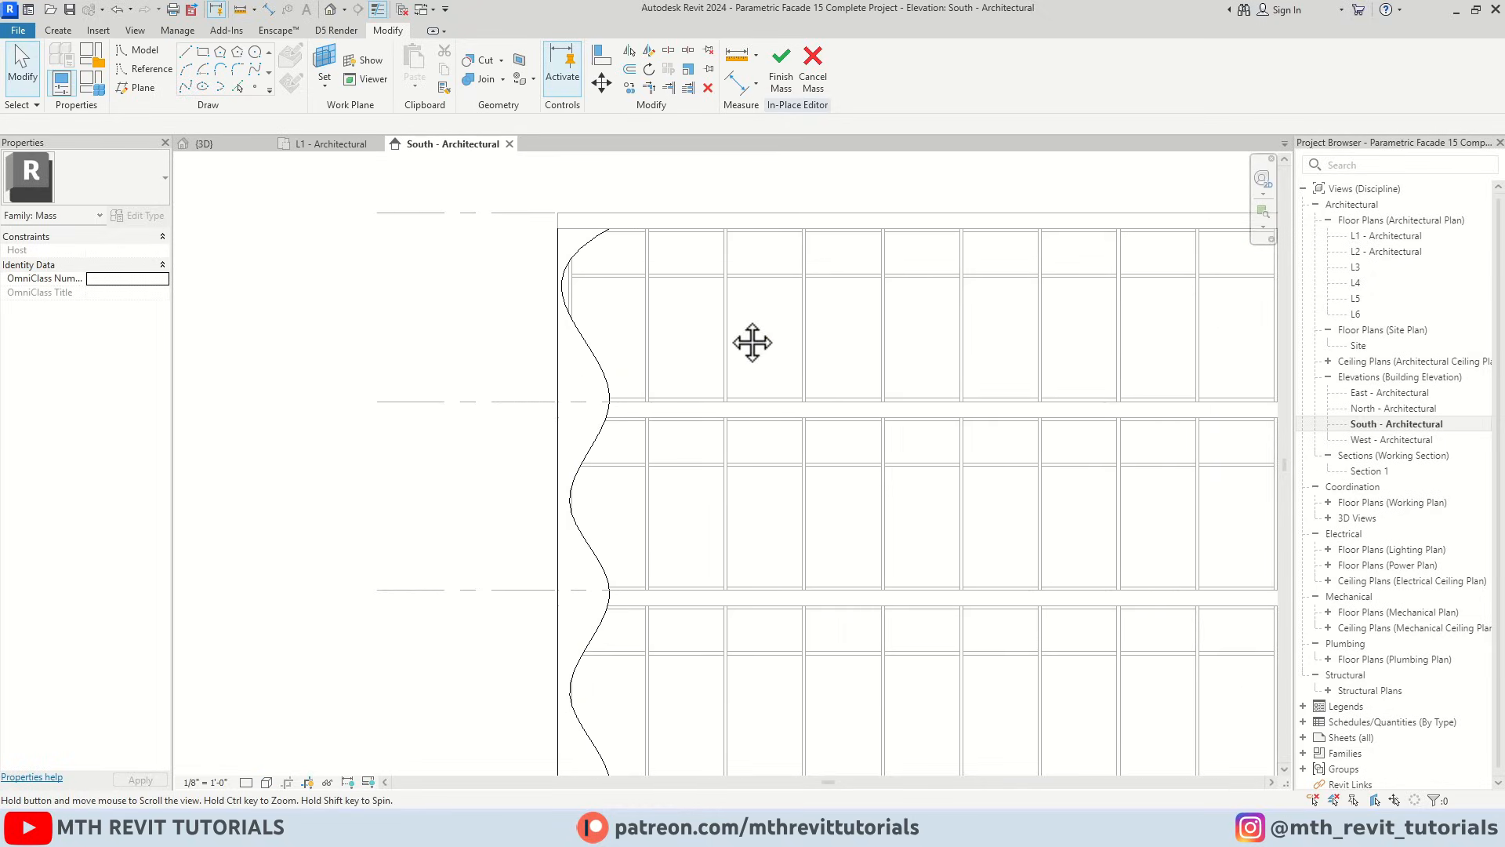
middle_click_drag(752, 343, 675, 370)
scroll(676, 369, "up", 1)
left_click(336, 69)
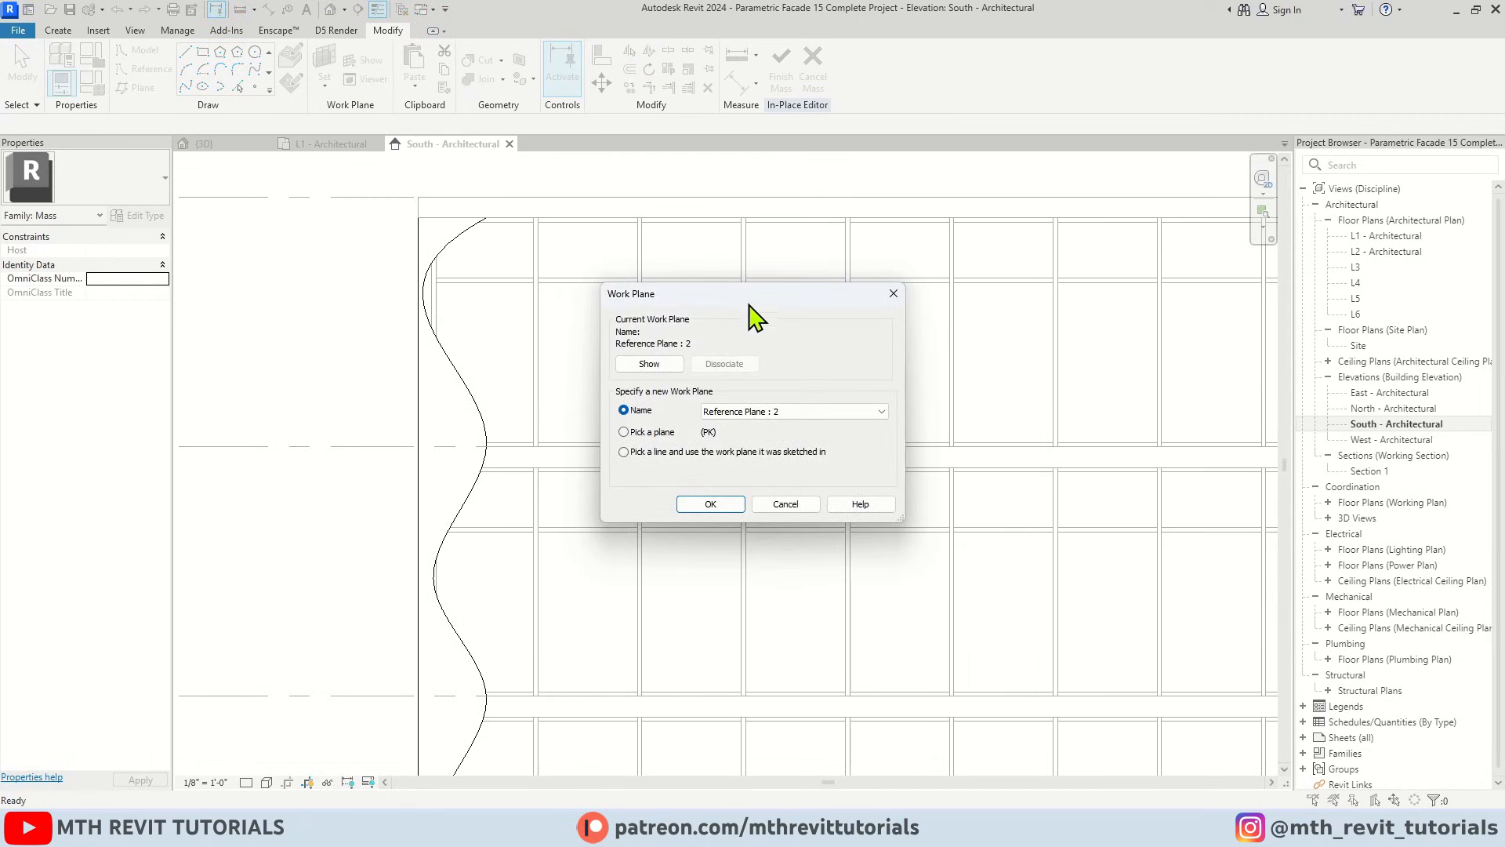
left_click(812, 413)
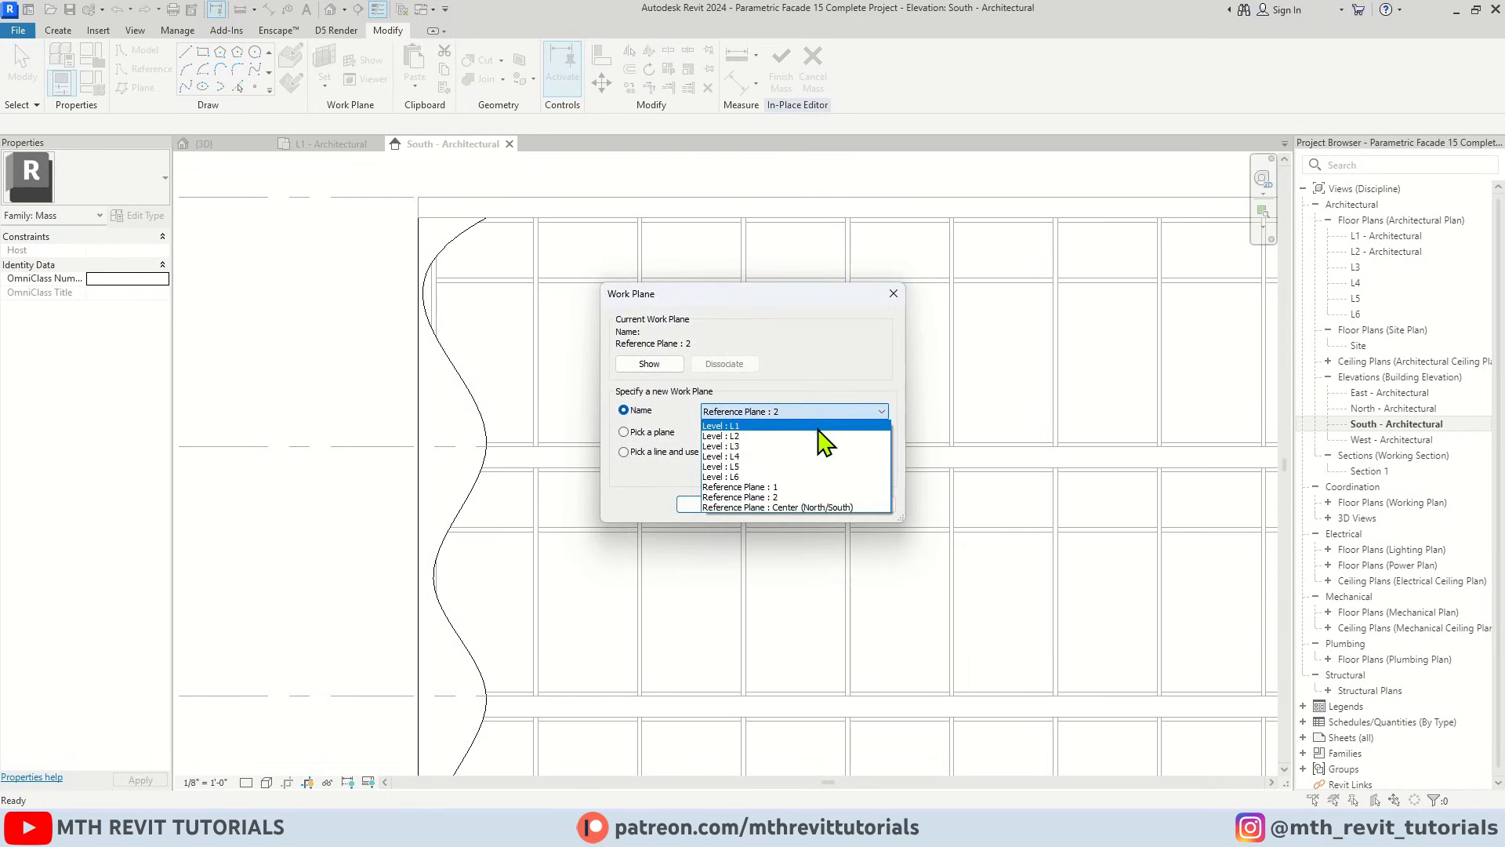
left_click(784, 488)
left_click(735, 506)
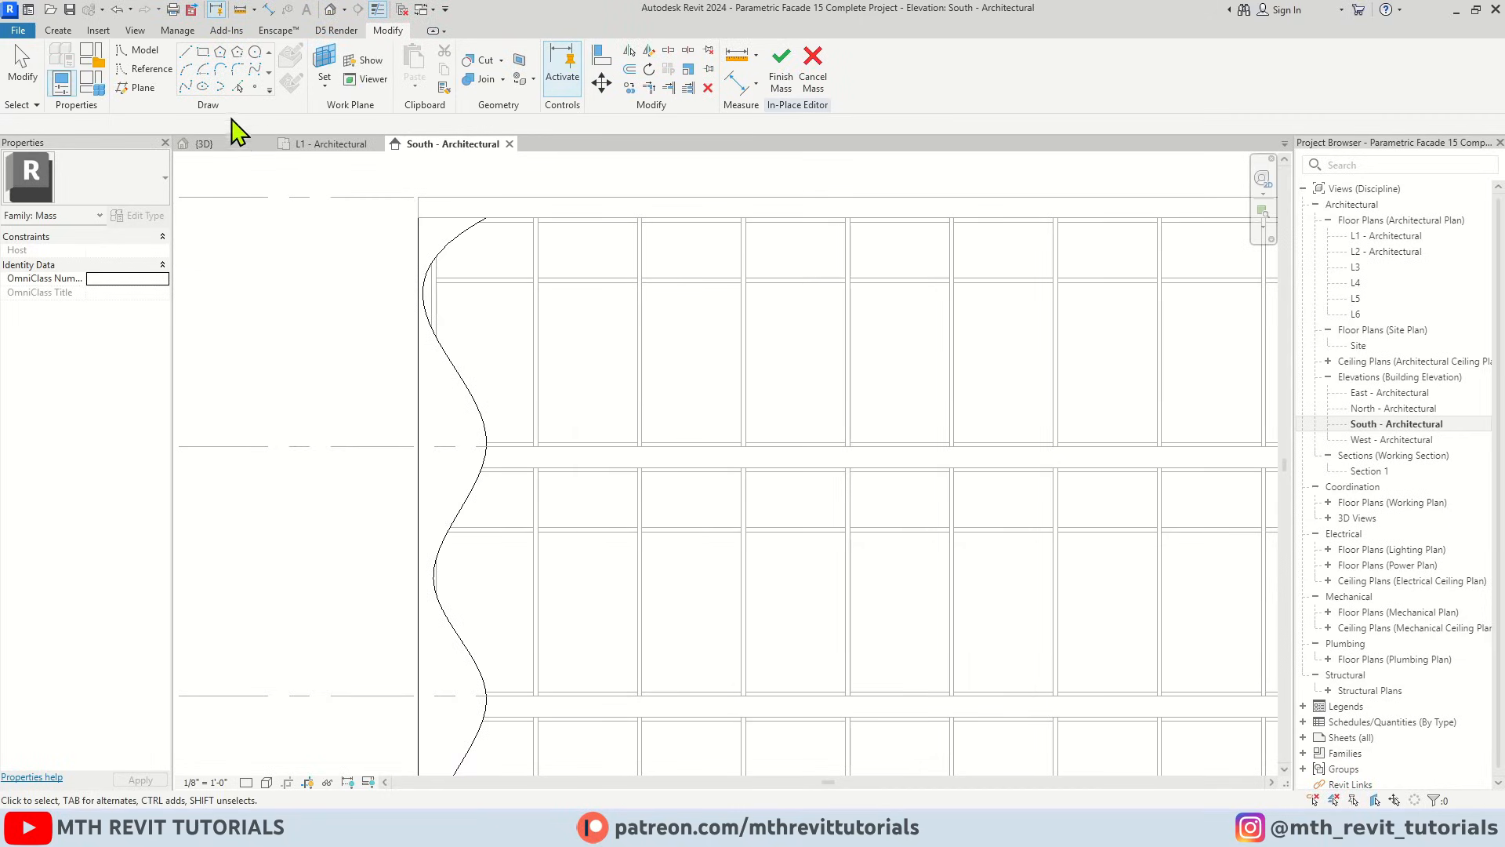
Draw a vertical model line about 47 ft long inside the second bay, from the underside of the L6 slab down to L2
left_click(188, 53)
left_click(566, 218)
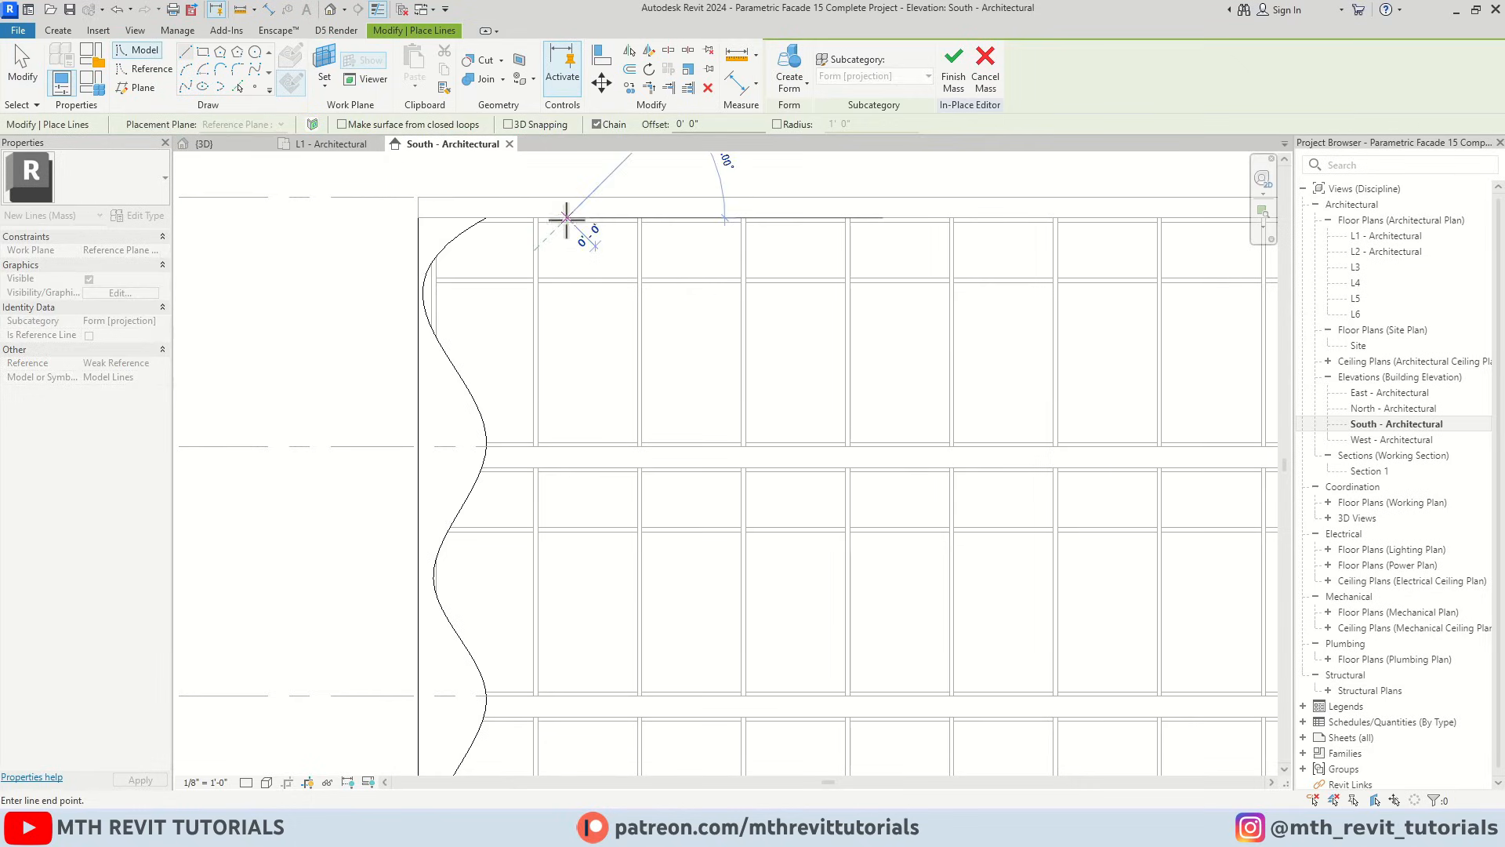
scroll(587, 299, "down", 3)
scroll(589, 550, "up", 3)
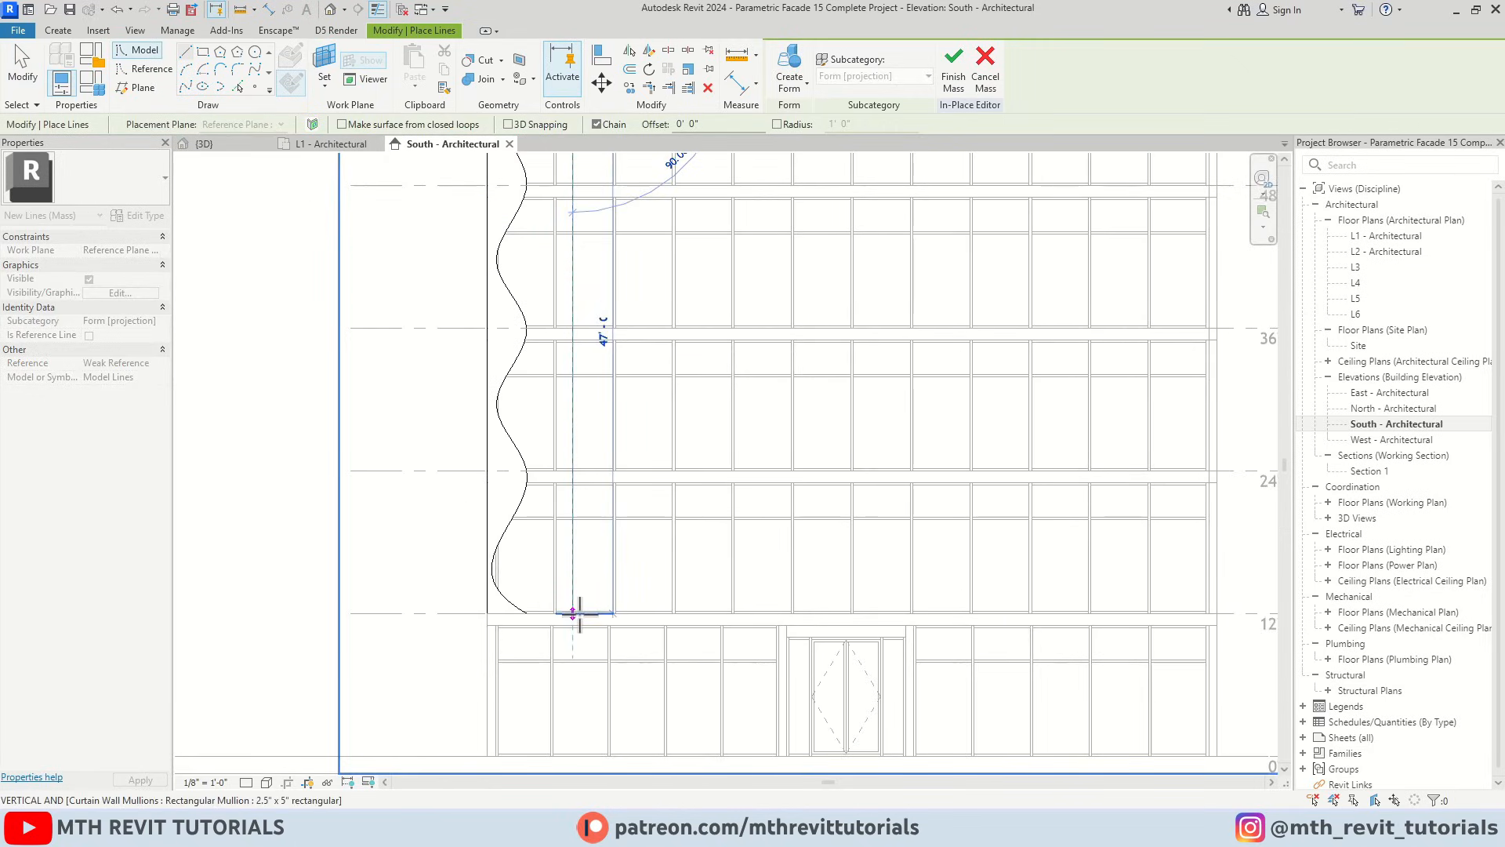
left_click(573, 612)
key("Escape")
key("Escape")
scroll(608, 555, "down", 3)
scroll(613, 321, "up", 3)
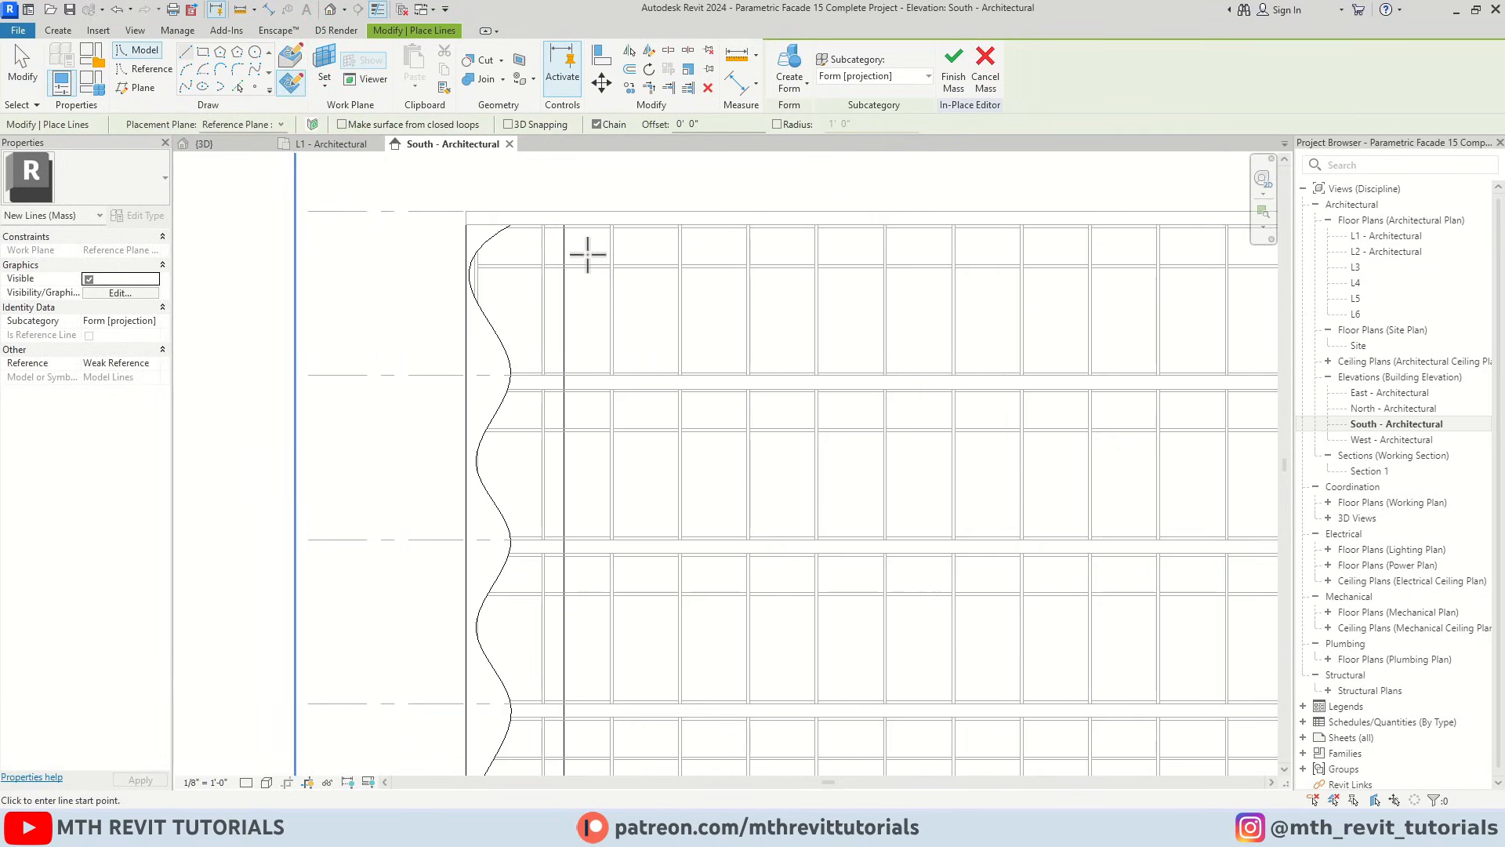
scroll(594, 262, "up", 2)
key("Escape")
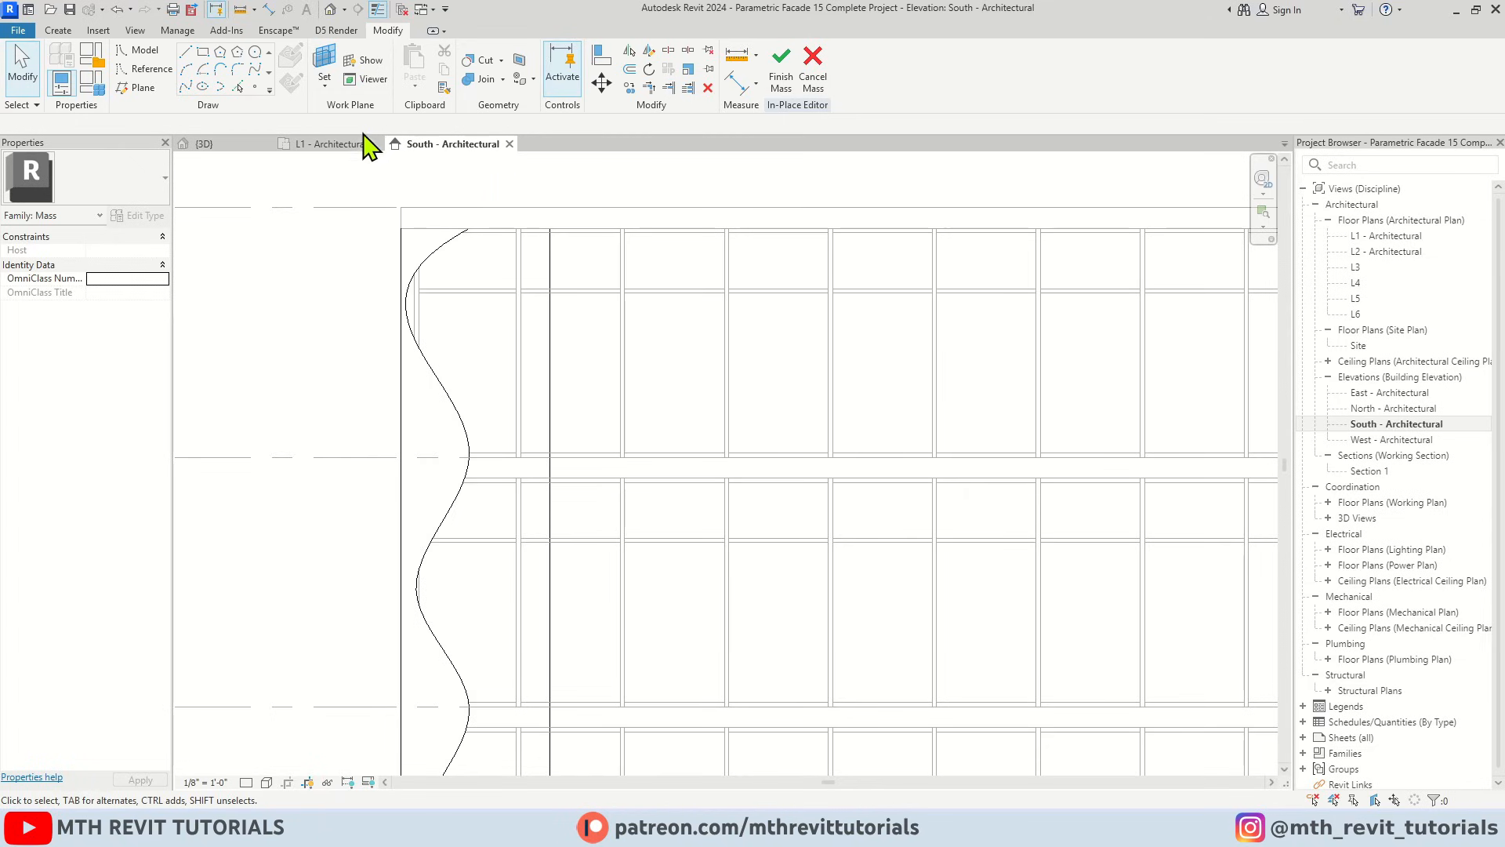
Change the active work plane to Reference Plane : 2 and start a spline model line drawn on the work plane
left_click(326, 64)
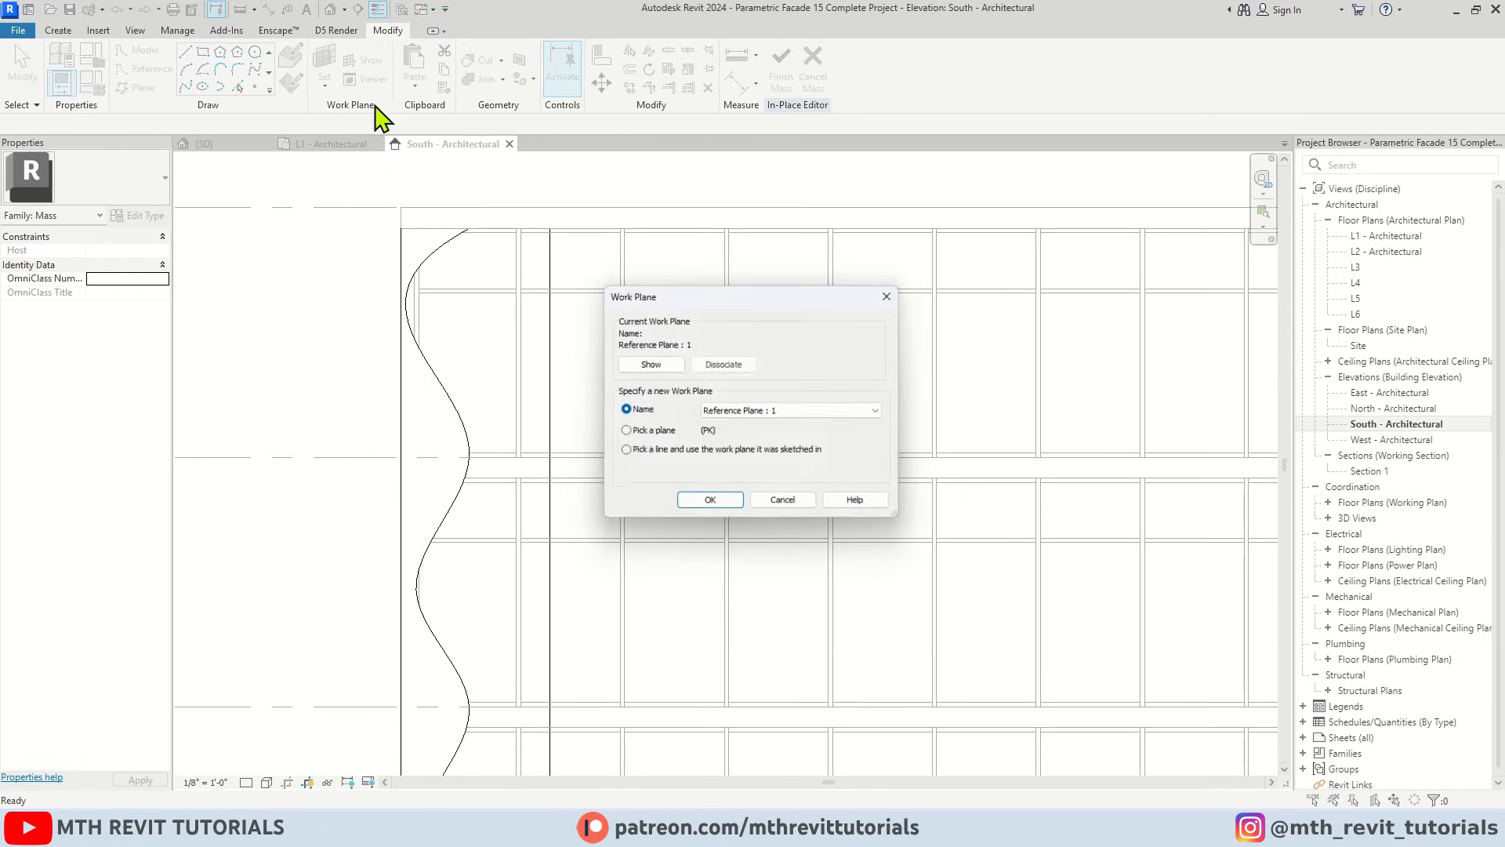
left_click(779, 414)
left_click(782, 496)
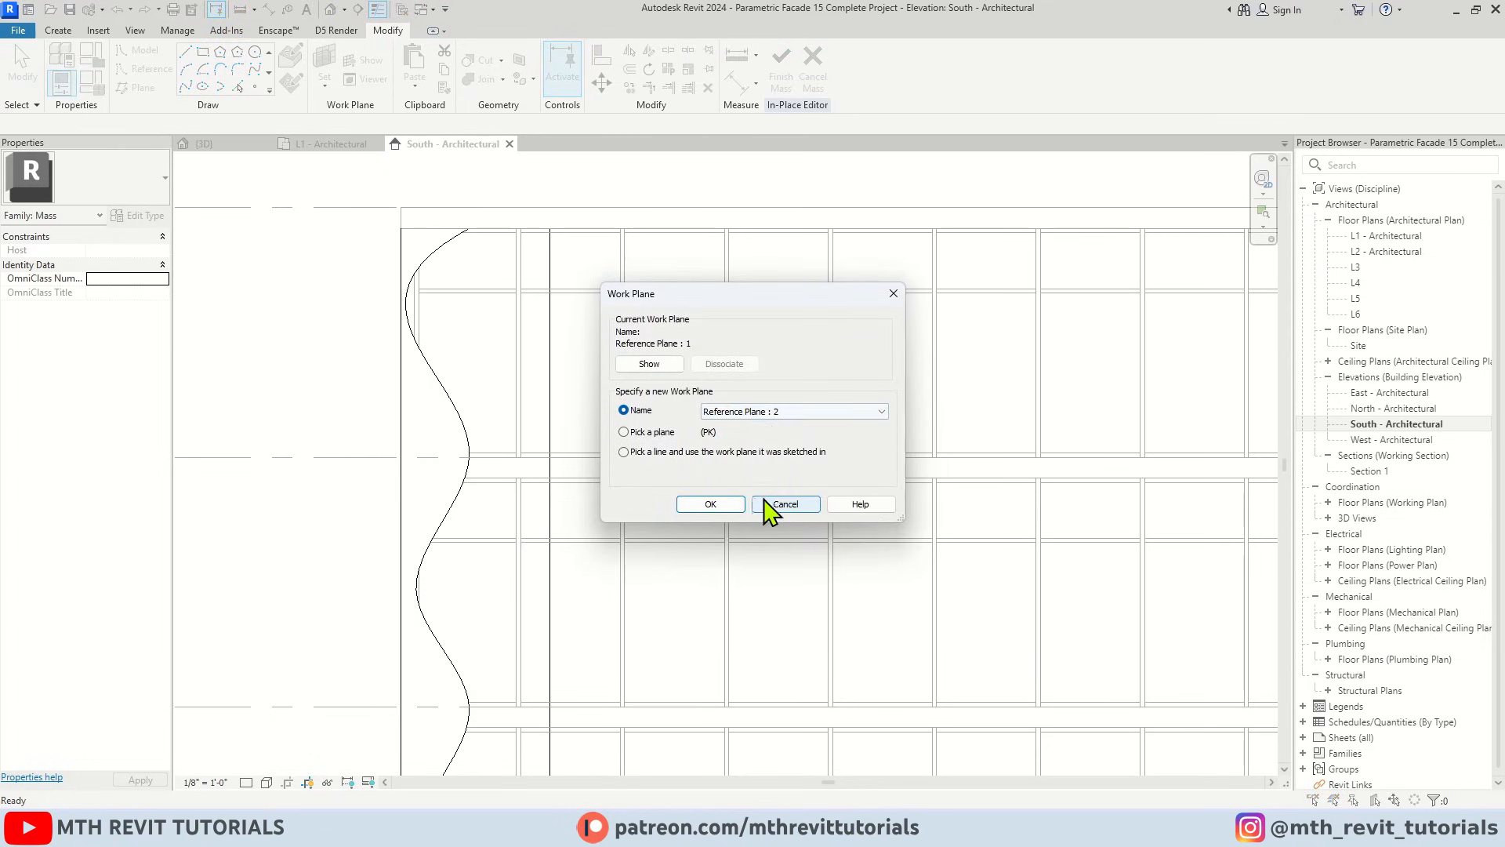
left_click(710, 504)
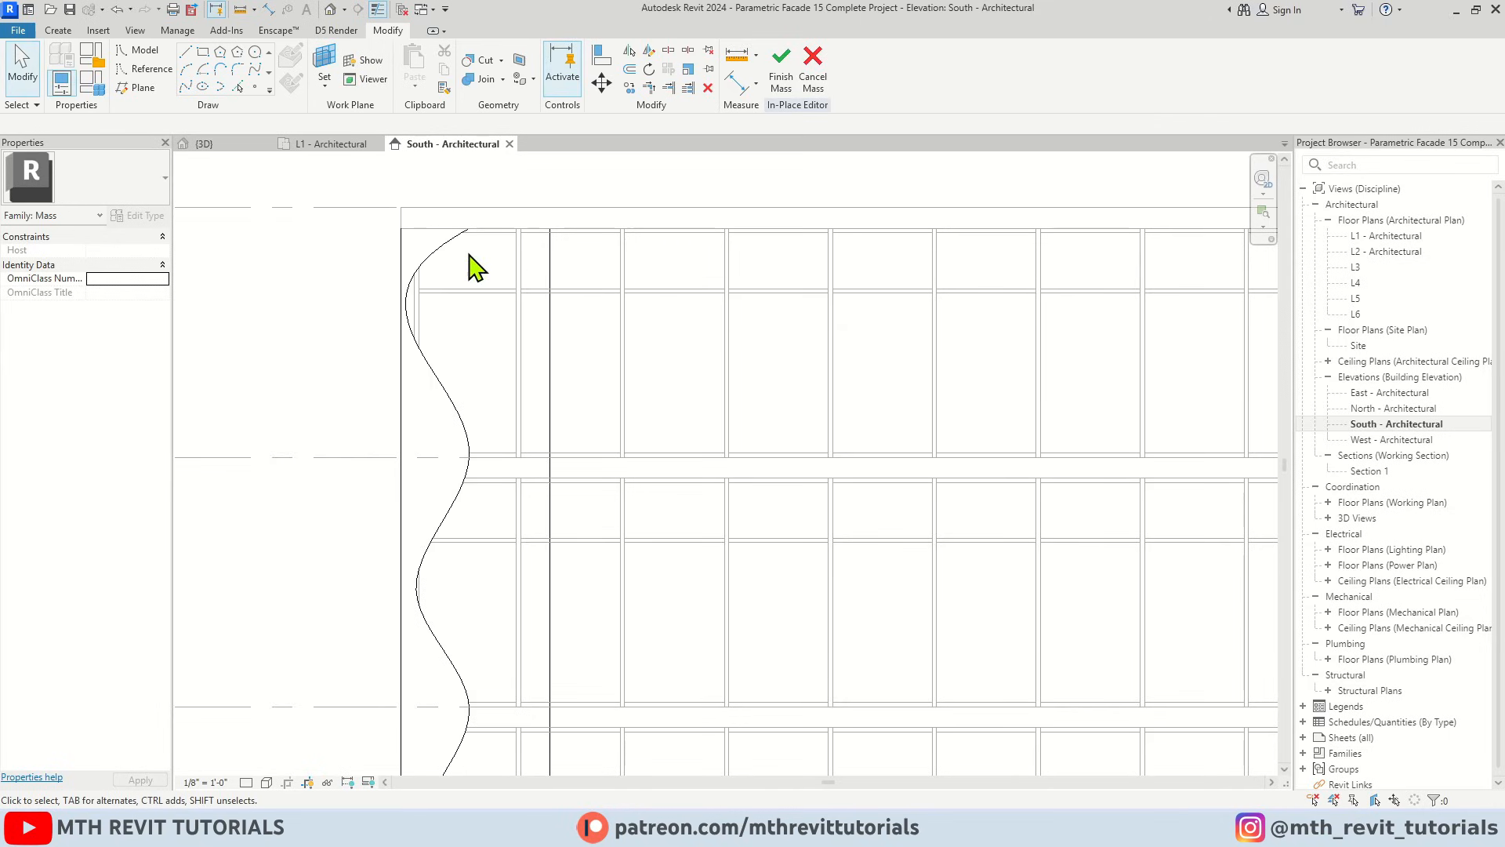
left_click(187, 87)
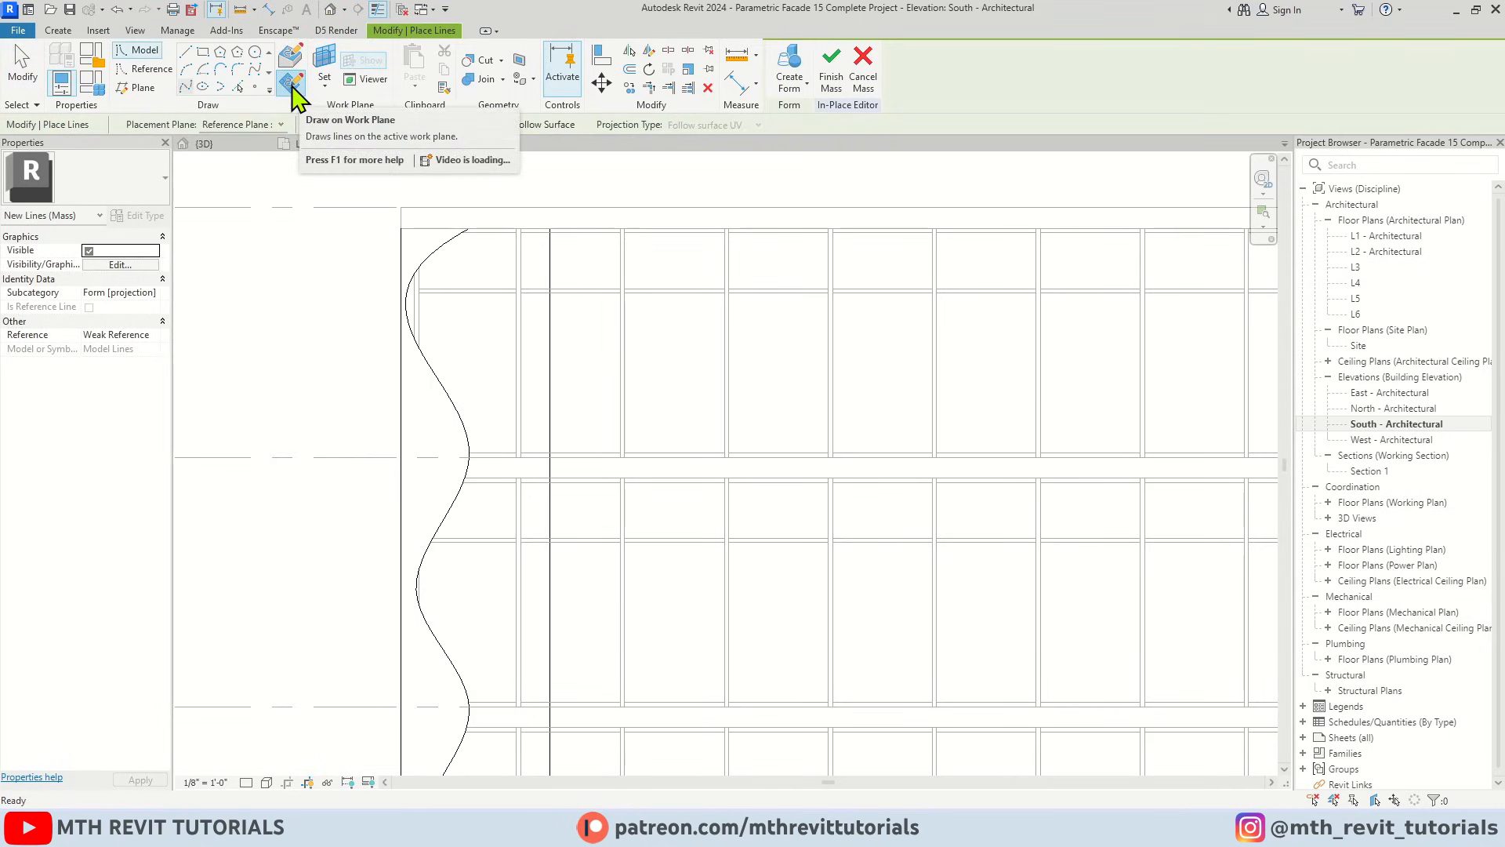
Draw a wavy spline model line beside the second vertical line, weaving out to the adjacent mullion, from the L6 slab's underside to L2
scroll(576, 235, "up", 1)
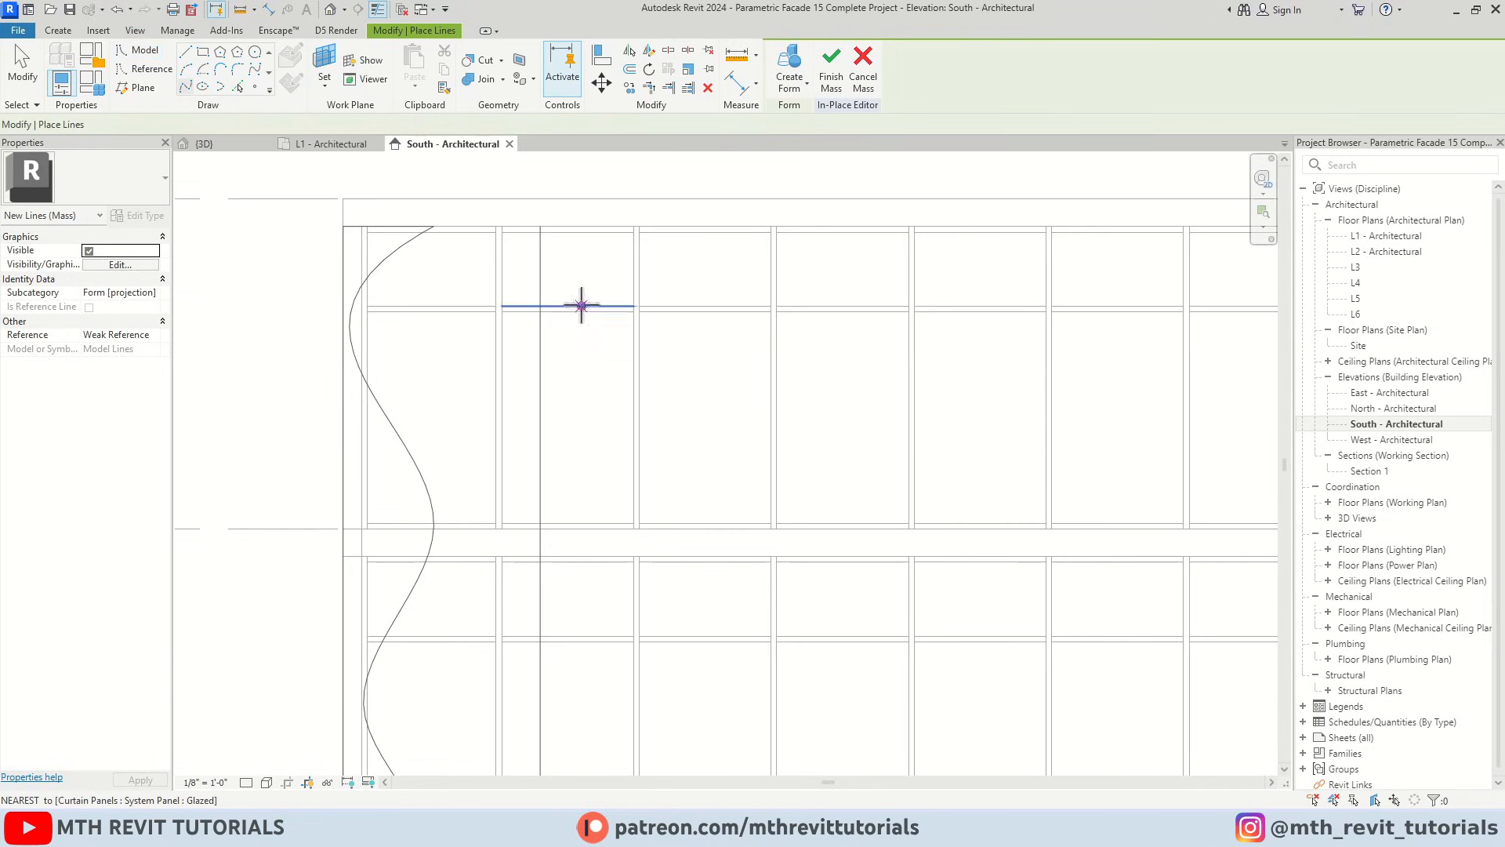
left_click(349, 276)
key("Escape")
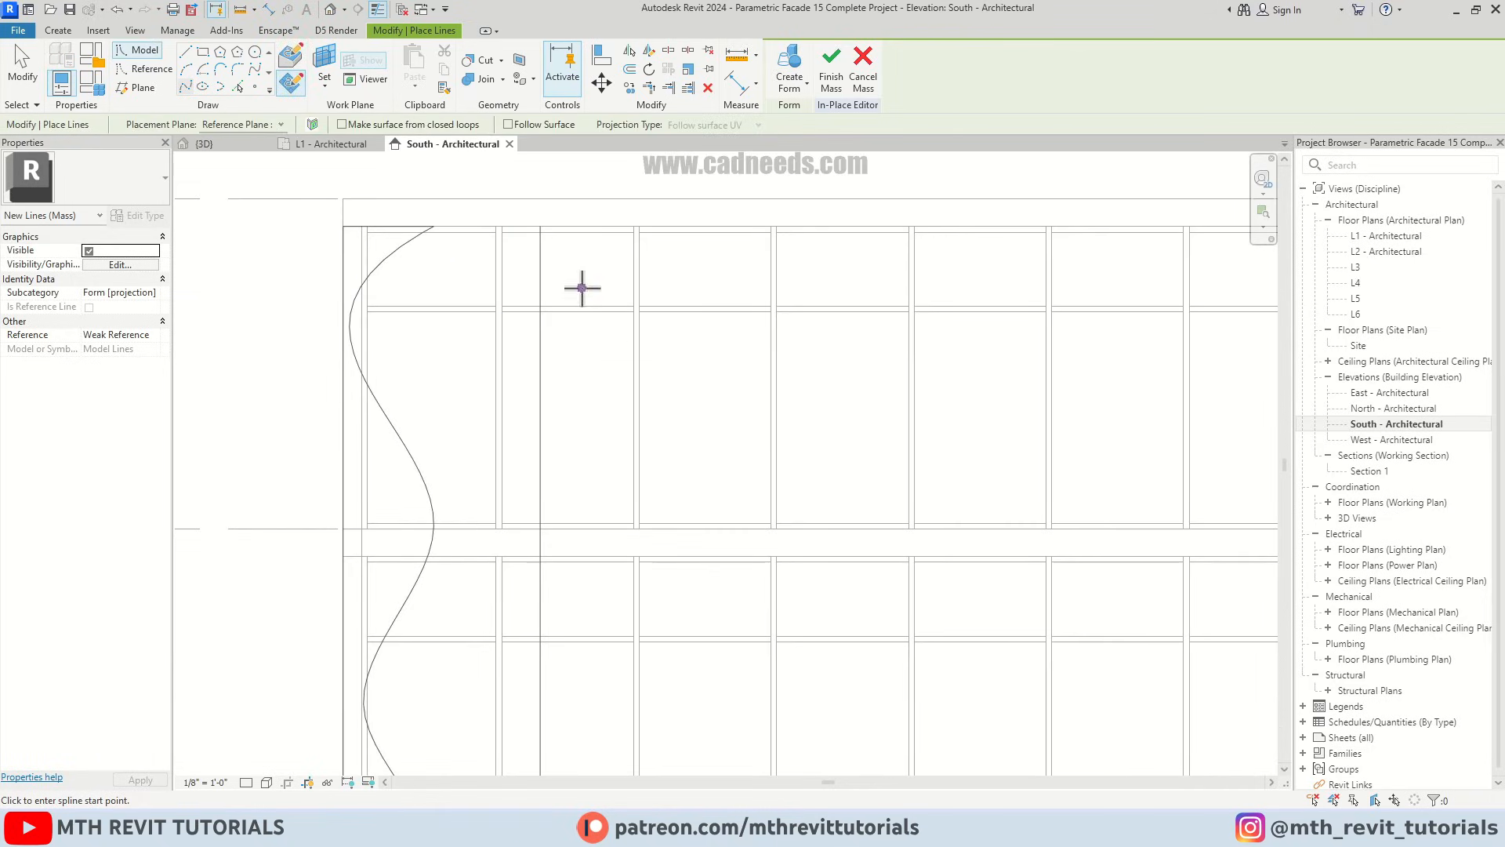
left_click(572, 226)
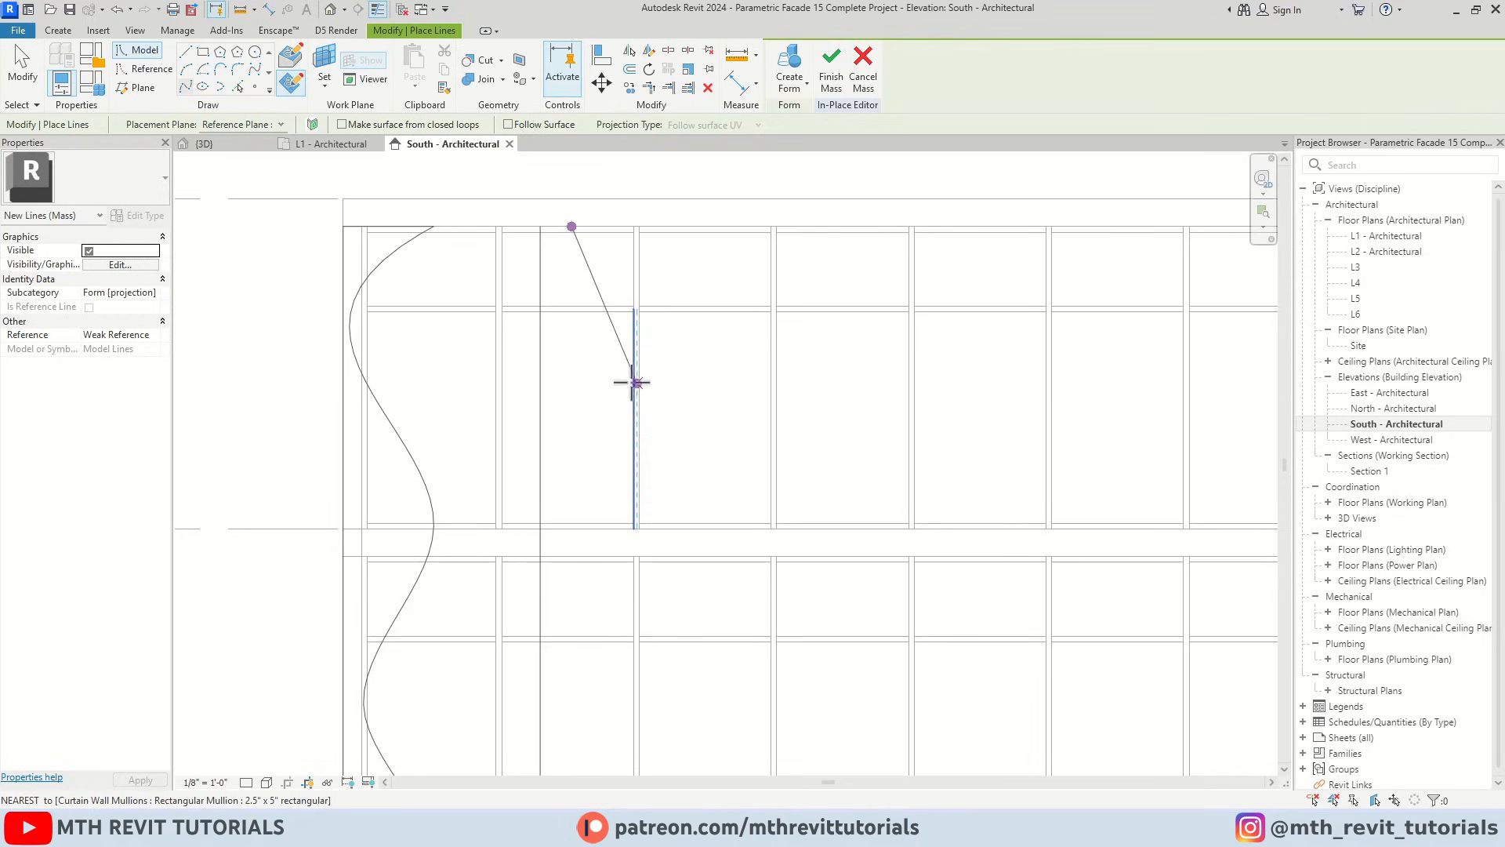
left_click(640, 377)
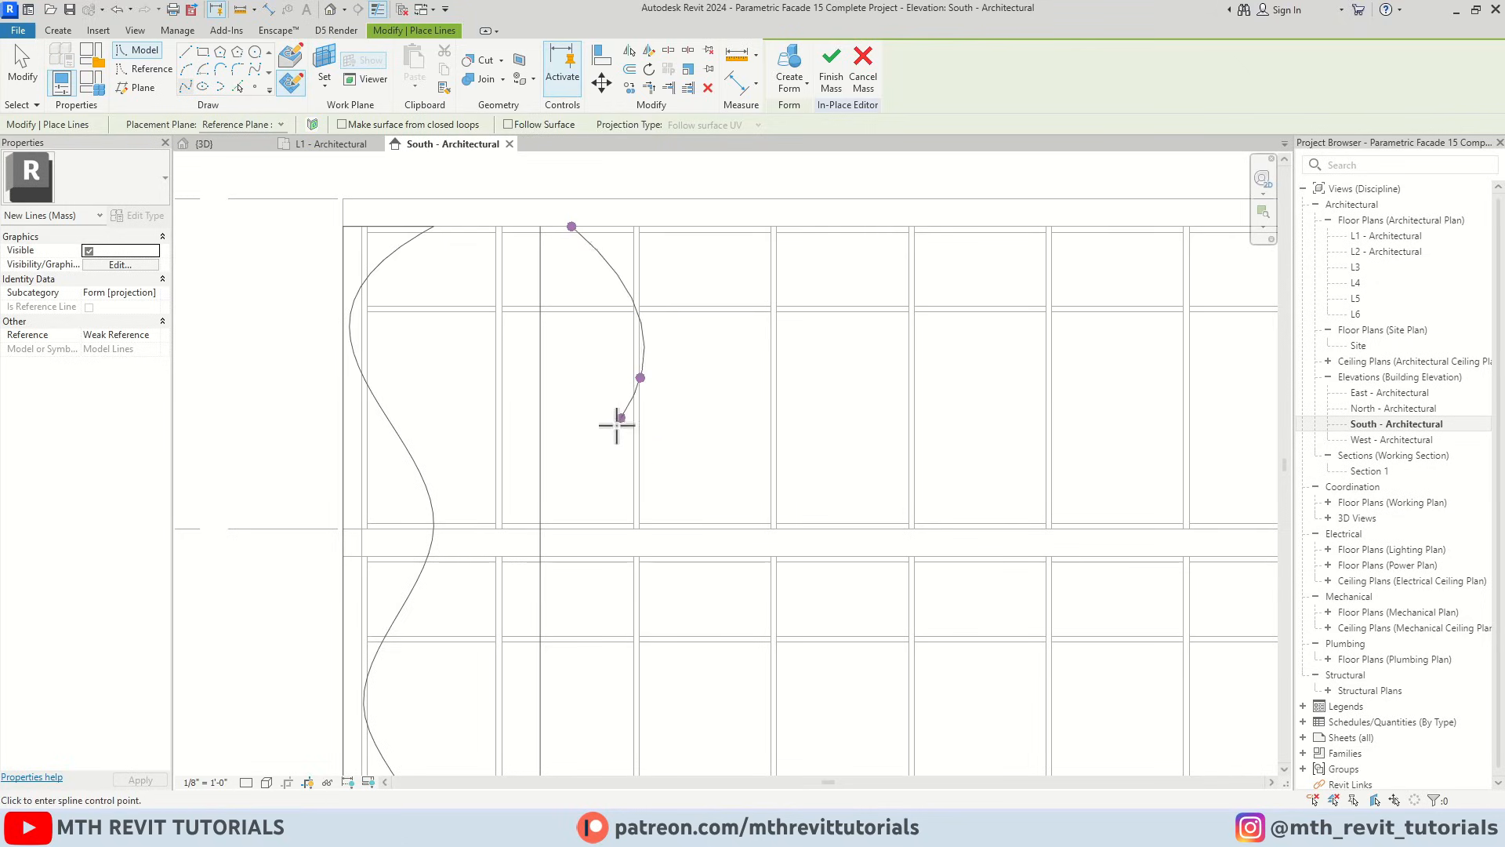
left_click(572, 527)
scroll(588, 188, "down", 4)
scroll(591, 340, "up", 2)
left_click(612, 357)
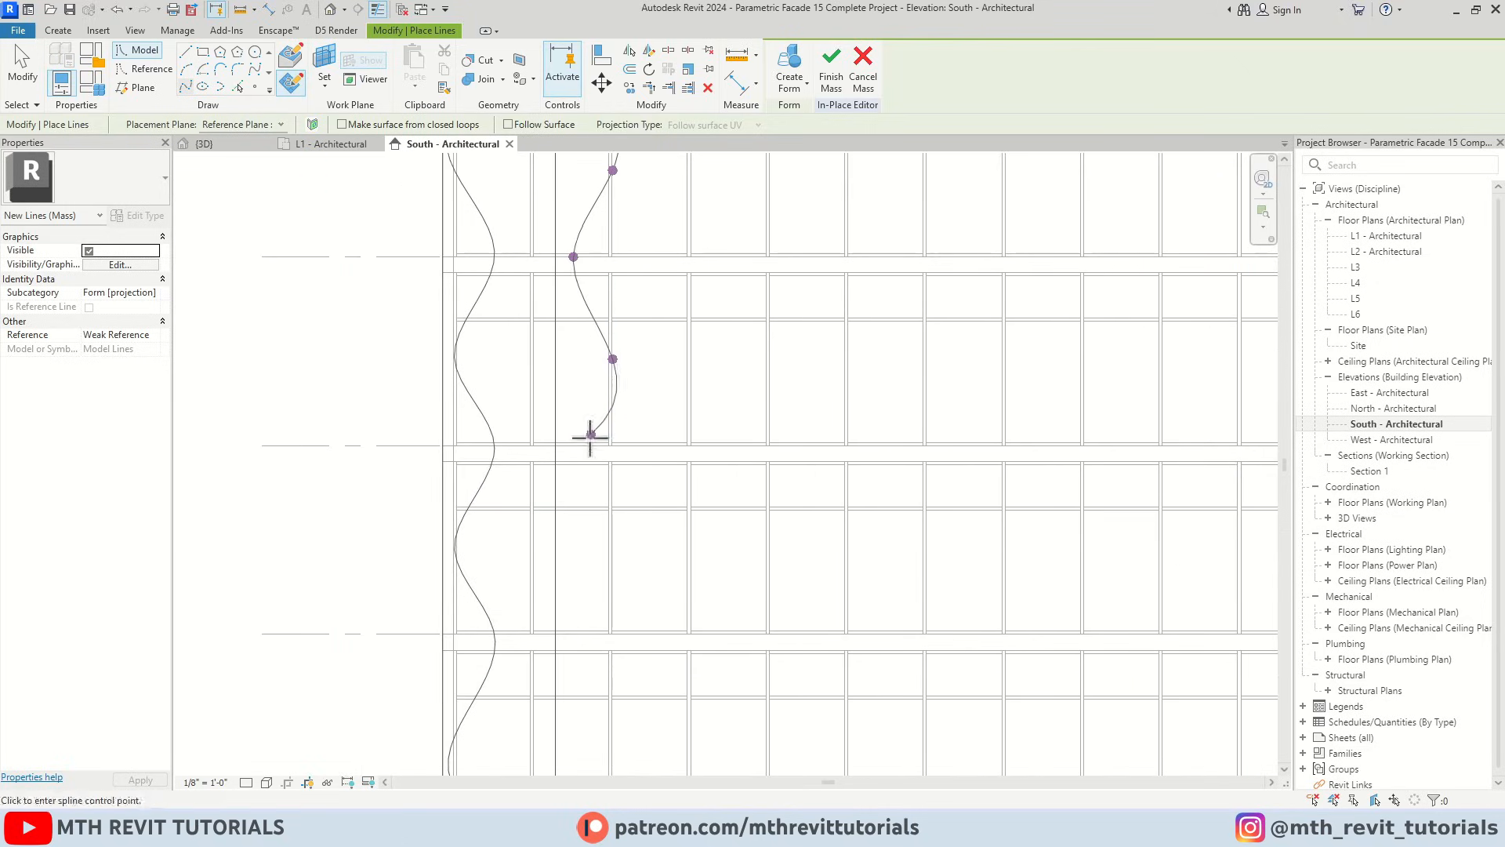
left_click(573, 445)
left_click(612, 547)
scroll(612, 546, "down", 4)
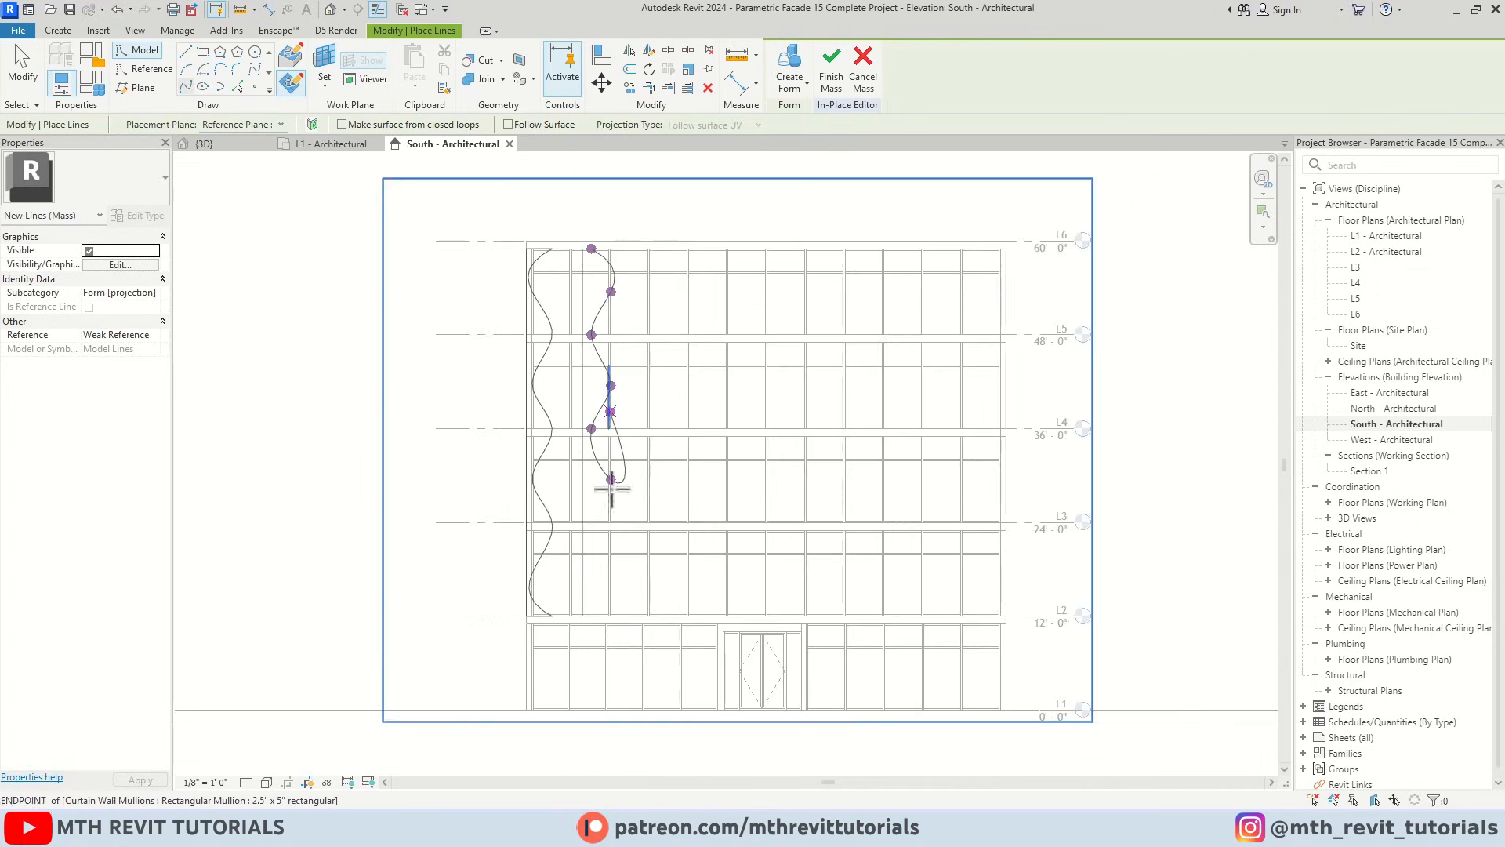
scroll(608, 486, "up", 3)
left_click(579, 495)
left_click(613, 585)
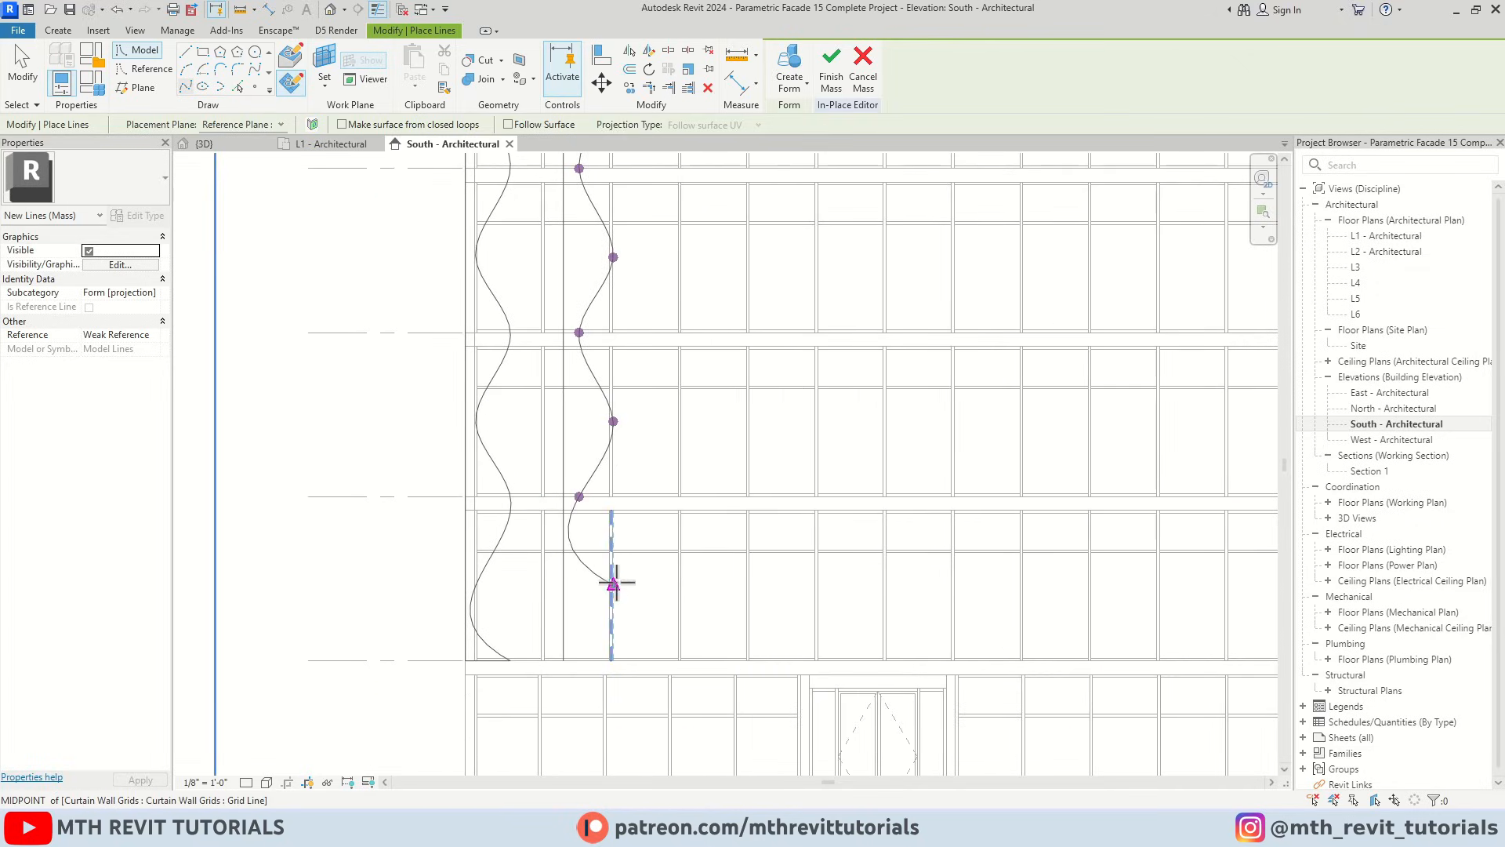
left_click(579, 660)
key("Escape")
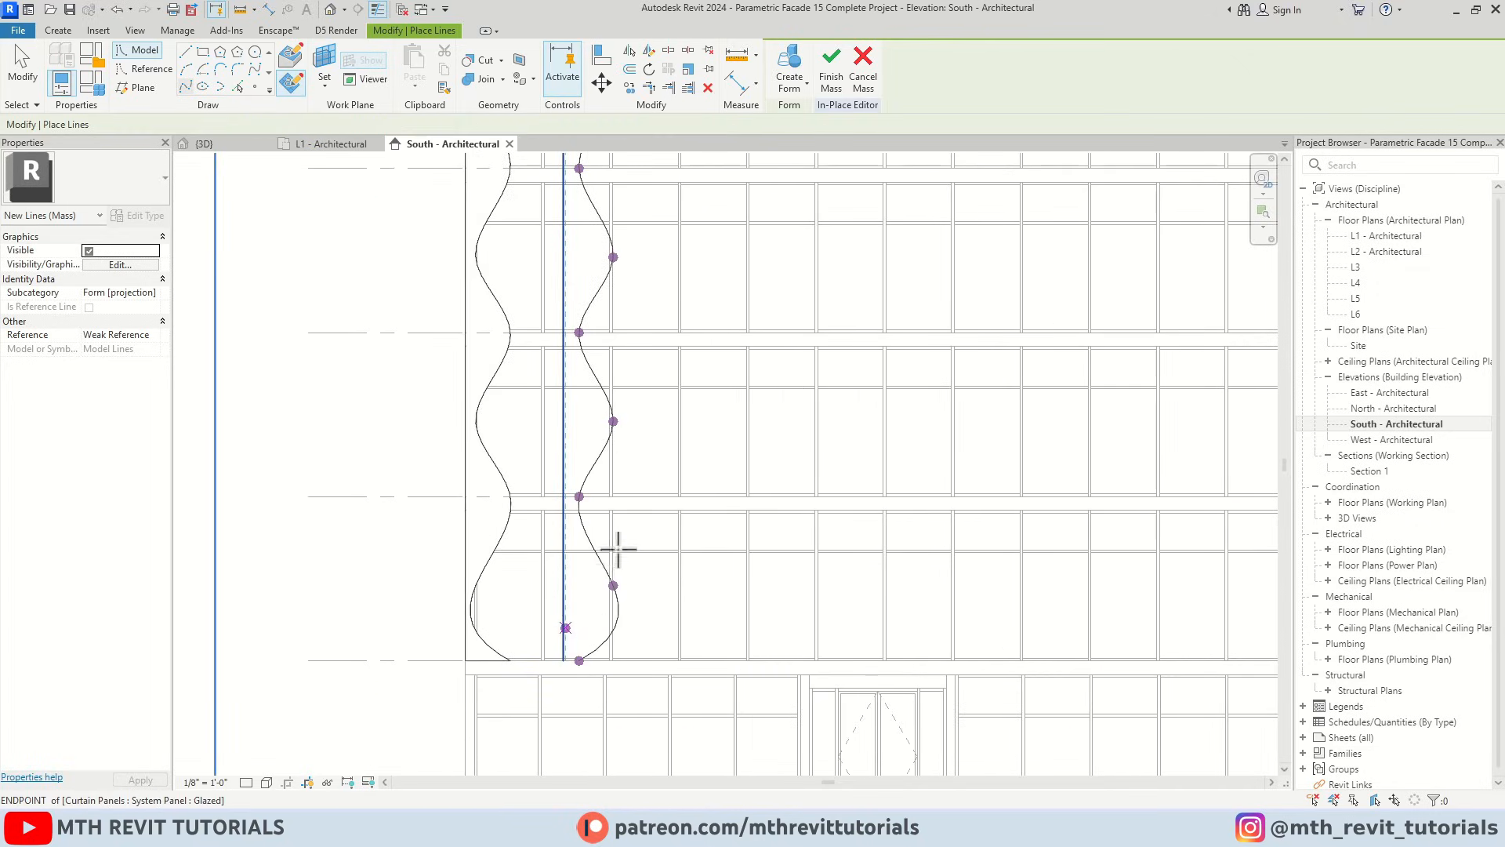
scroll(619, 551, "down", 2)
key("Escape")
Create a form between the second vertical line and its neighbouring spline
scroll(672, 181, "up", 3)
scroll(672, 181, "up", 3)
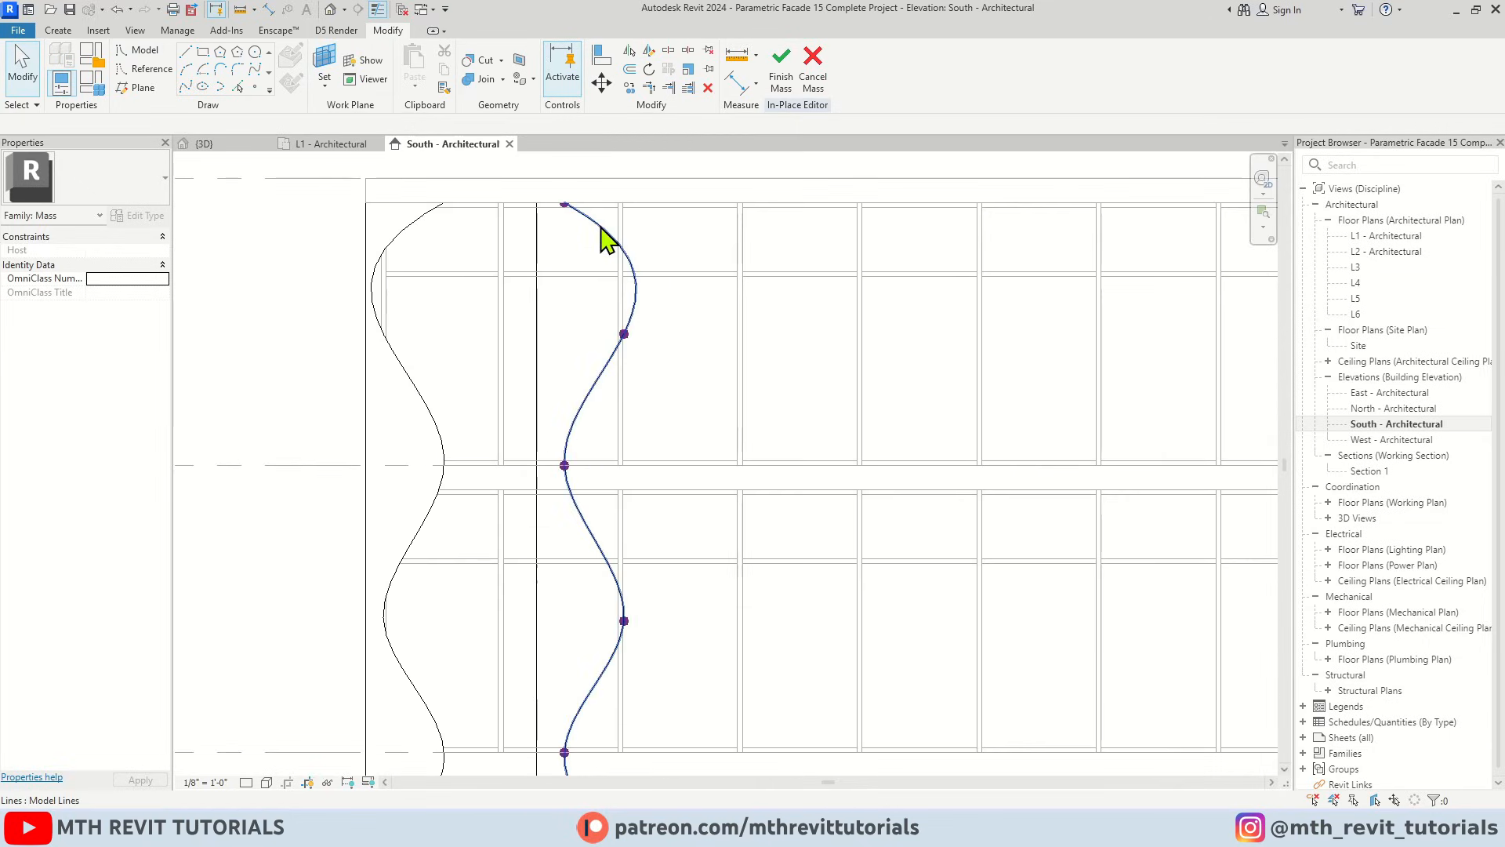
left_click(597, 235)
left_click(538, 239, "ctrl")
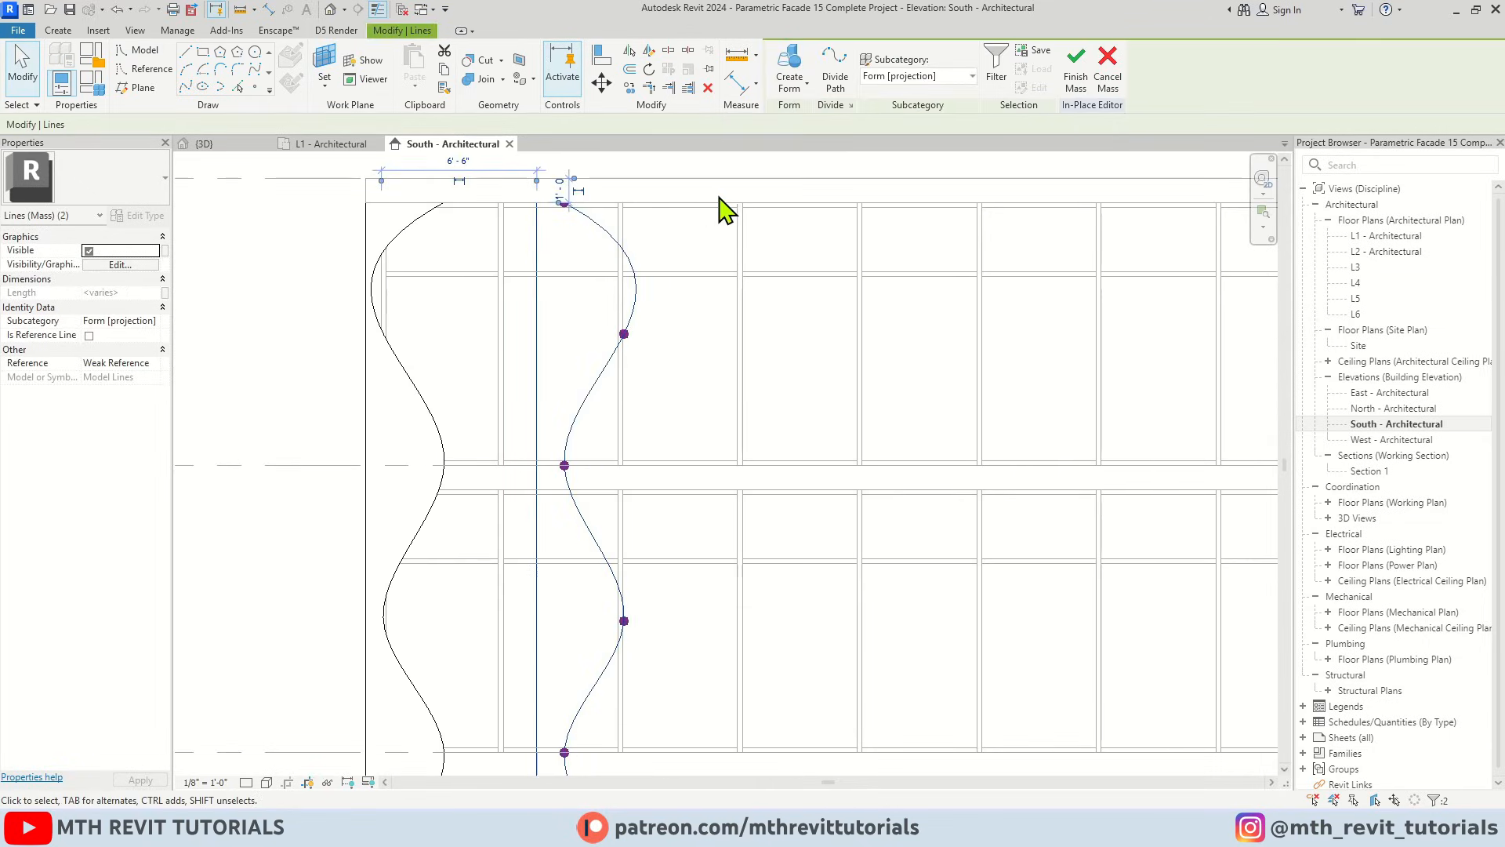
left_click(790, 78)
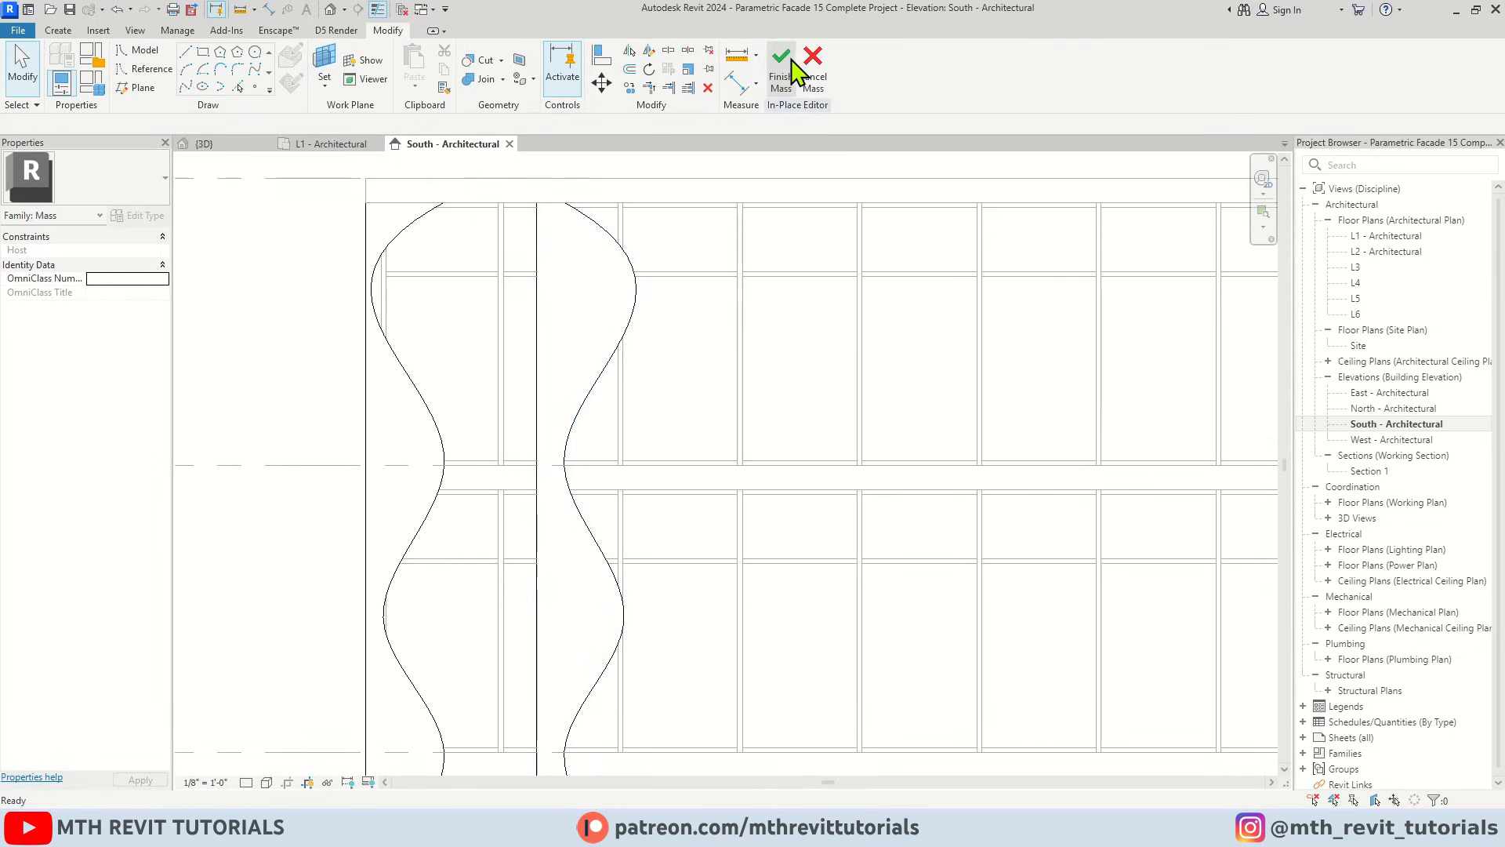
Shift the wavy edge of the second fin form outward, away from its straight edge
scroll(665, 274, "down", 3)
scroll(664, 271, "down", 2)
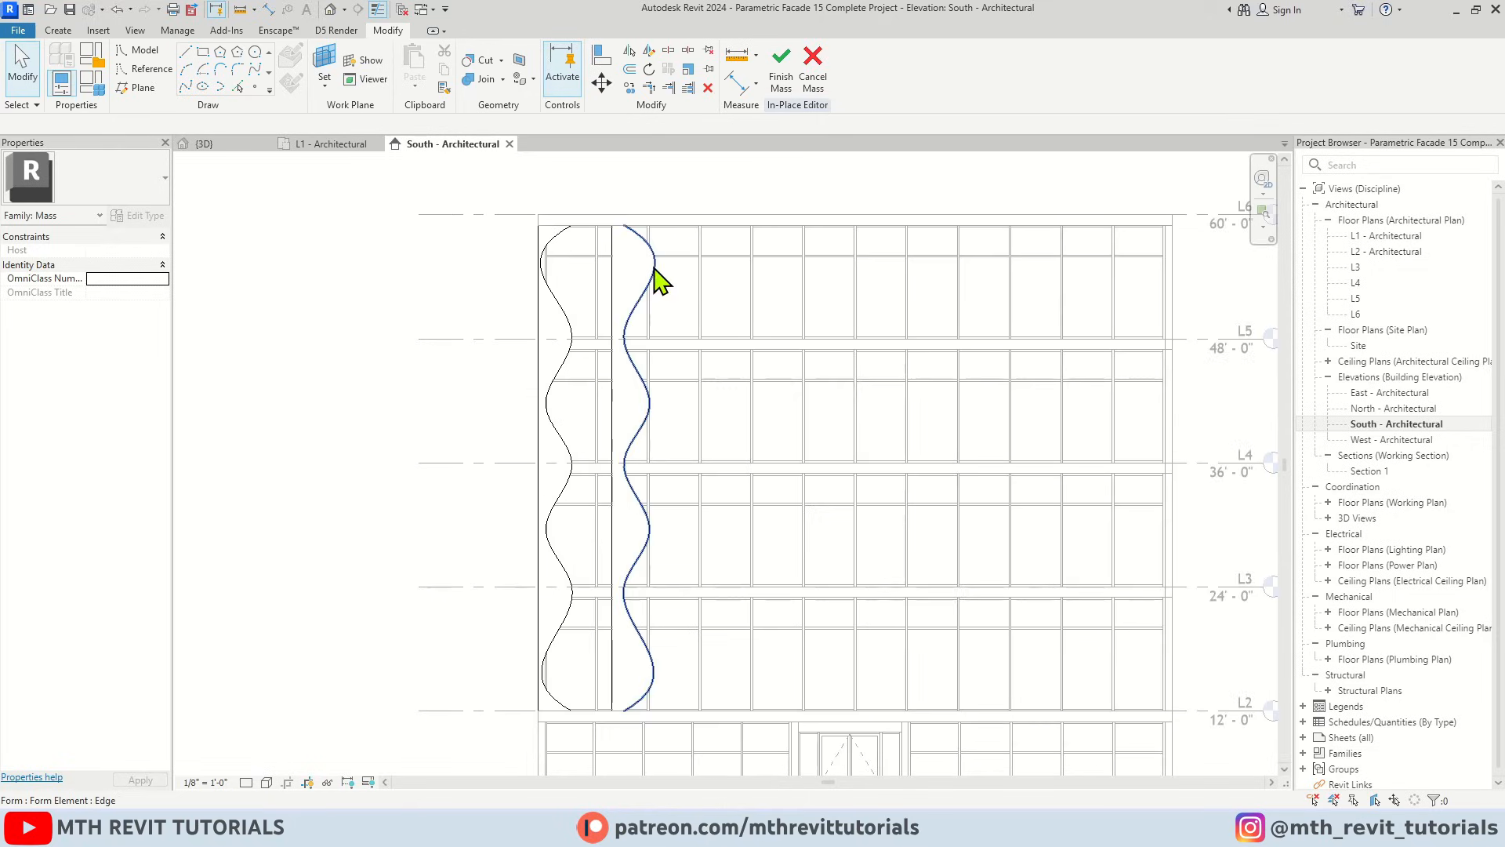
scroll(684, 424, "up", 2)
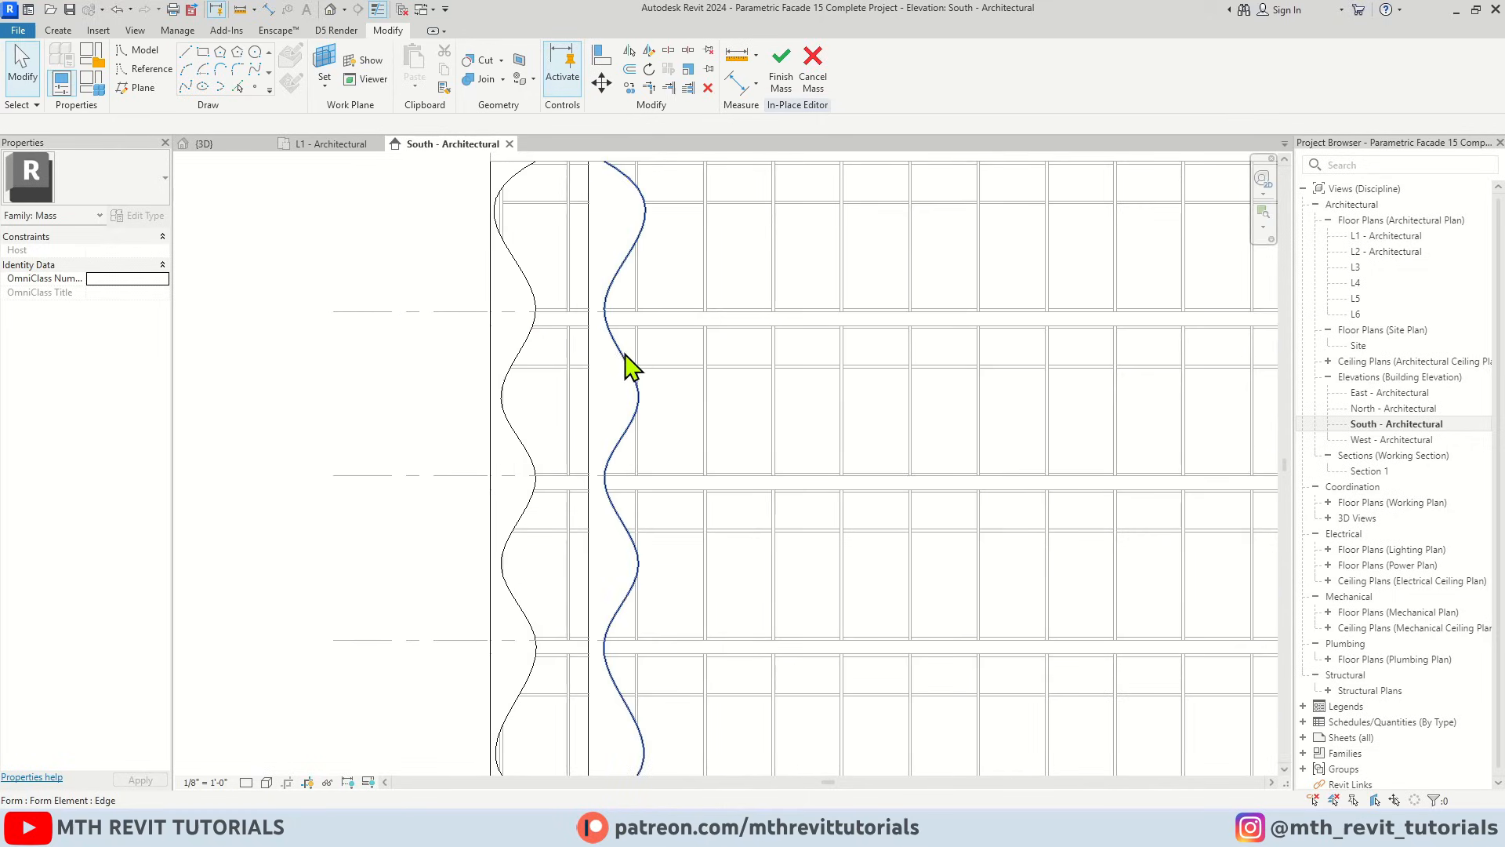
left_click(632, 275)
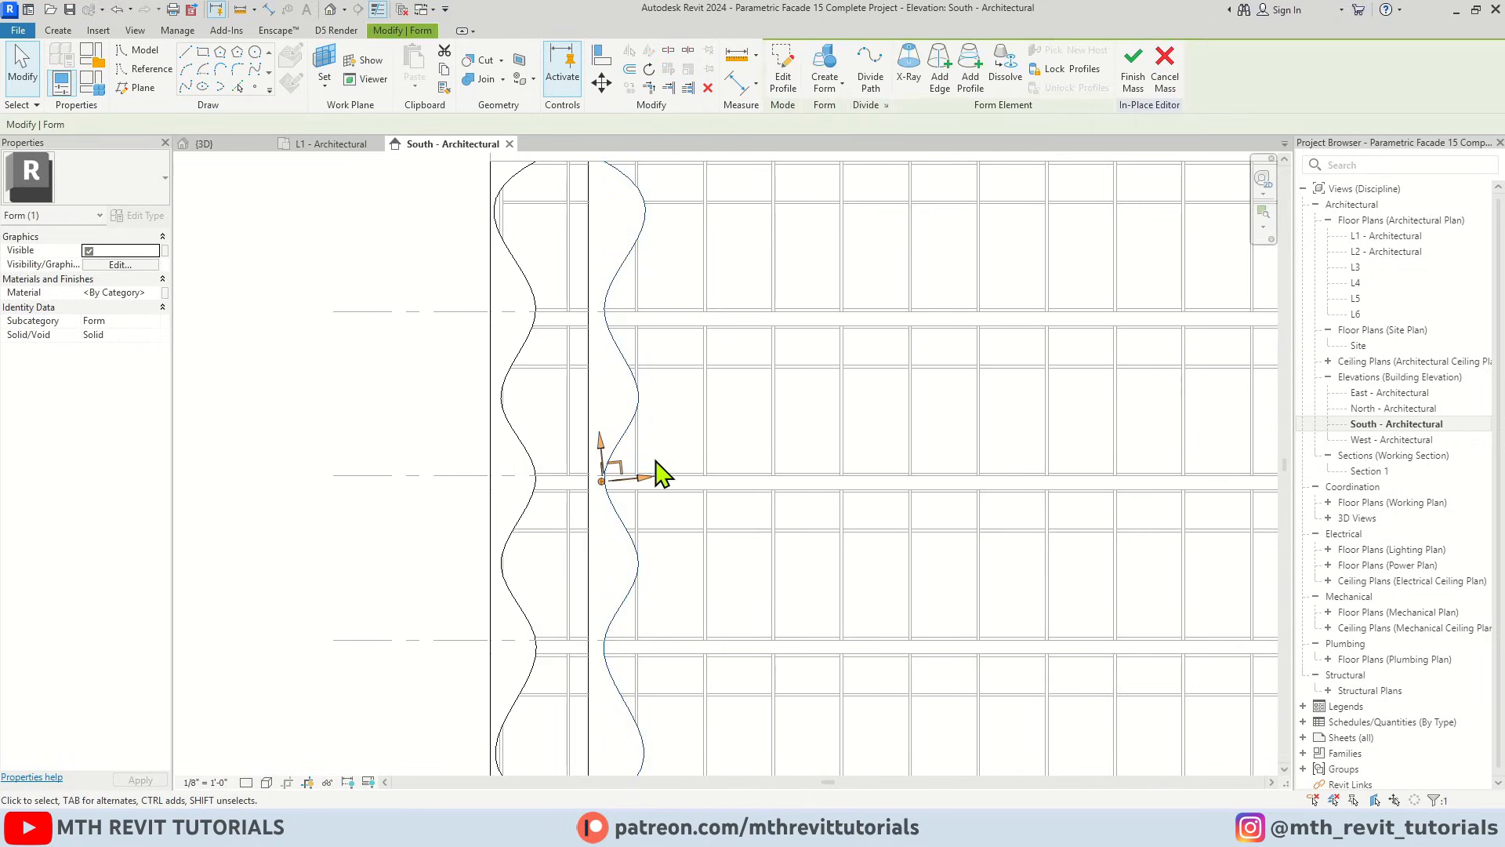
left_click_drag(643, 486, 668, 488)
Switch the view to Wireframe and lower the second fin's upper outer vertex to the underside of the L6 slab
scroll(615, 158, "down", 3)
scroll(638, 224, "up", 6)
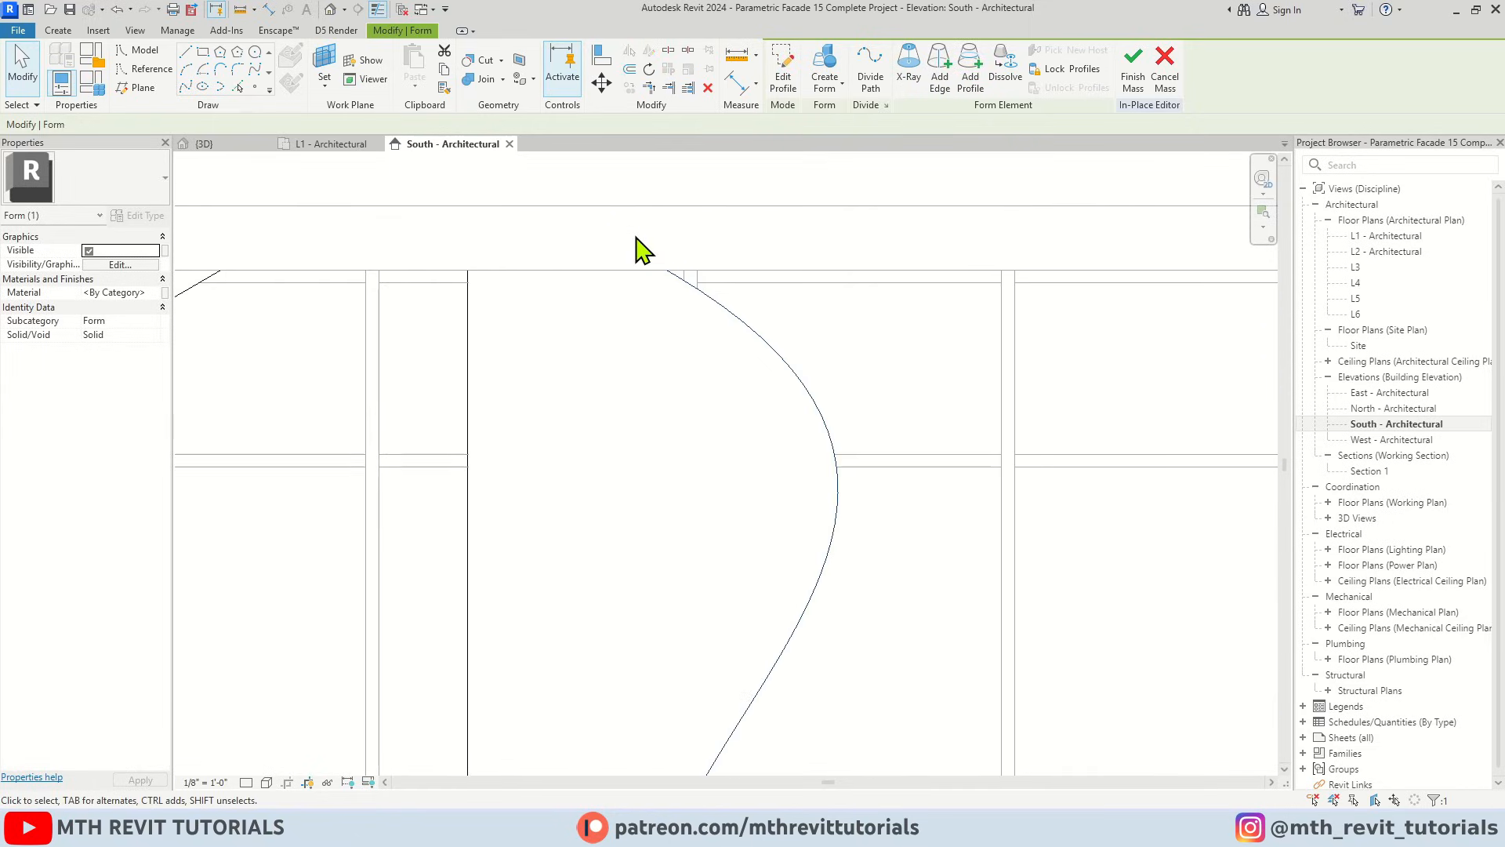
key("w")
key("f")
scroll(643, 267, "up", 2)
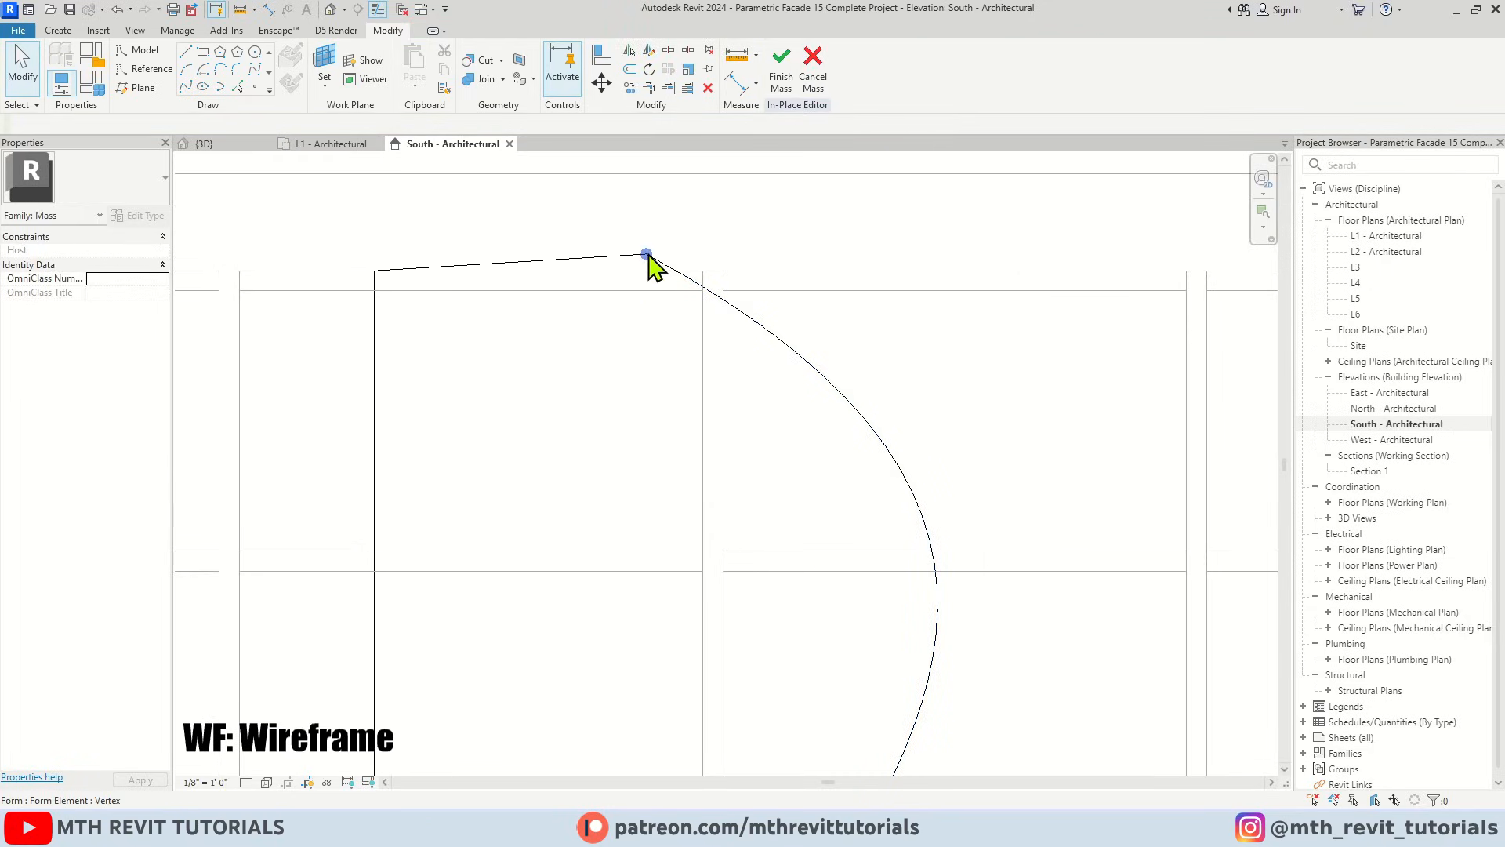
left_click(645, 254)
left_click_drag(647, 252, 649, 269)
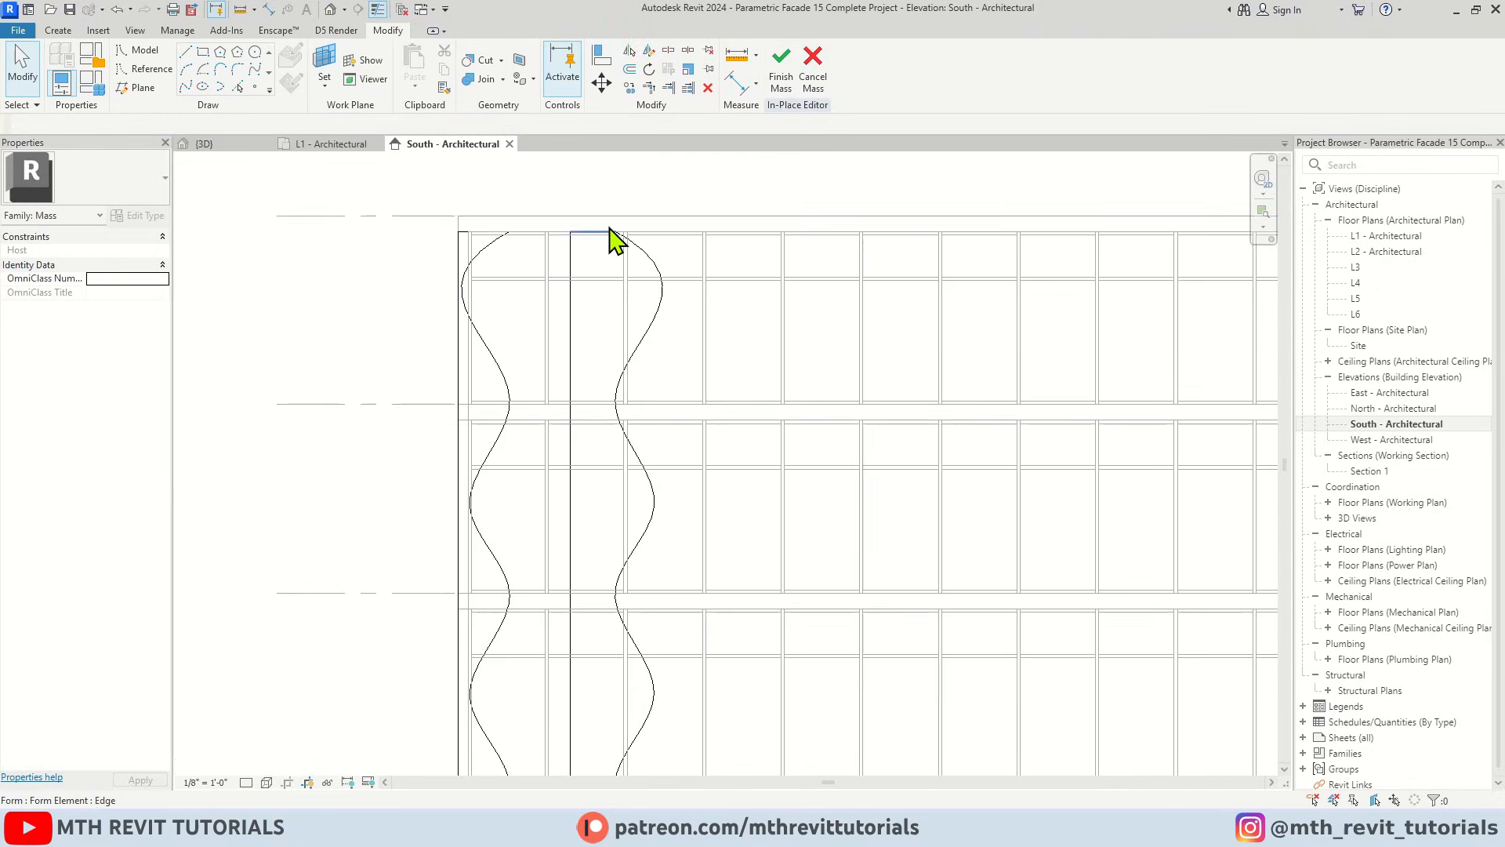
Lower the second fin's bottom outer vertex to the L2 level so its lower edge is horizontal
scroll(631, 290, "down", 2)
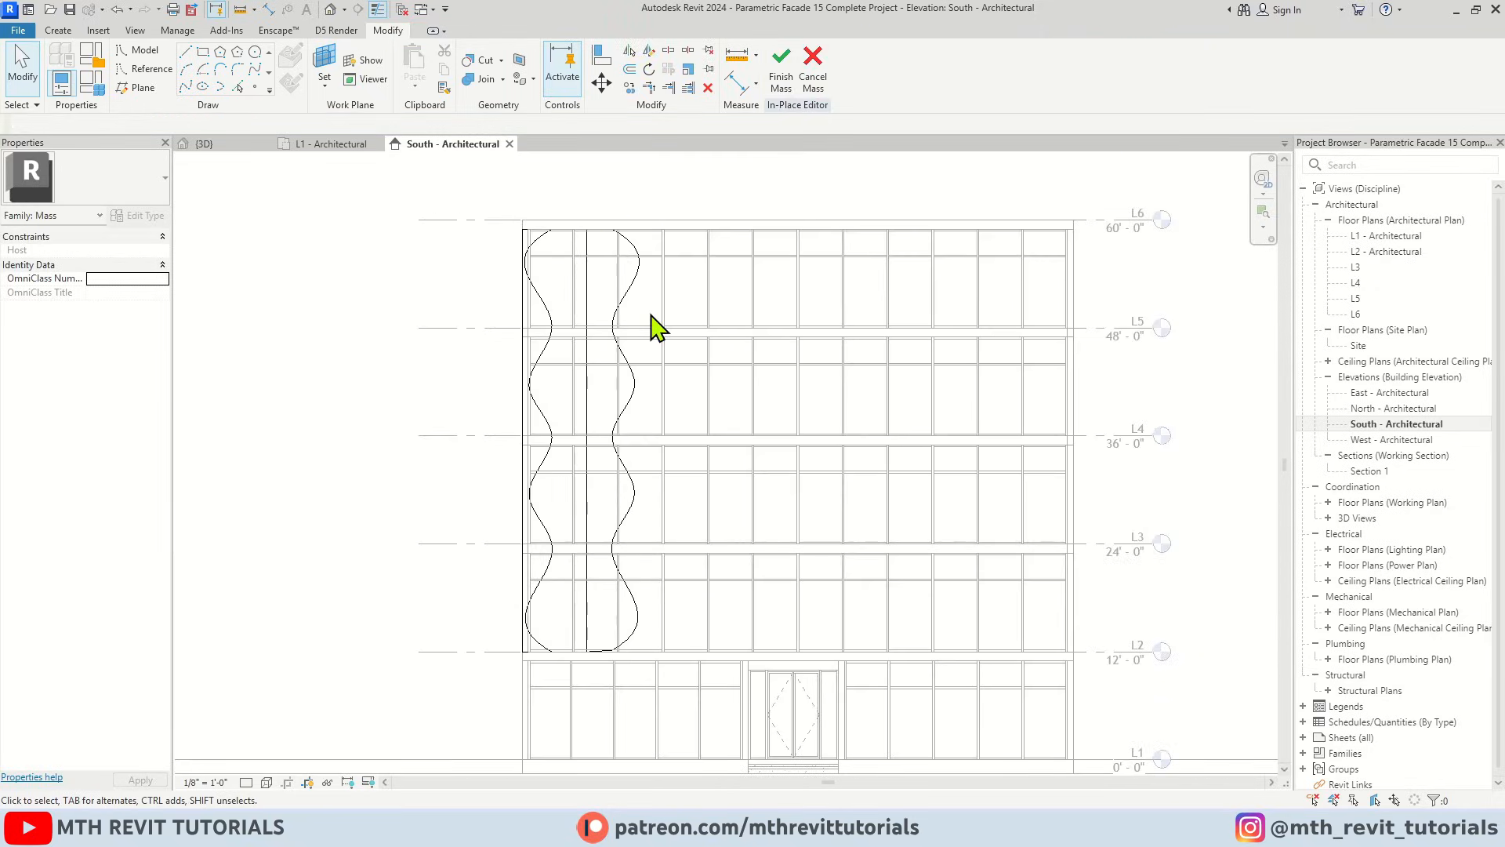
scroll(605, 679, "up", 5)
scroll(648, 681, "up", 3)
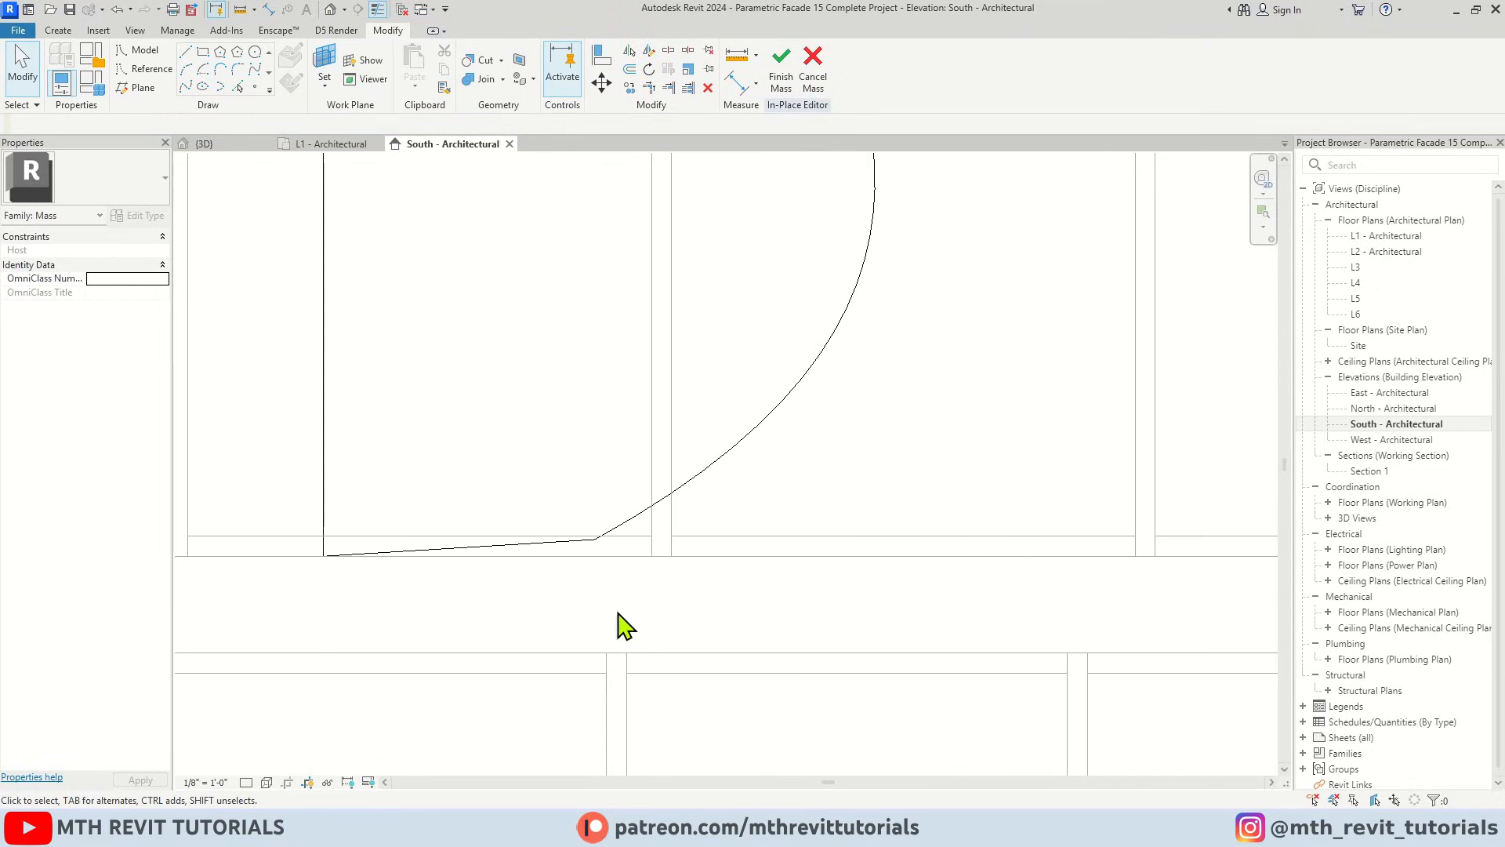
left_click(598, 543)
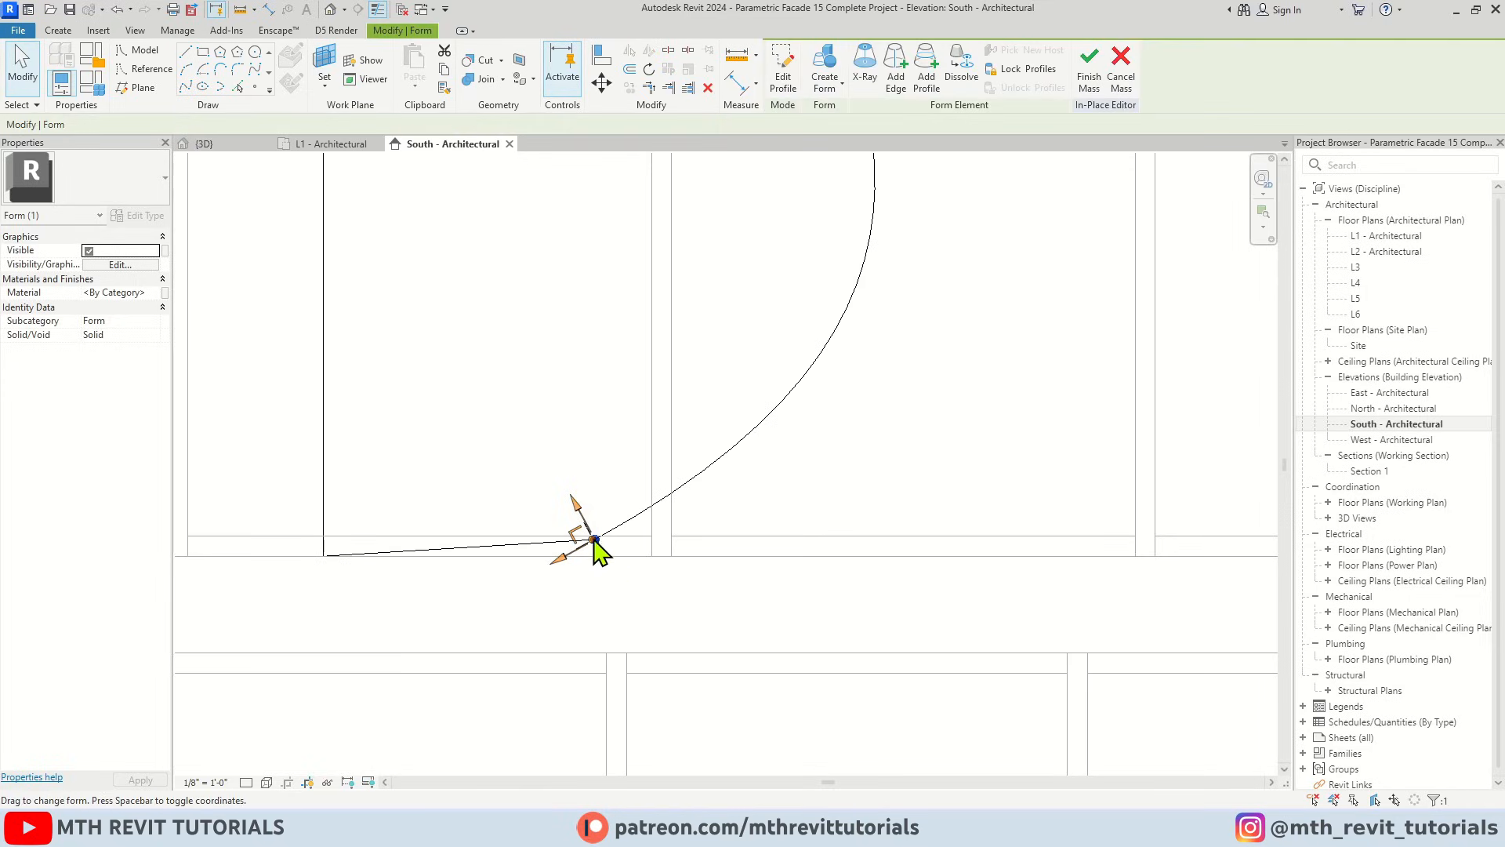
left_click_drag(578, 536, 578, 553)
left_click(729, 584)
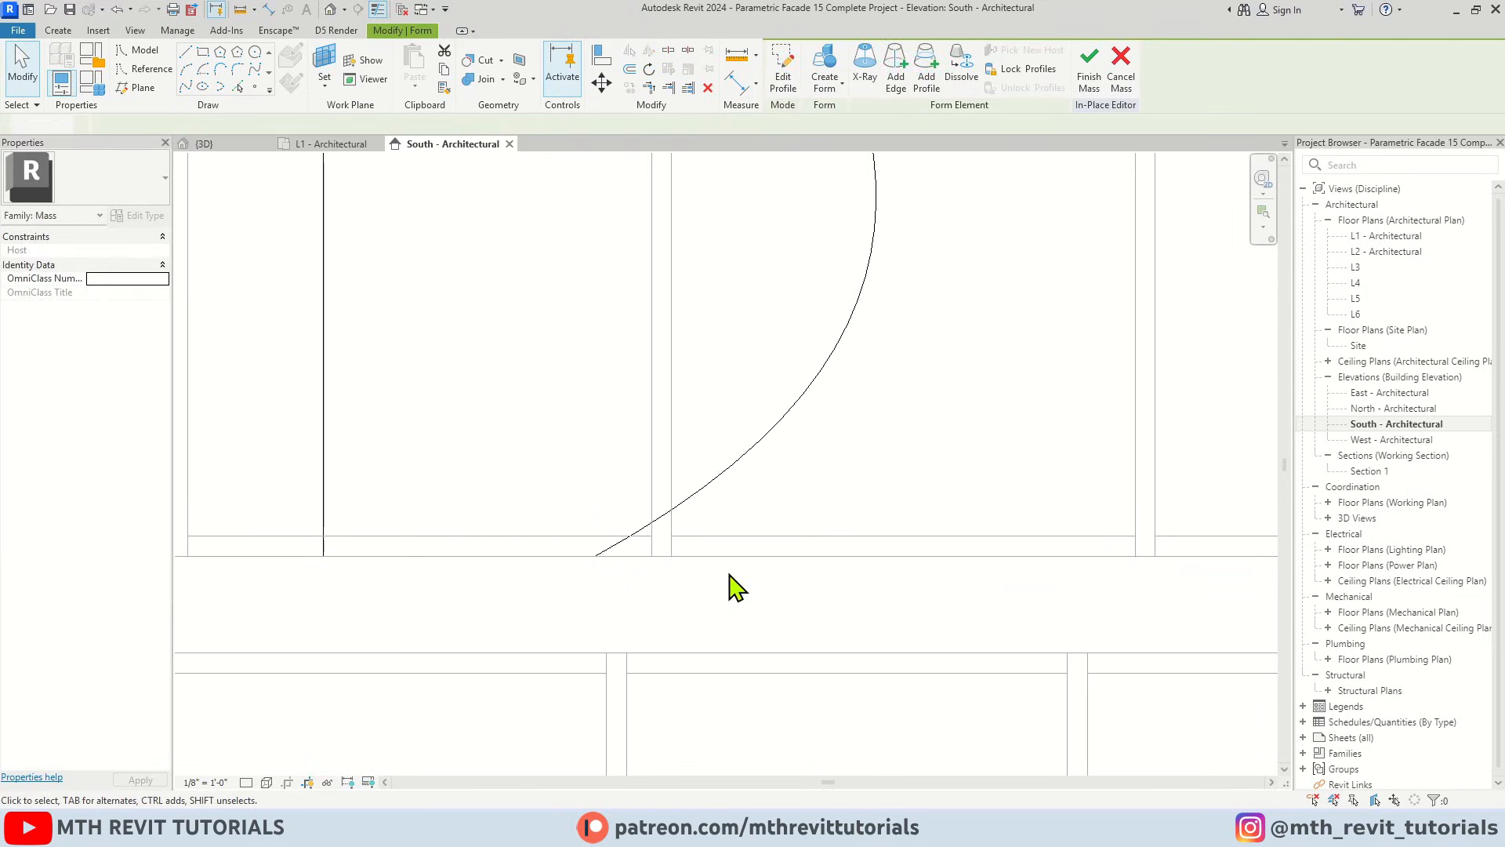
Widen the second fin further by moving its wavy edge slightly farther from the straight edge
scroll(658, 626, "down", 7)
scroll(589, 396, "up", 2)
scroll(705, 390, "up", 1)
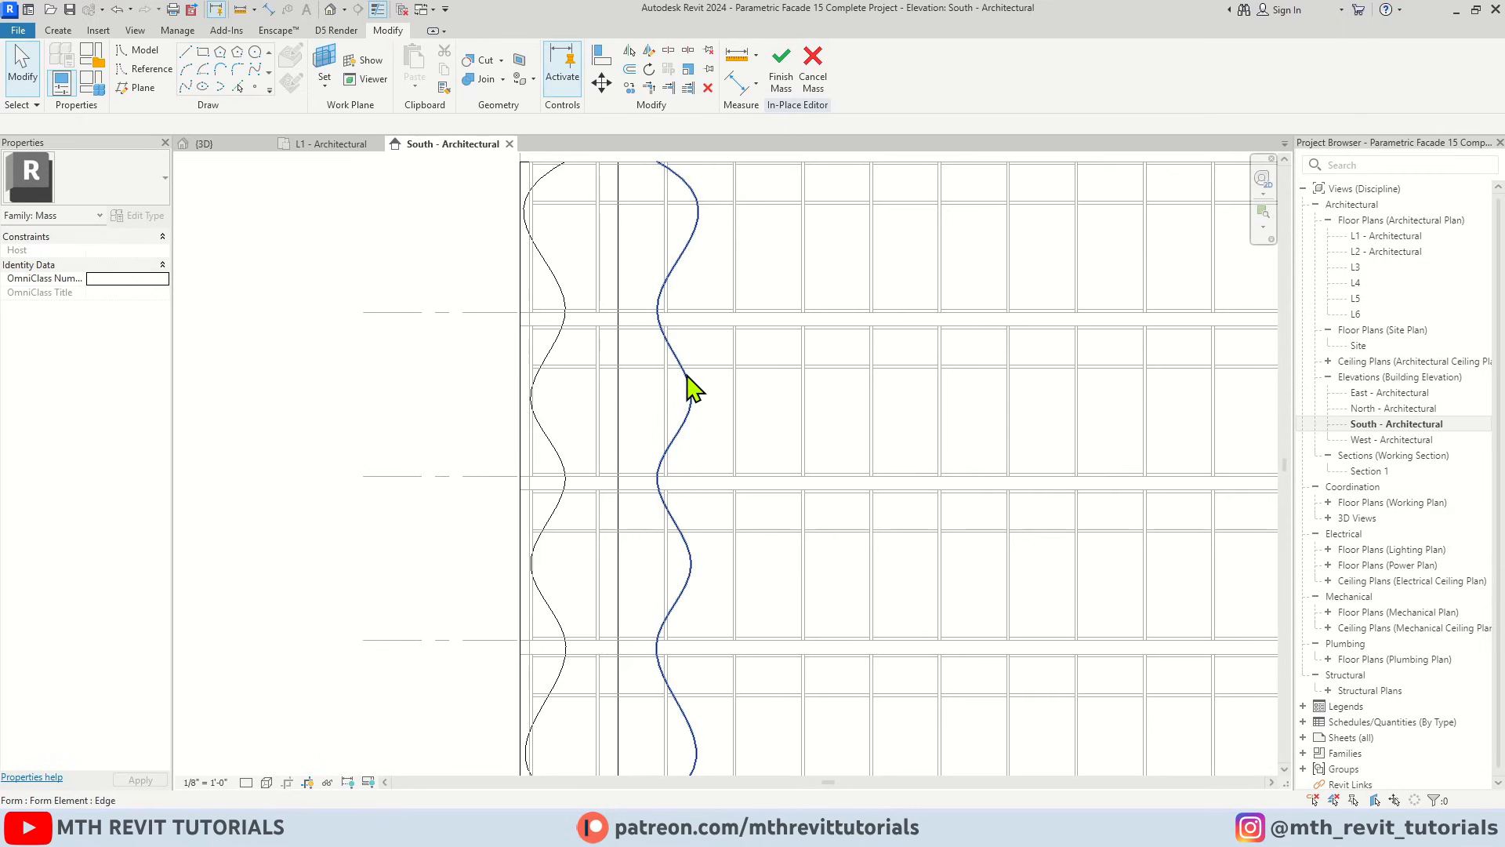
left_click(689, 387)
left_click_drag(694, 484, 704, 481)
left_click(763, 518)
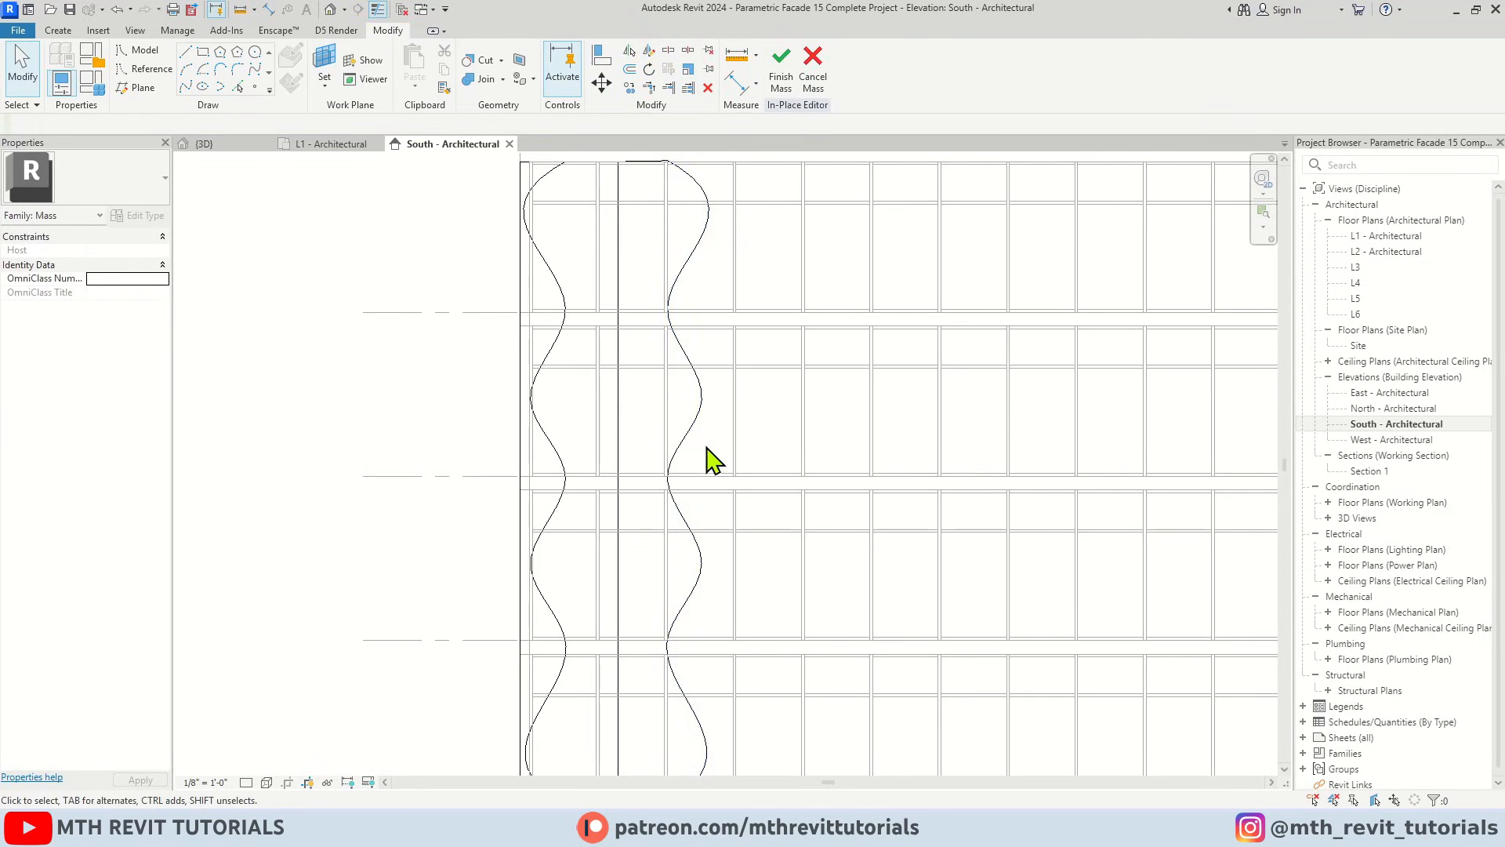
Move the whole second fin form horizontally along the slab edge, closer to the first fin
scroll(706, 445, "down", 3)
mouse_move(641, 243)
left_mouse_down()
mouse_move(739, 403)
mouse_move(867, 716)
mouse_move(847, 708)
left_mouse_up()
scroll(641, 236, "up", 2)
scroll(633, 219, "up", 1)
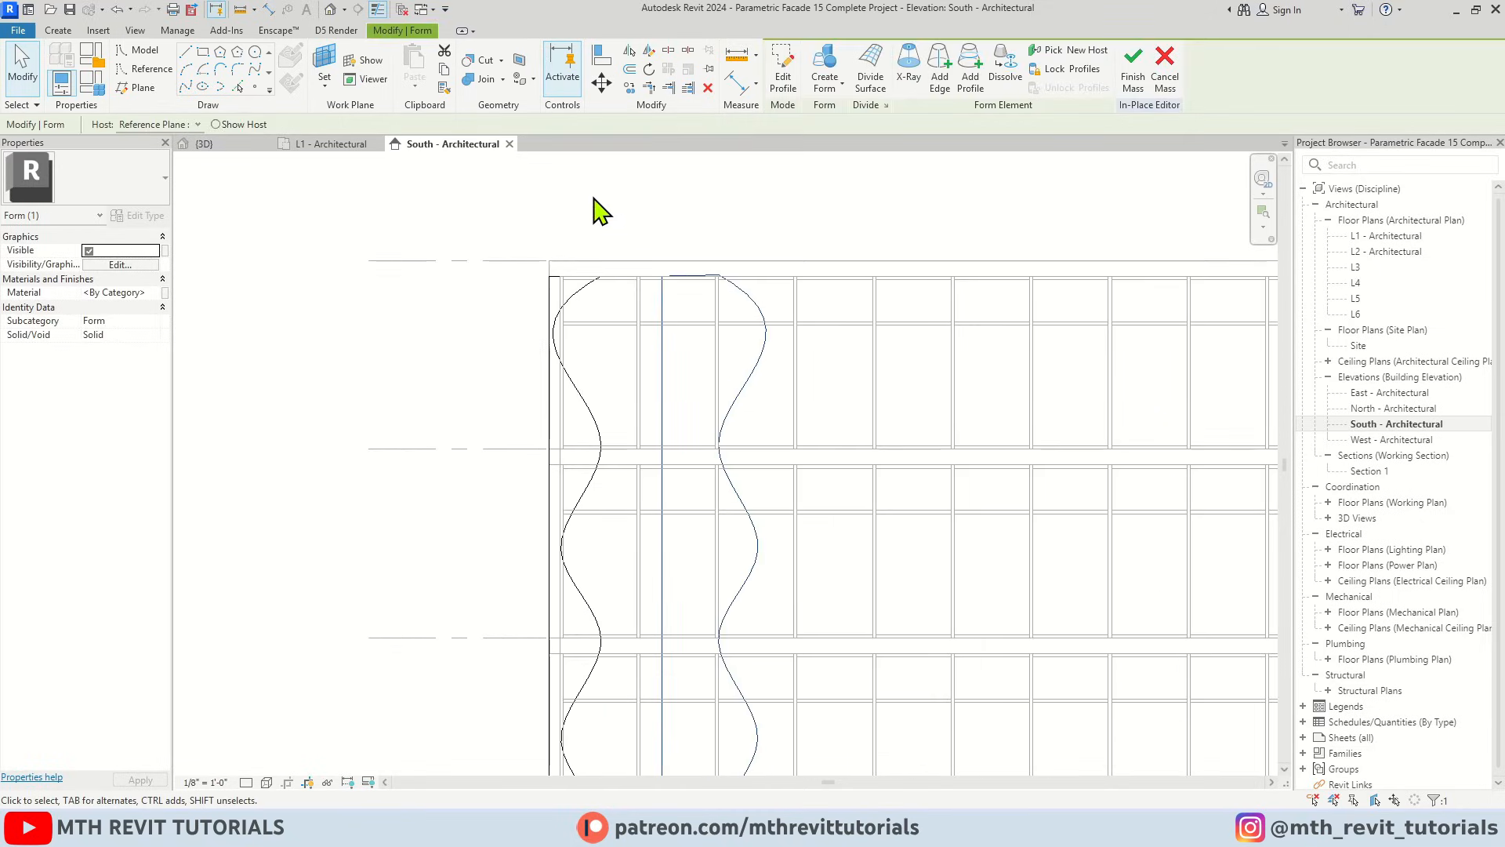
left_click(601, 82)
scroll(694, 302, "up", 2)
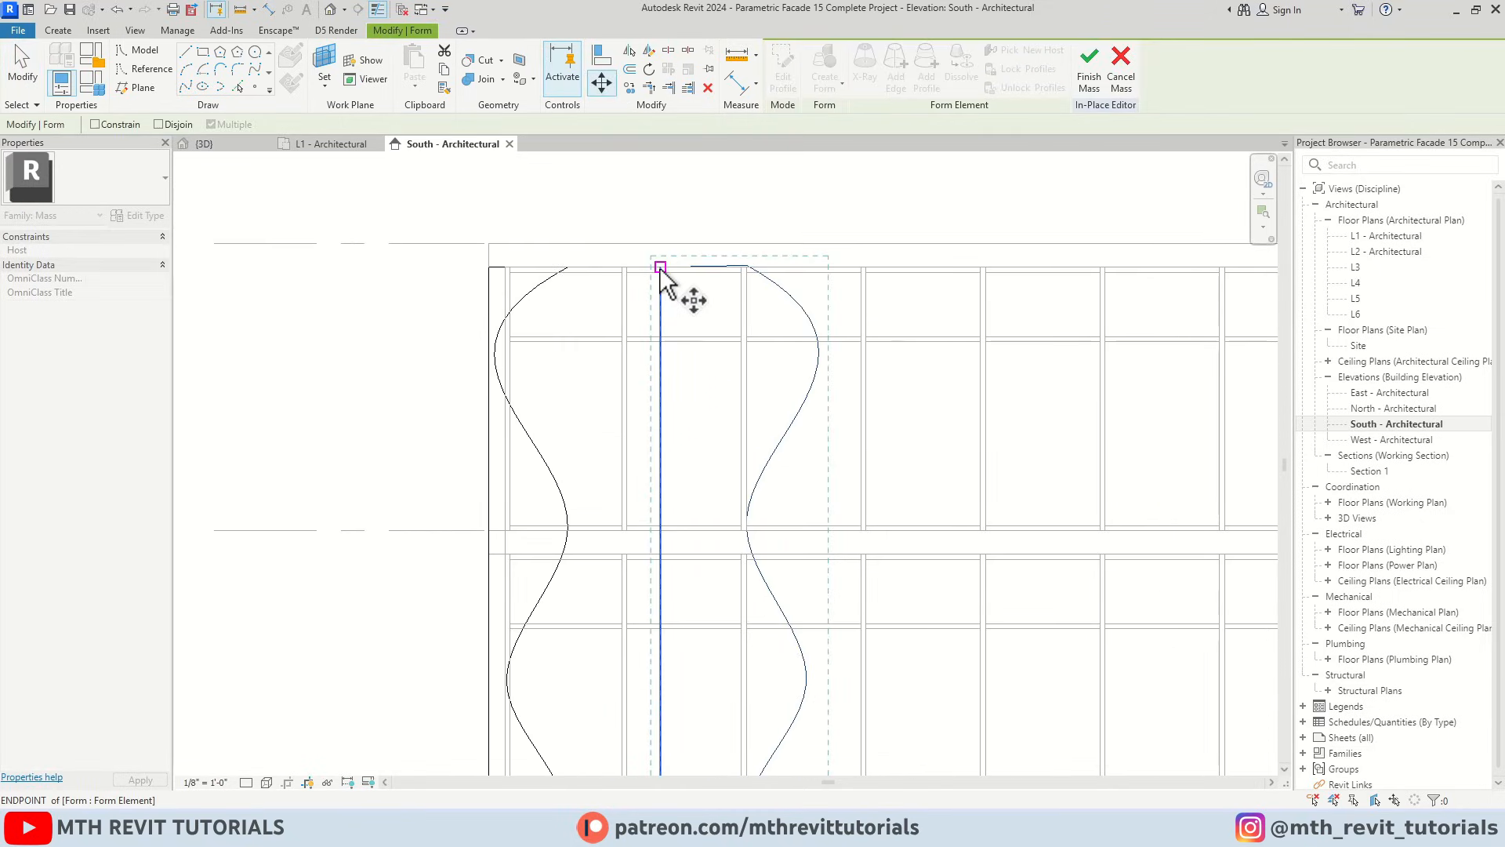
left_click(660, 267)
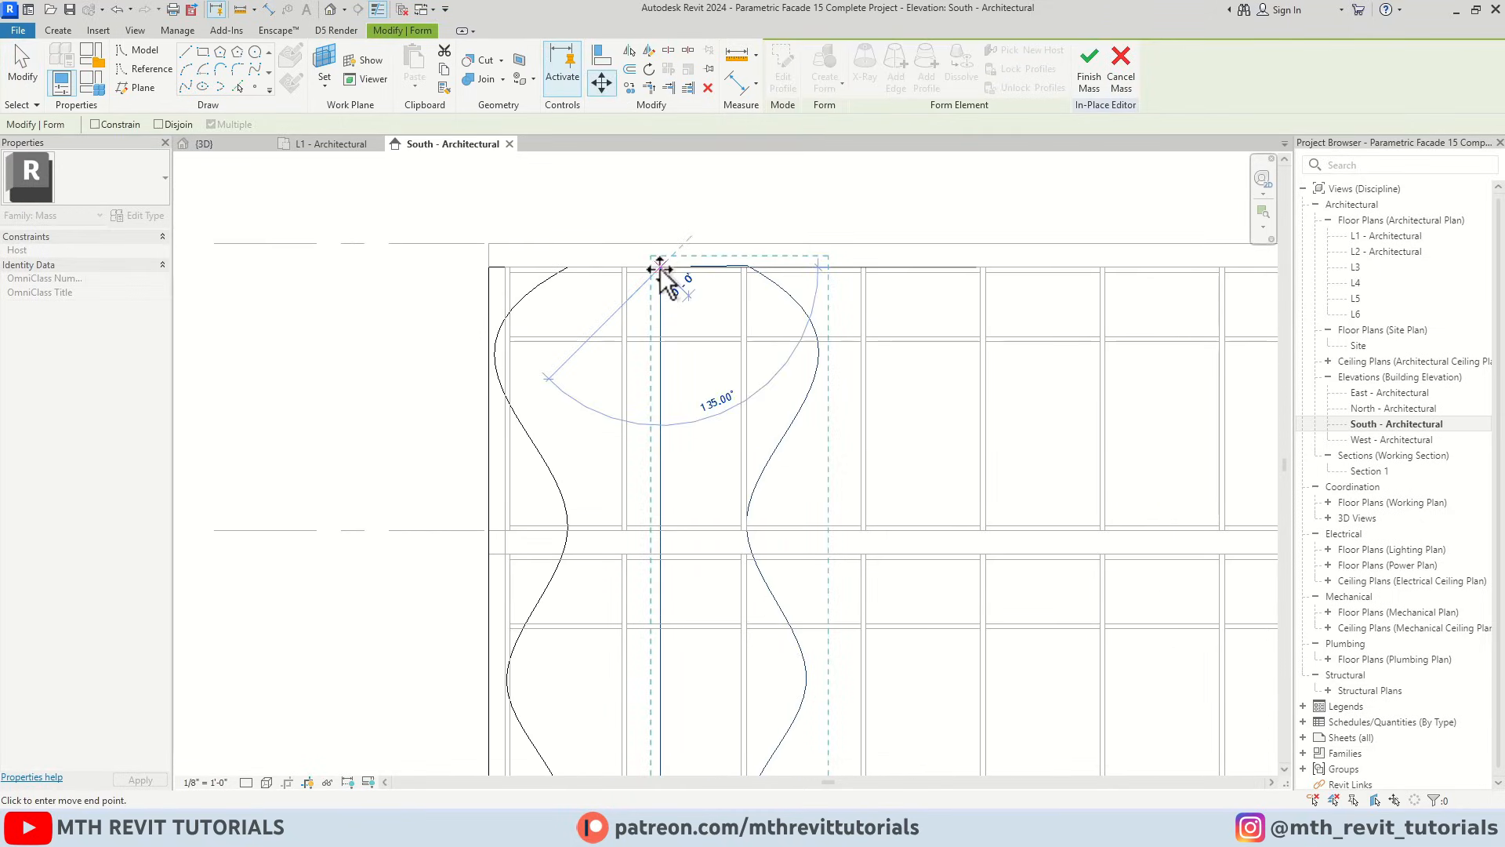
left_click(603, 274)
scroll(622, 297, "down", 4)
key("Escape")
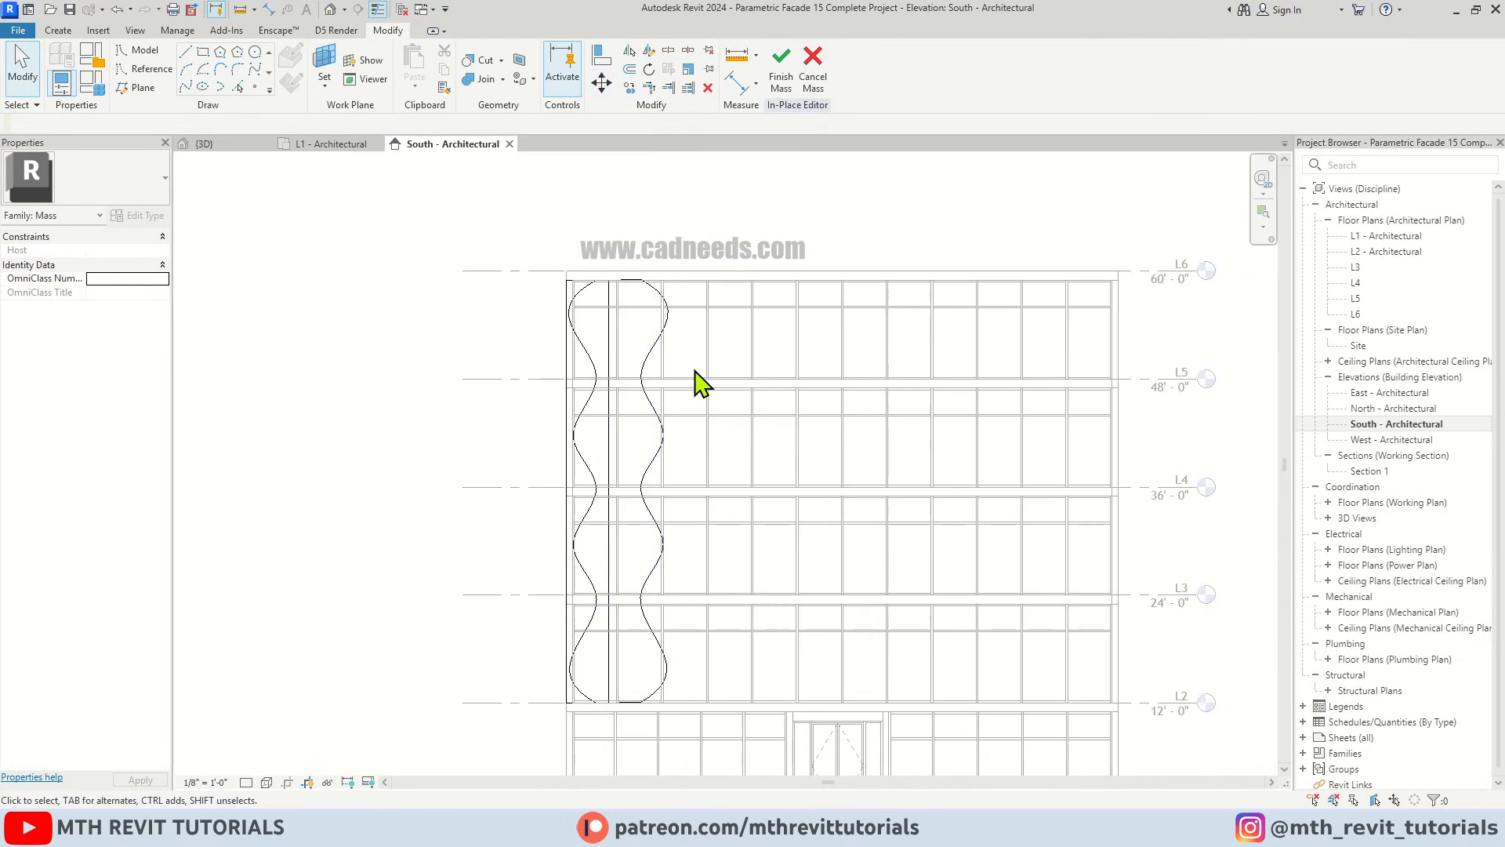
Inspect both fins from the front corner in the 3D view and finish the in-place mass, dismissing the warning
left_click(236, 145)
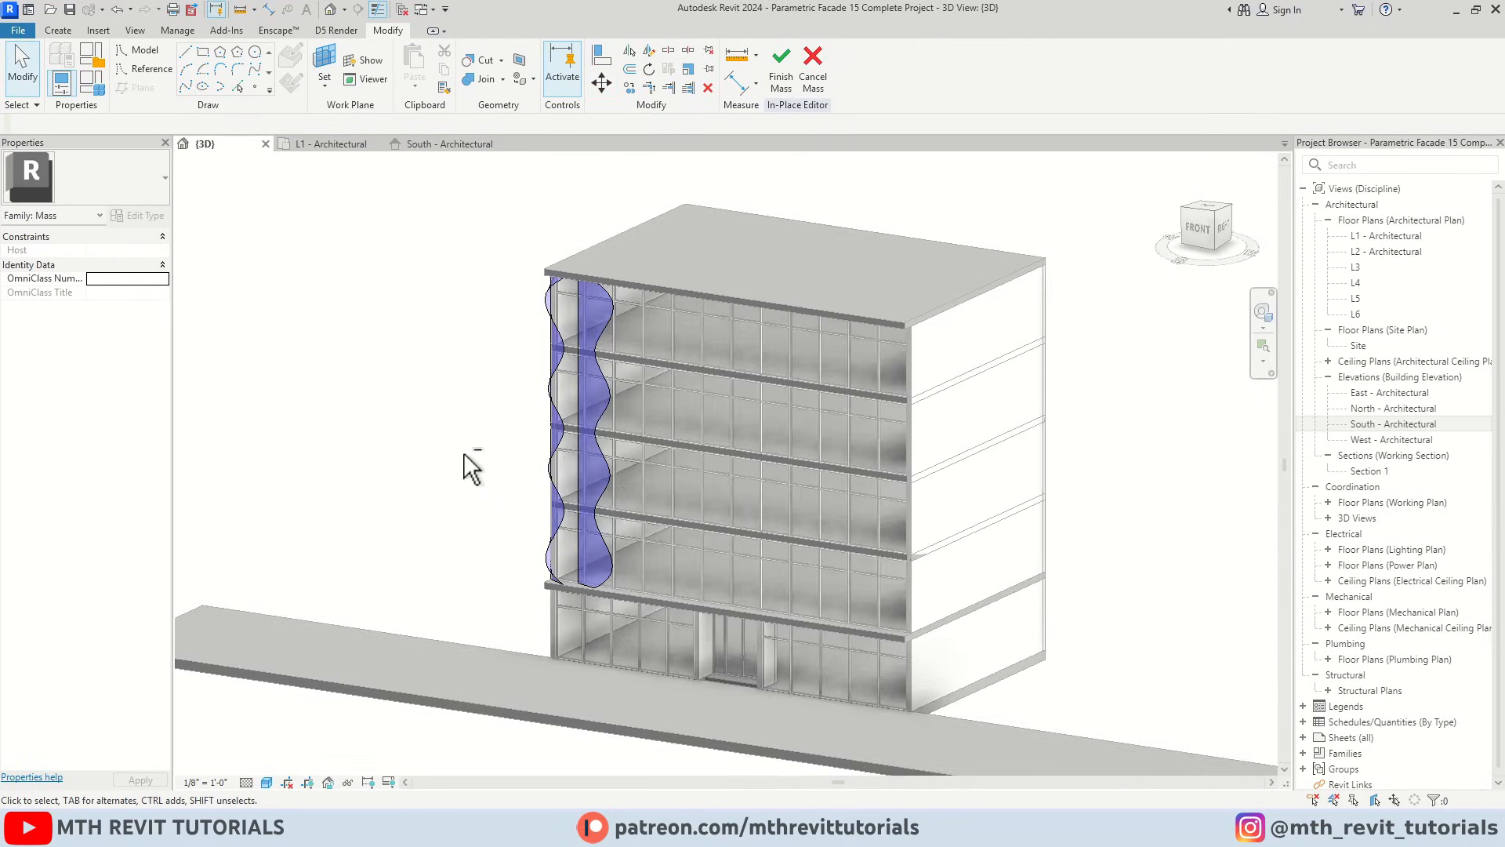
middle_click_drag(470, 463, 619, 468, "shift")
scroll(593, 409, "up", 4)
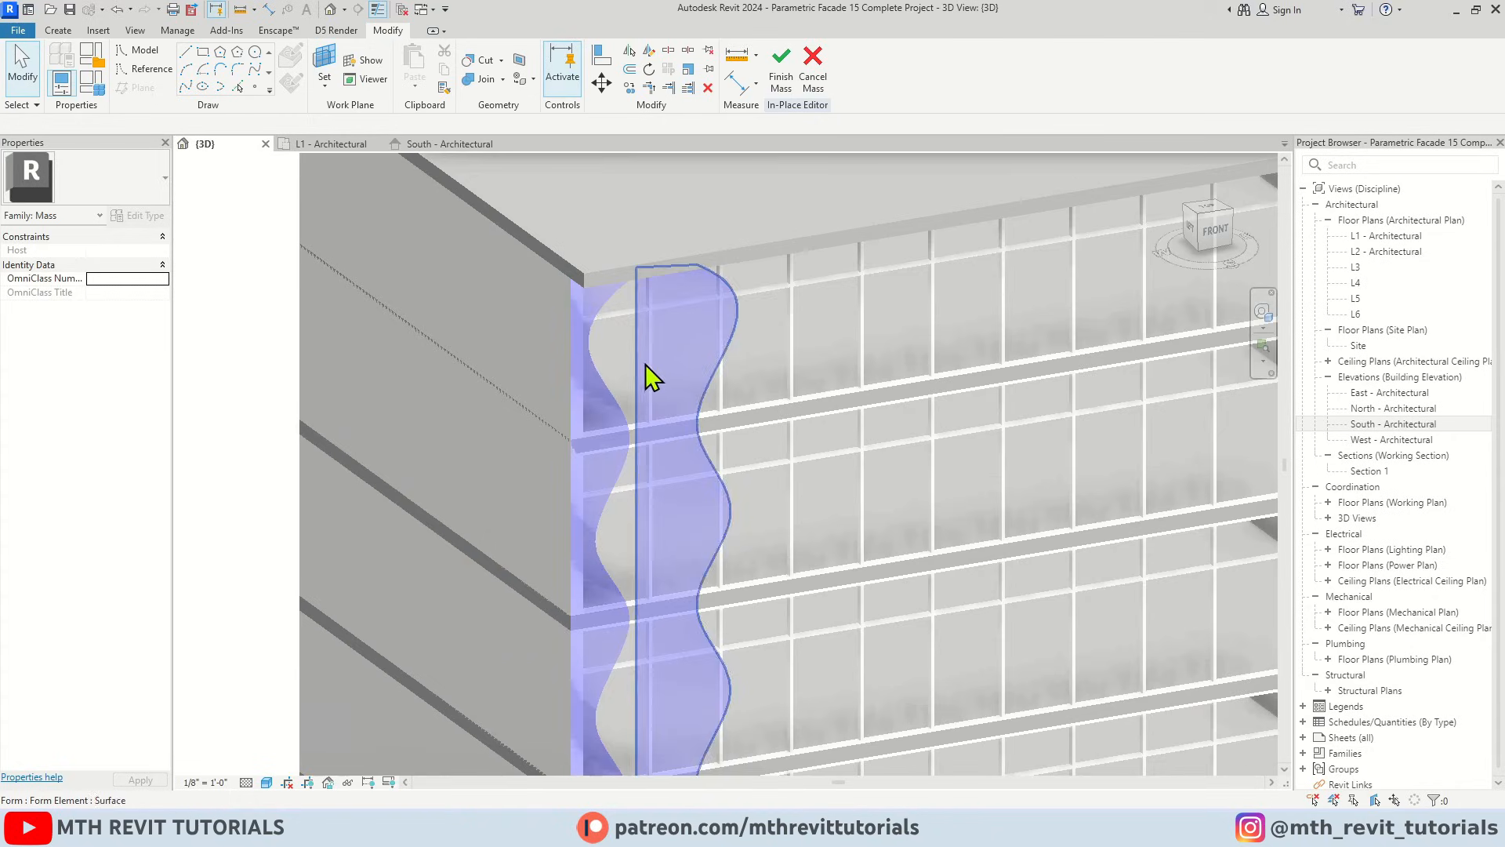
scroll(602, 302, "down", 2)
scroll(596, 442, "up", 1)
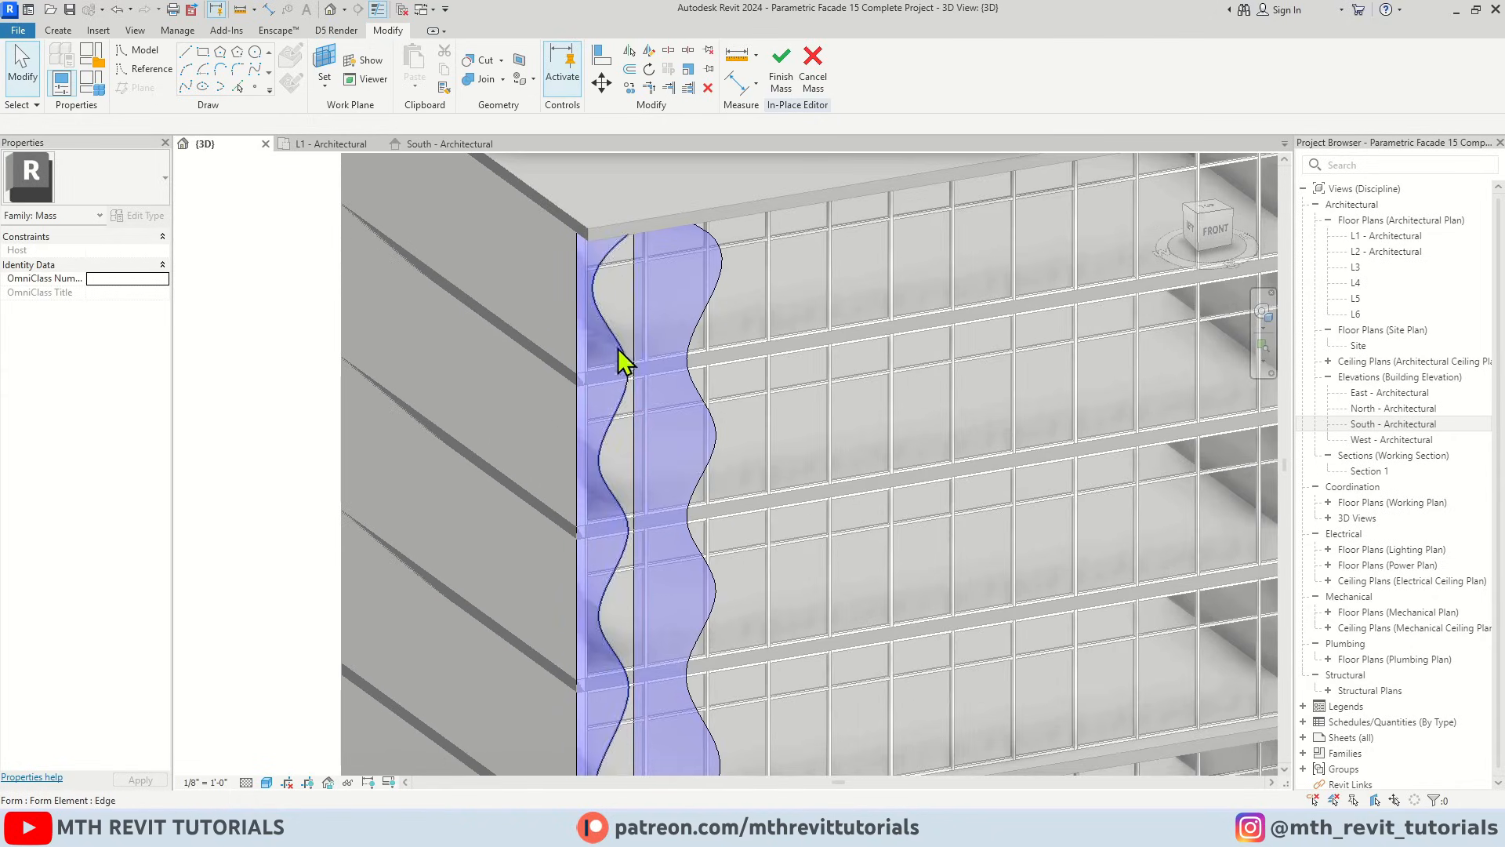
scroll(656, 346, "down", 2)
scroll(657, 349, "up", 4)
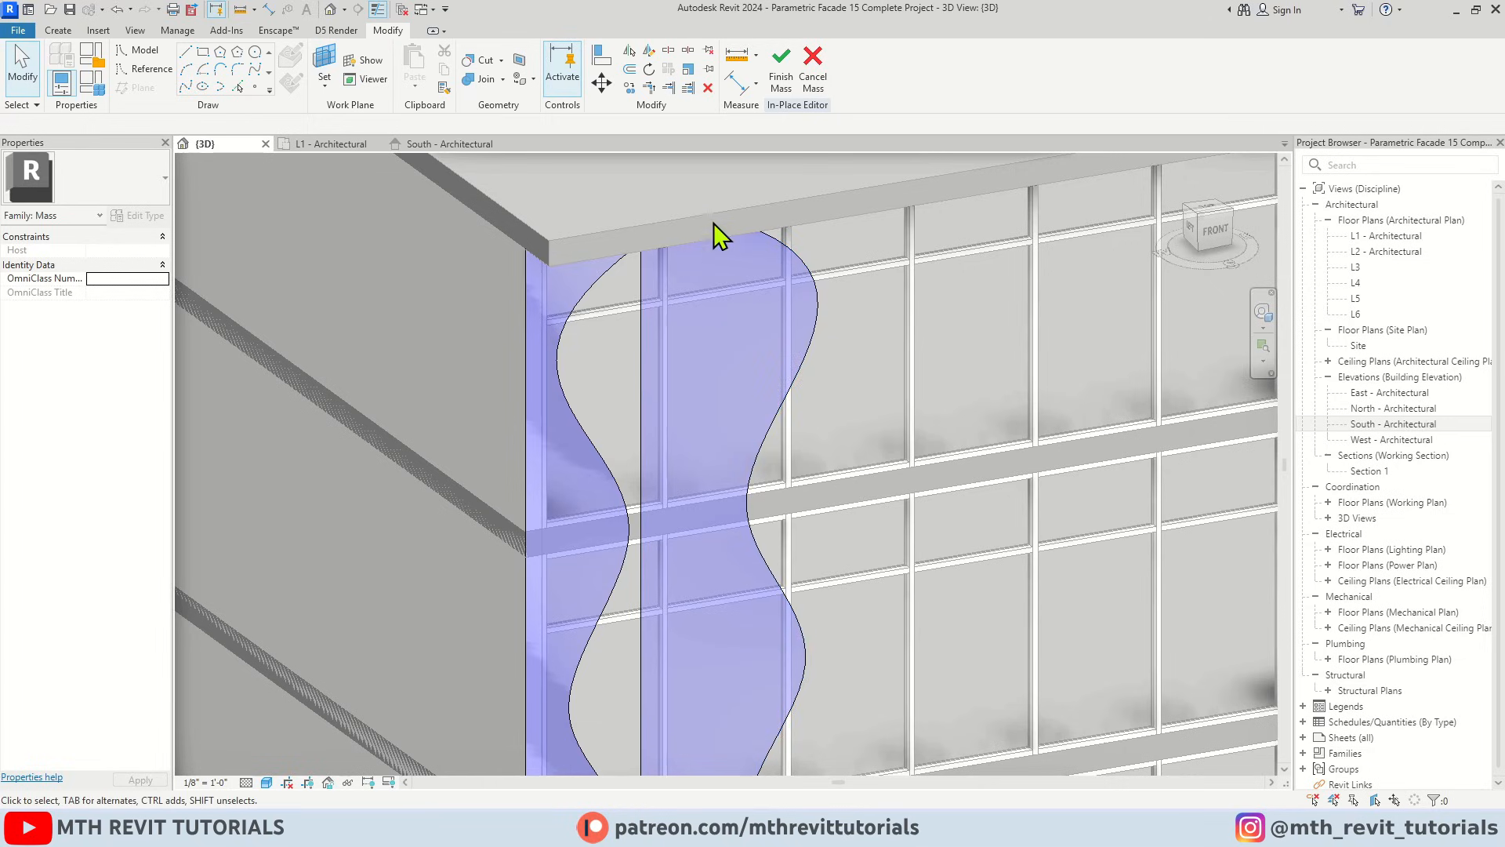
left_click(782, 85)
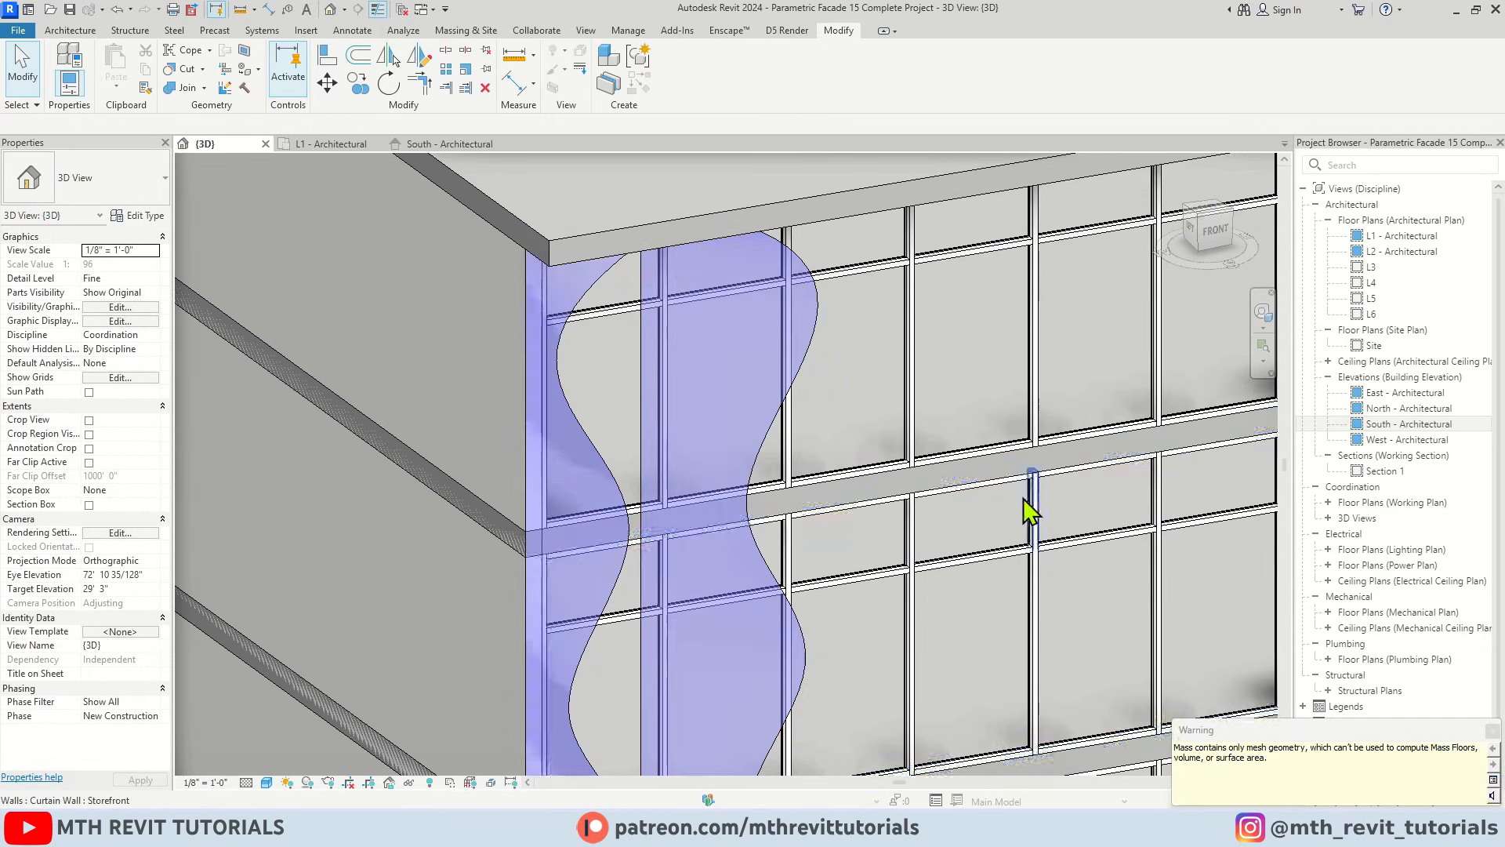
left_click(1491, 732)
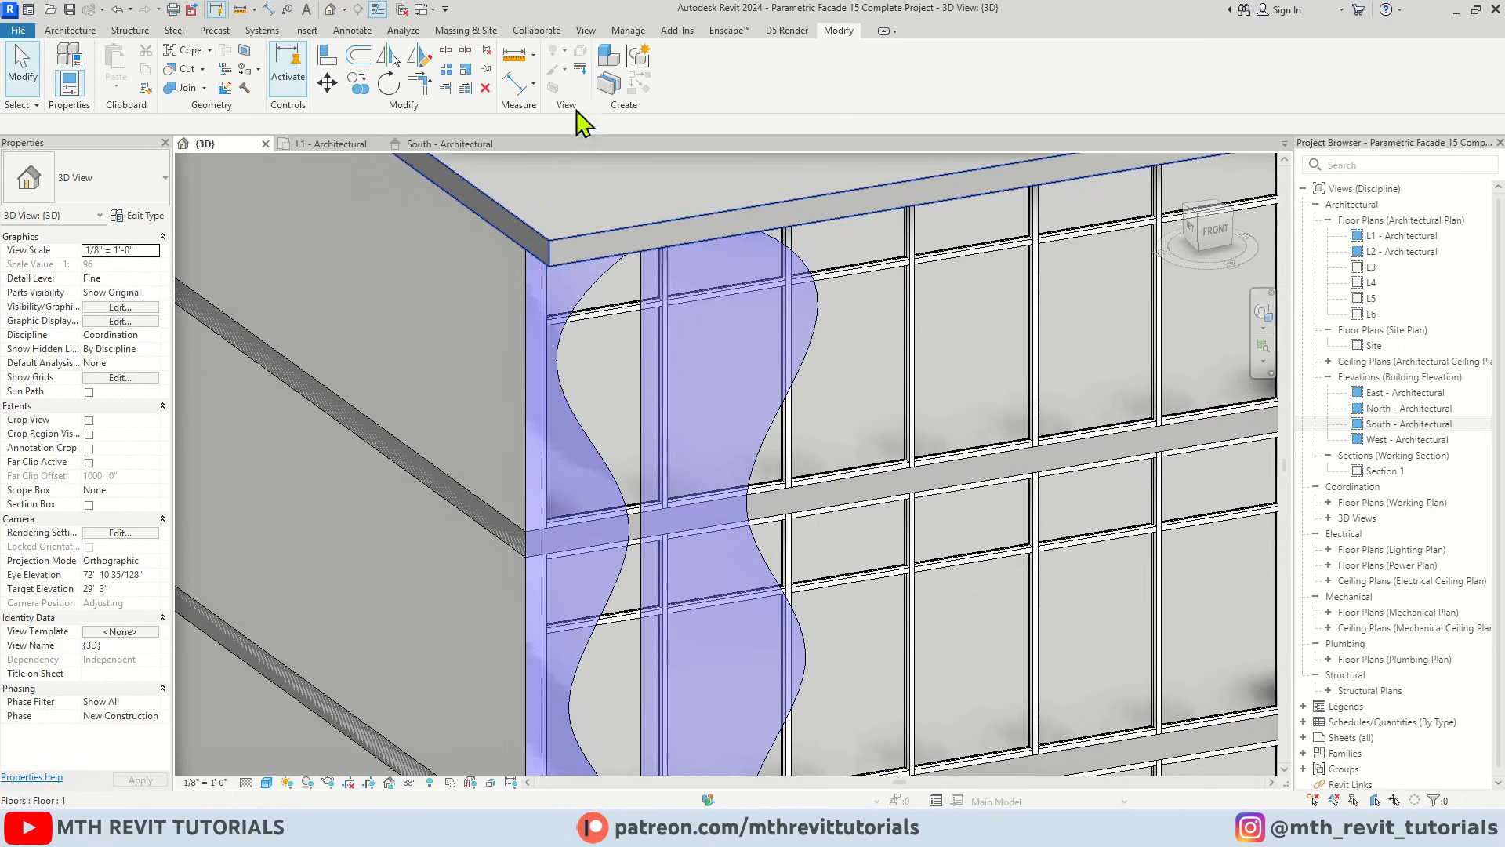
Create Generic - 4" walls by face on both wavy mass forms
left_click(70, 31)
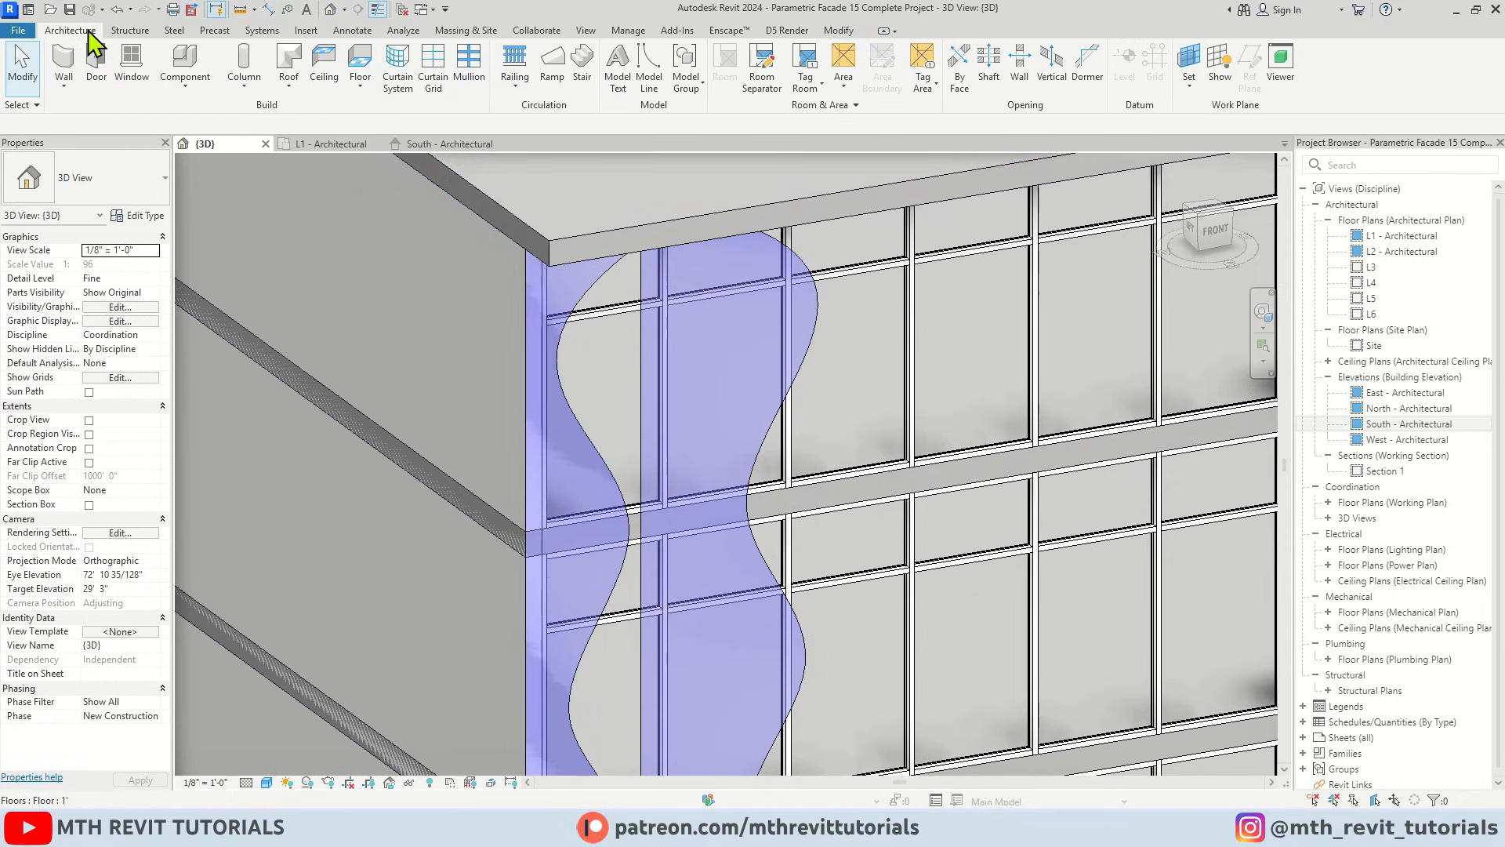
left_click(68, 93)
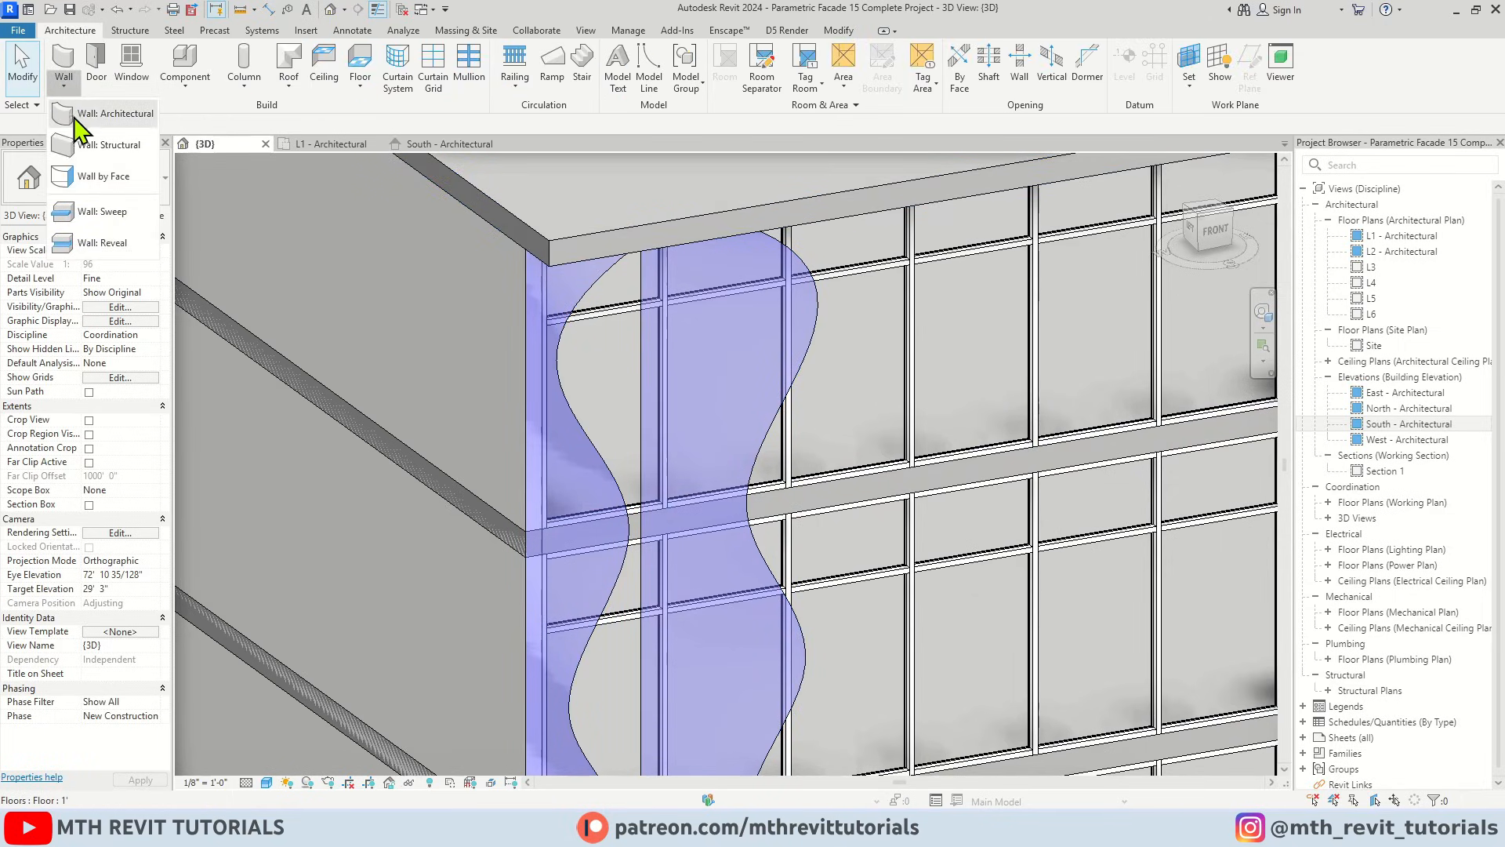
left_click(119, 176)
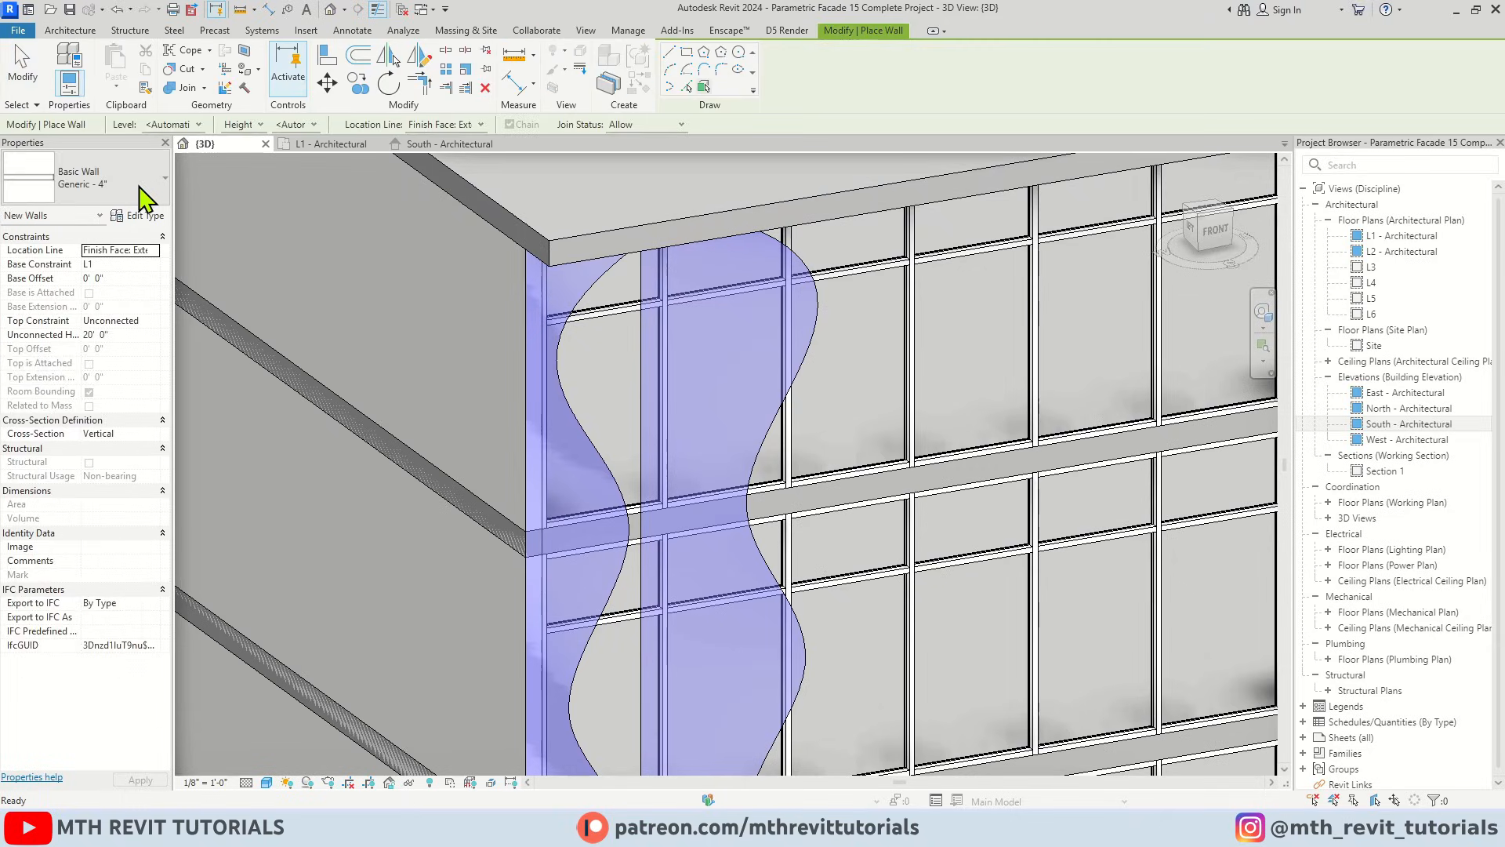
left_click(149, 192)
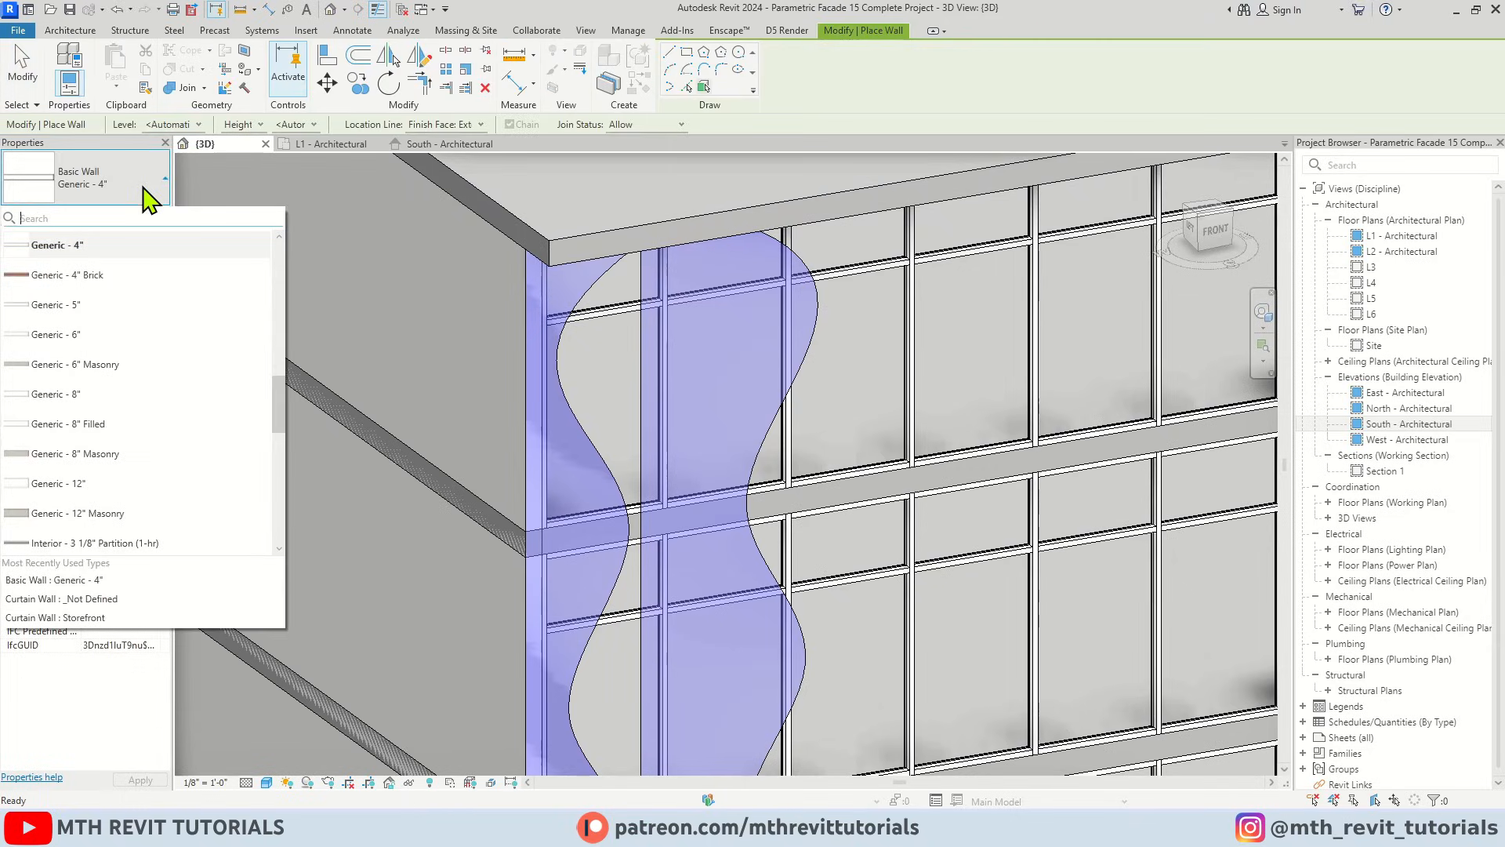
left_click(73, 251)
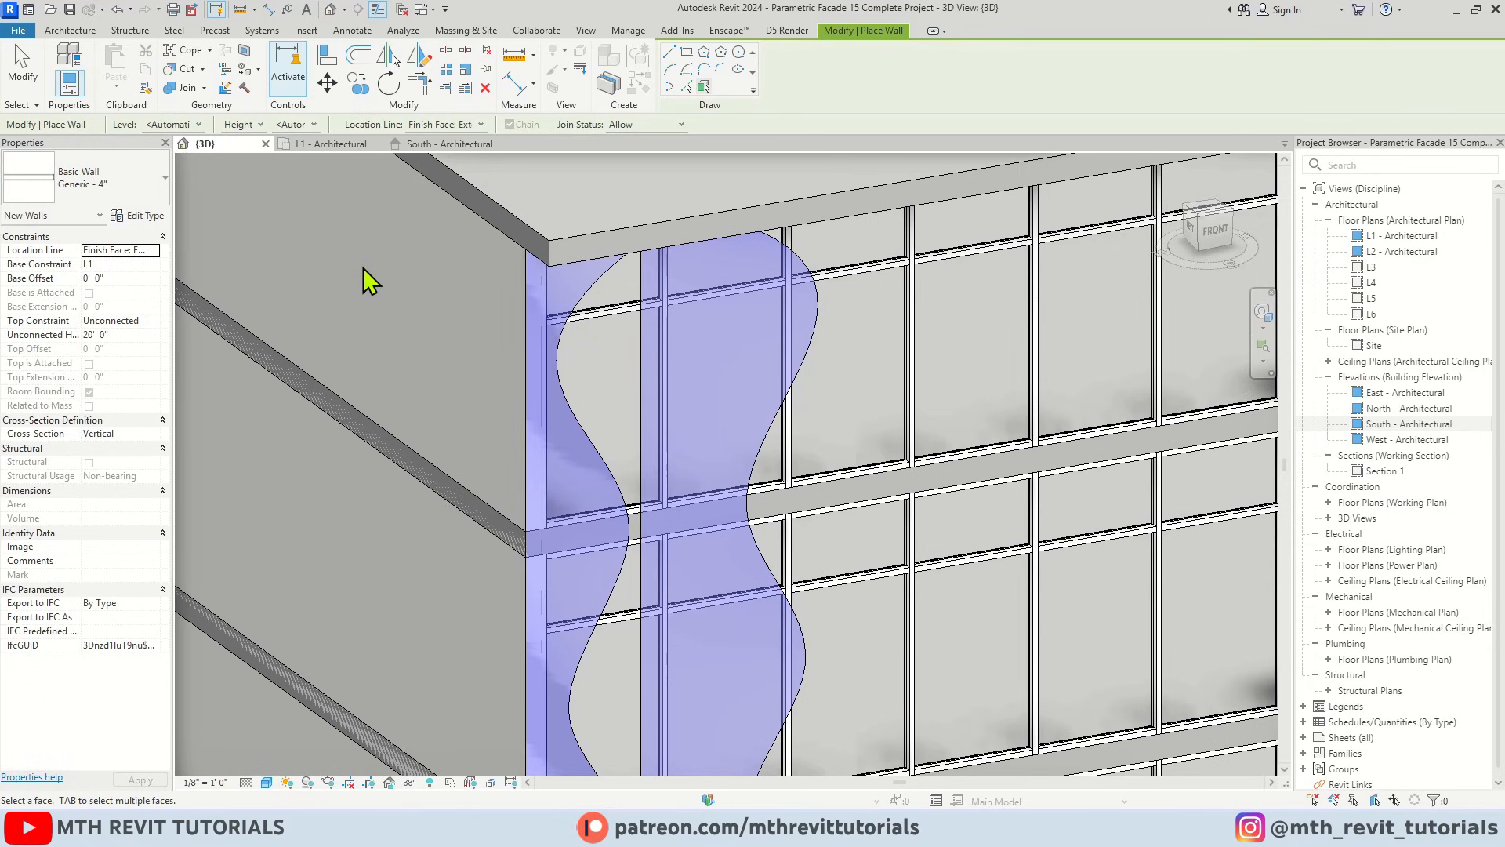
left_click(580, 298)
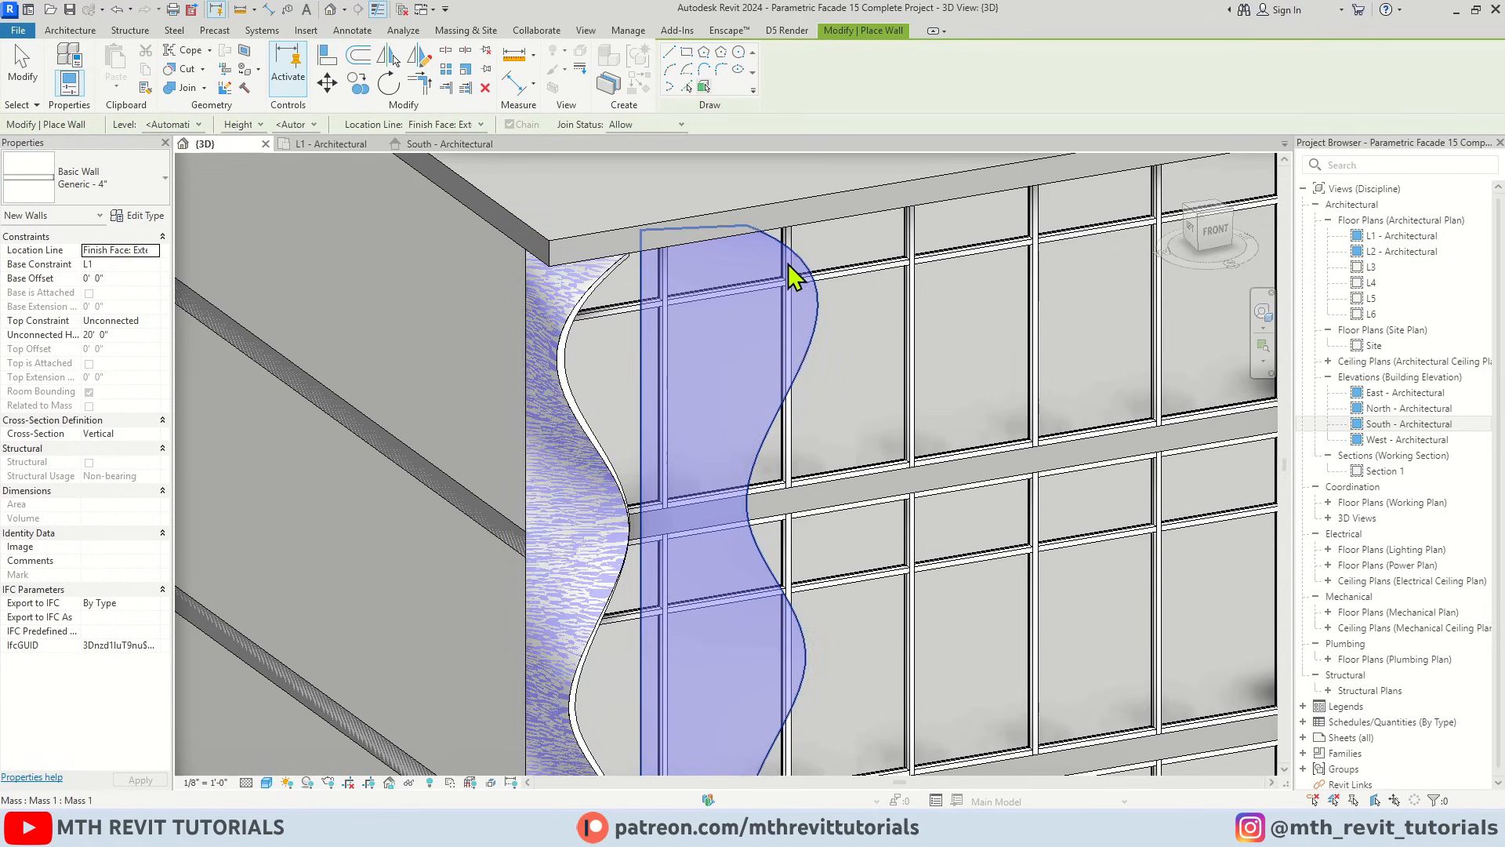
left_click(793, 275)
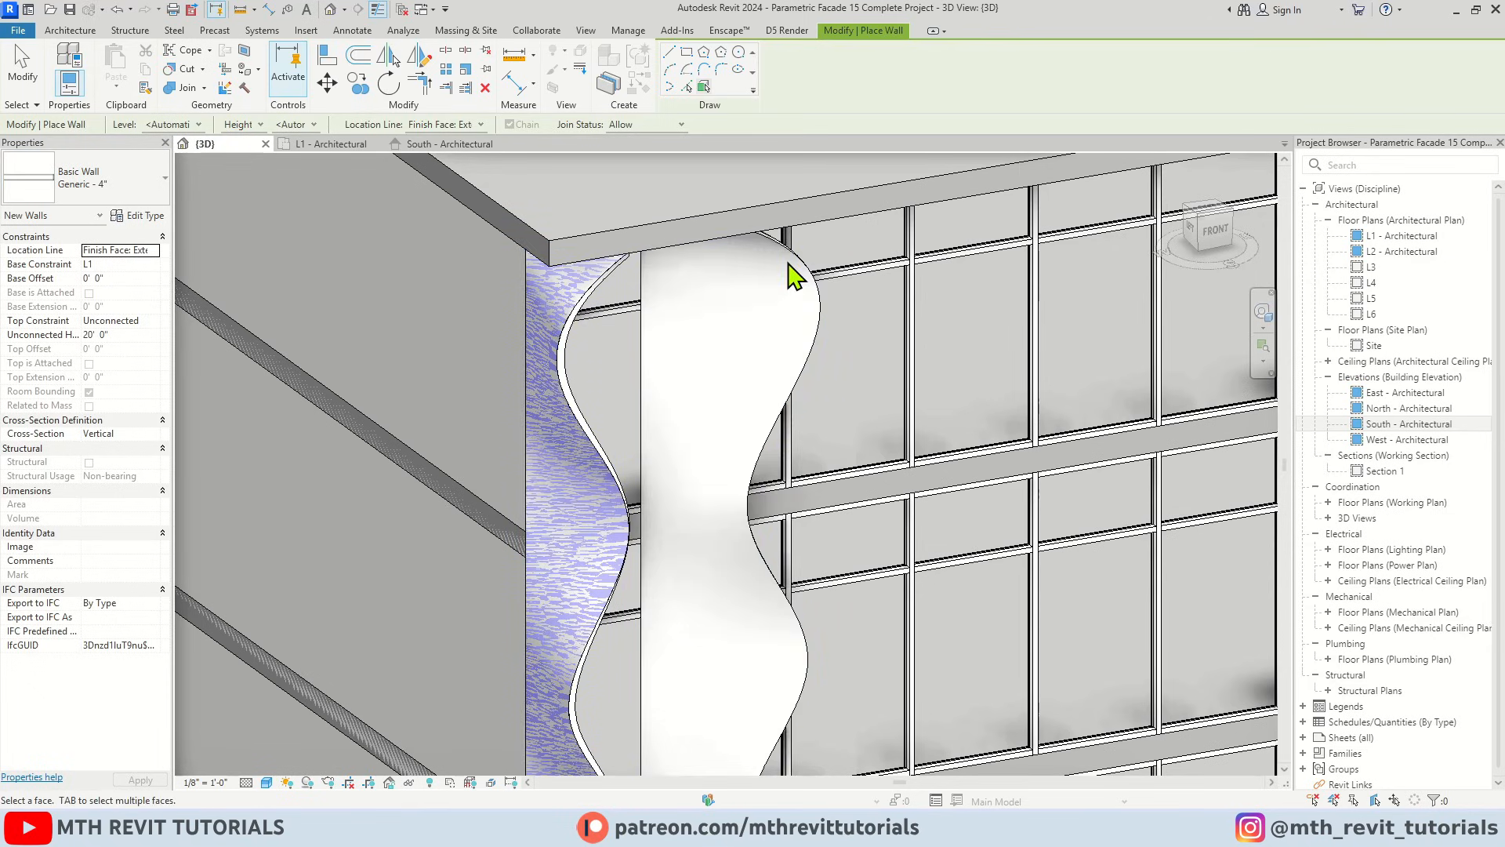
key("Escape")
key("Escape")
Hide the mass forms by switching the mass display to Show Mass by View Settings
scroll(697, 480, "down", 3)
scroll(727, 286, "up", 3)
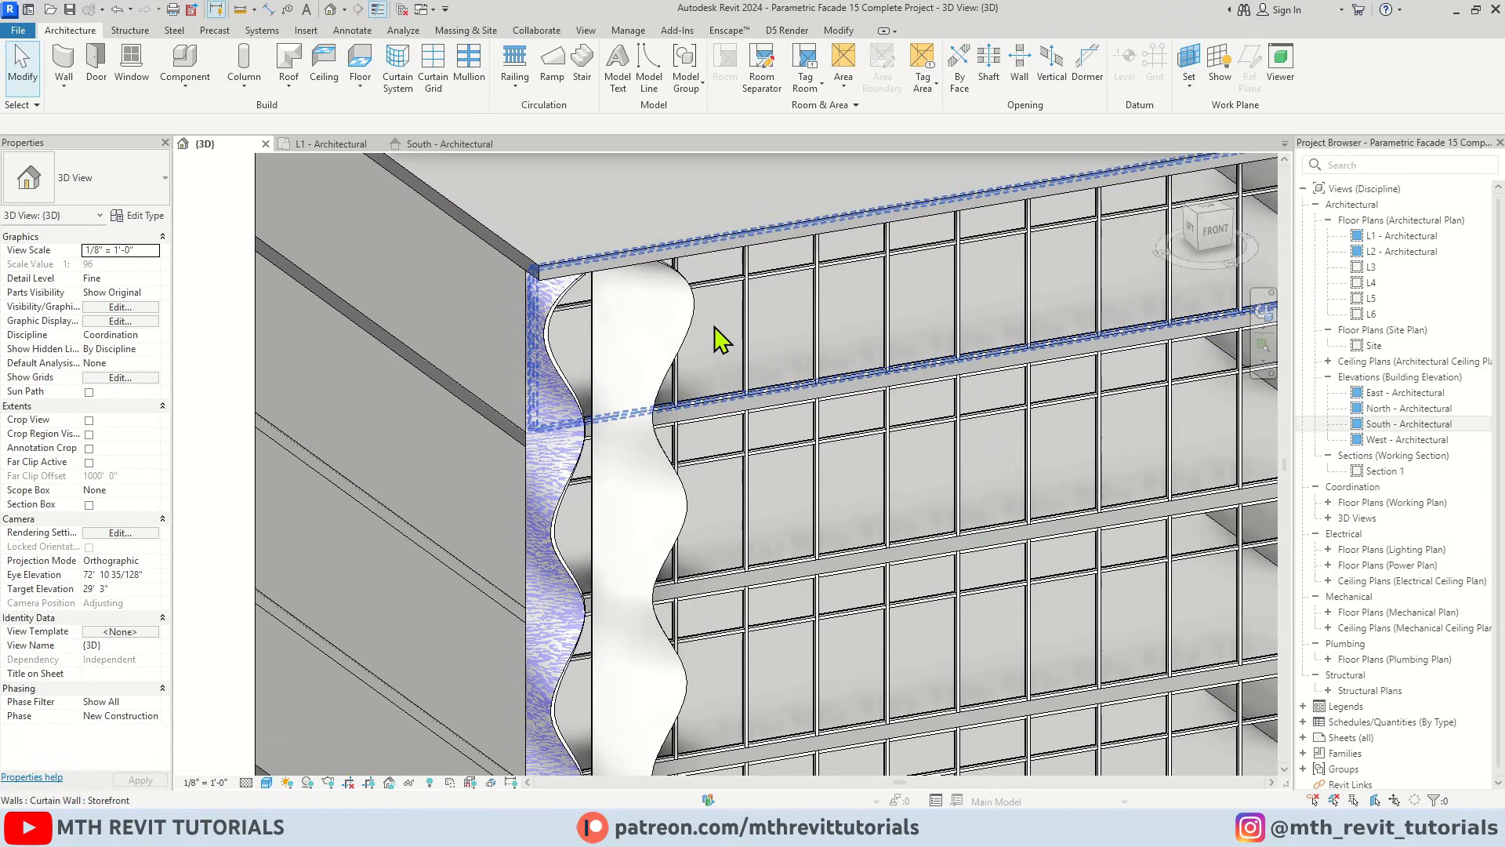
middle_click_drag(713, 326, 705, 282, "shift")
scroll(651, 353, "up", 3)
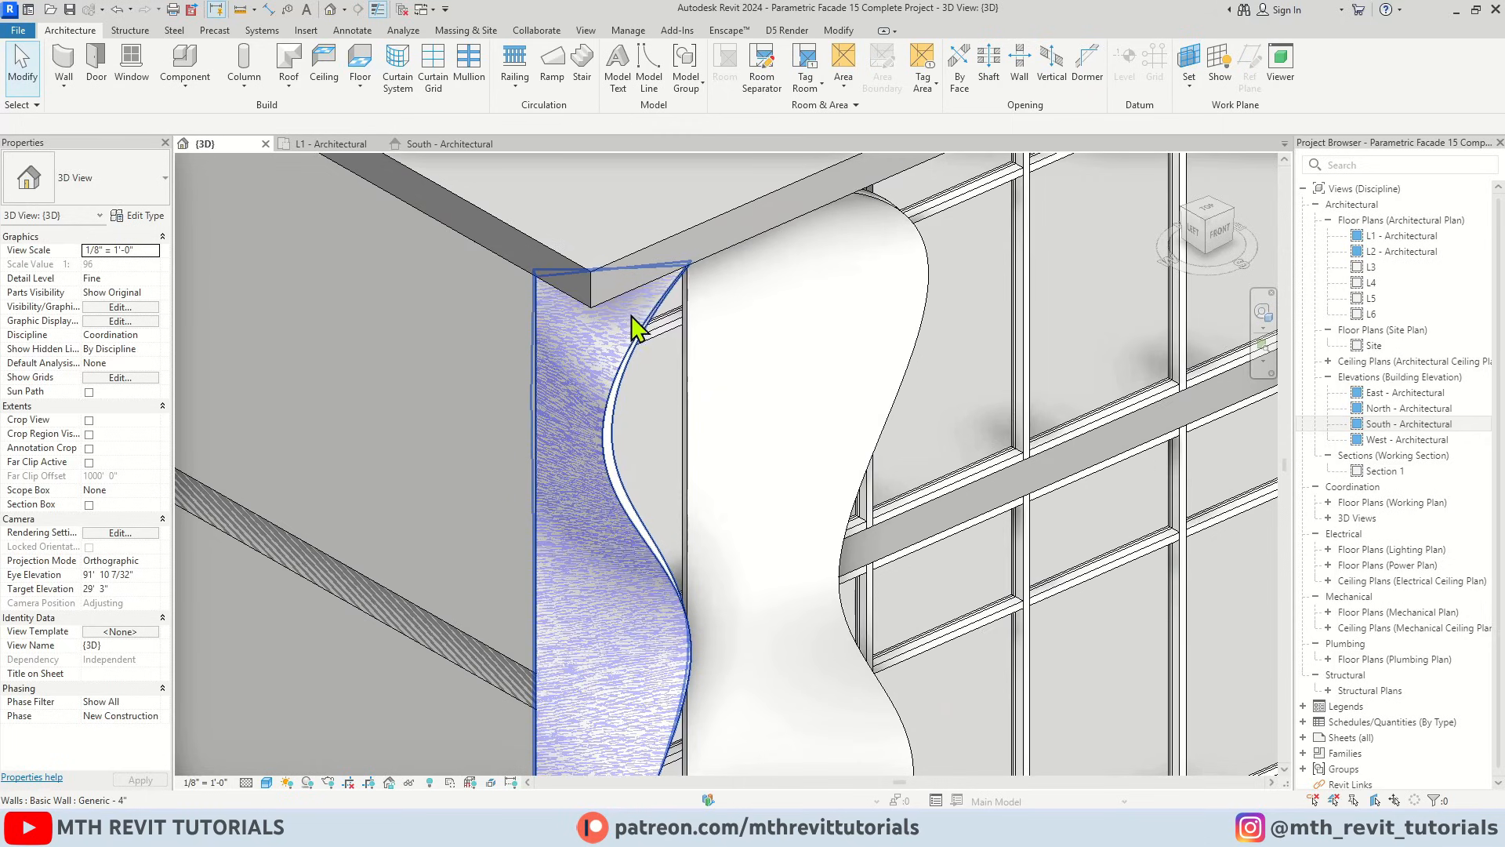
left_click(467, 31)
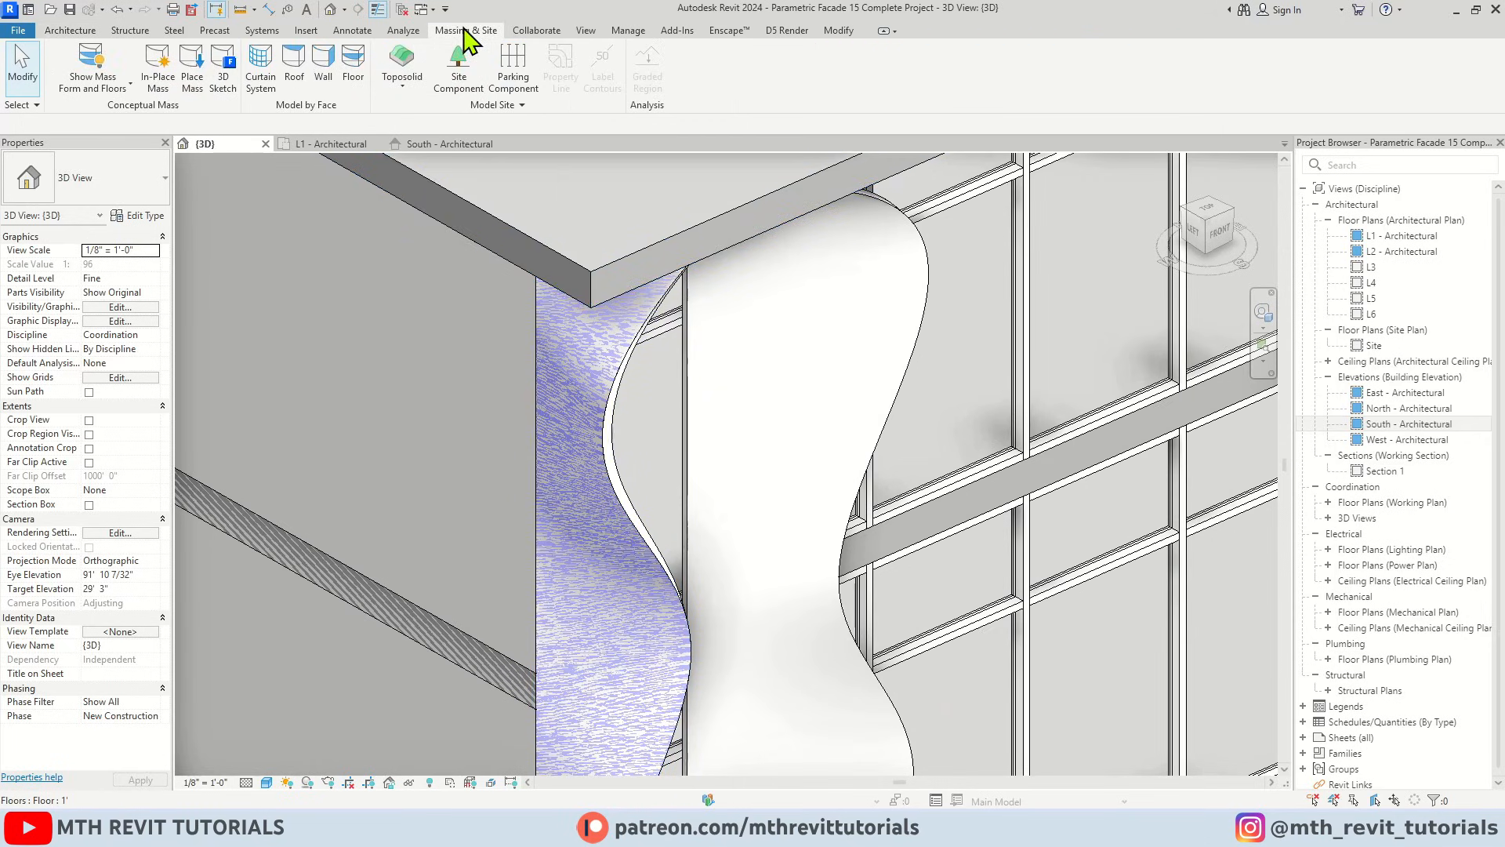
left_click(112, 66)
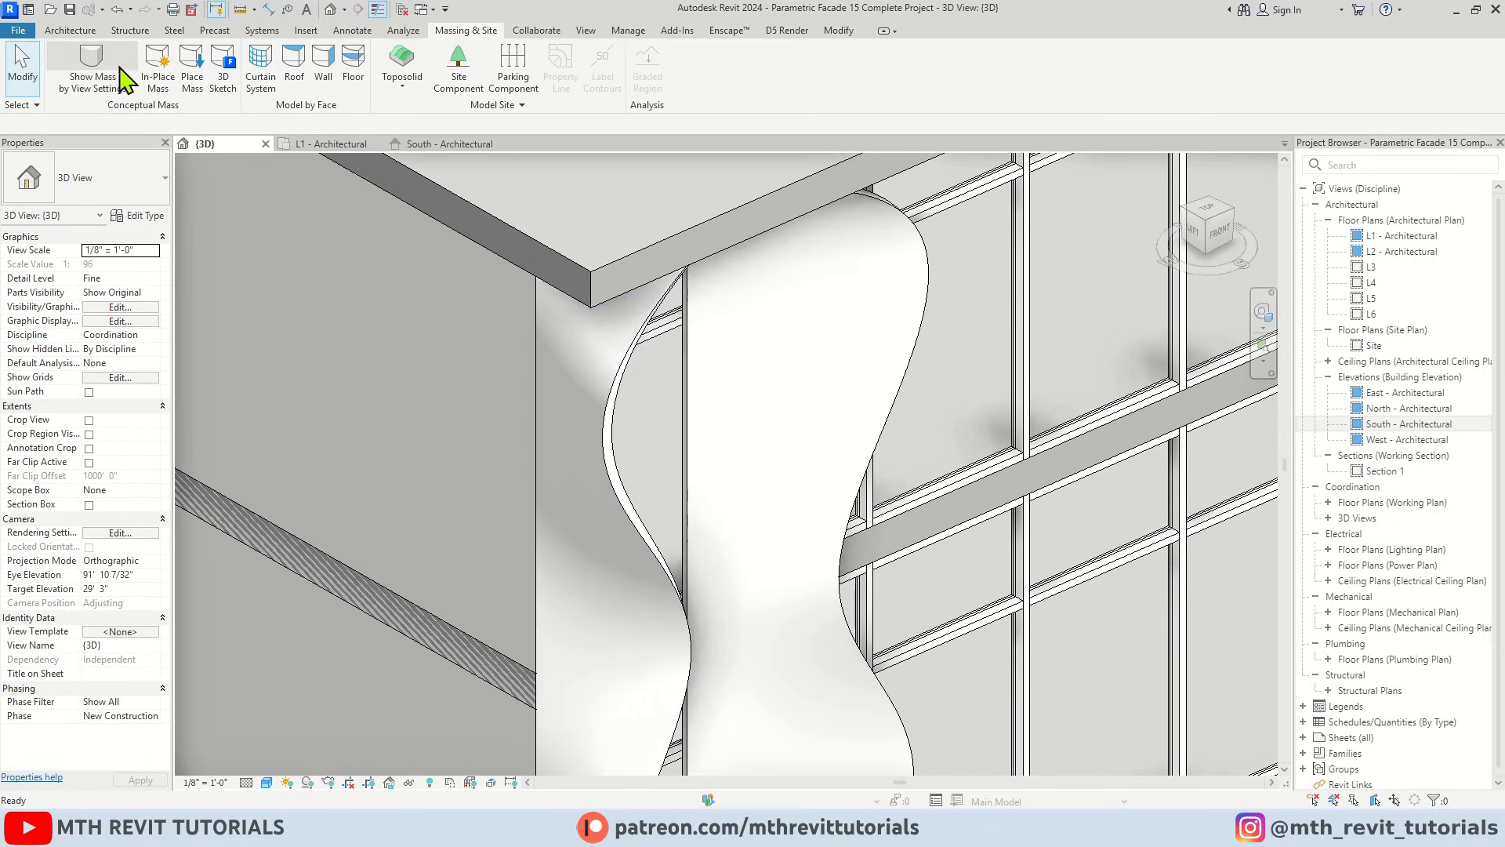
Open the South elevation and set its visual style to Hidden Line
scroll(621, 249, "down", 3)
scroll(617, 271, "down", 3)
scroll(632, 380, "up", 3)
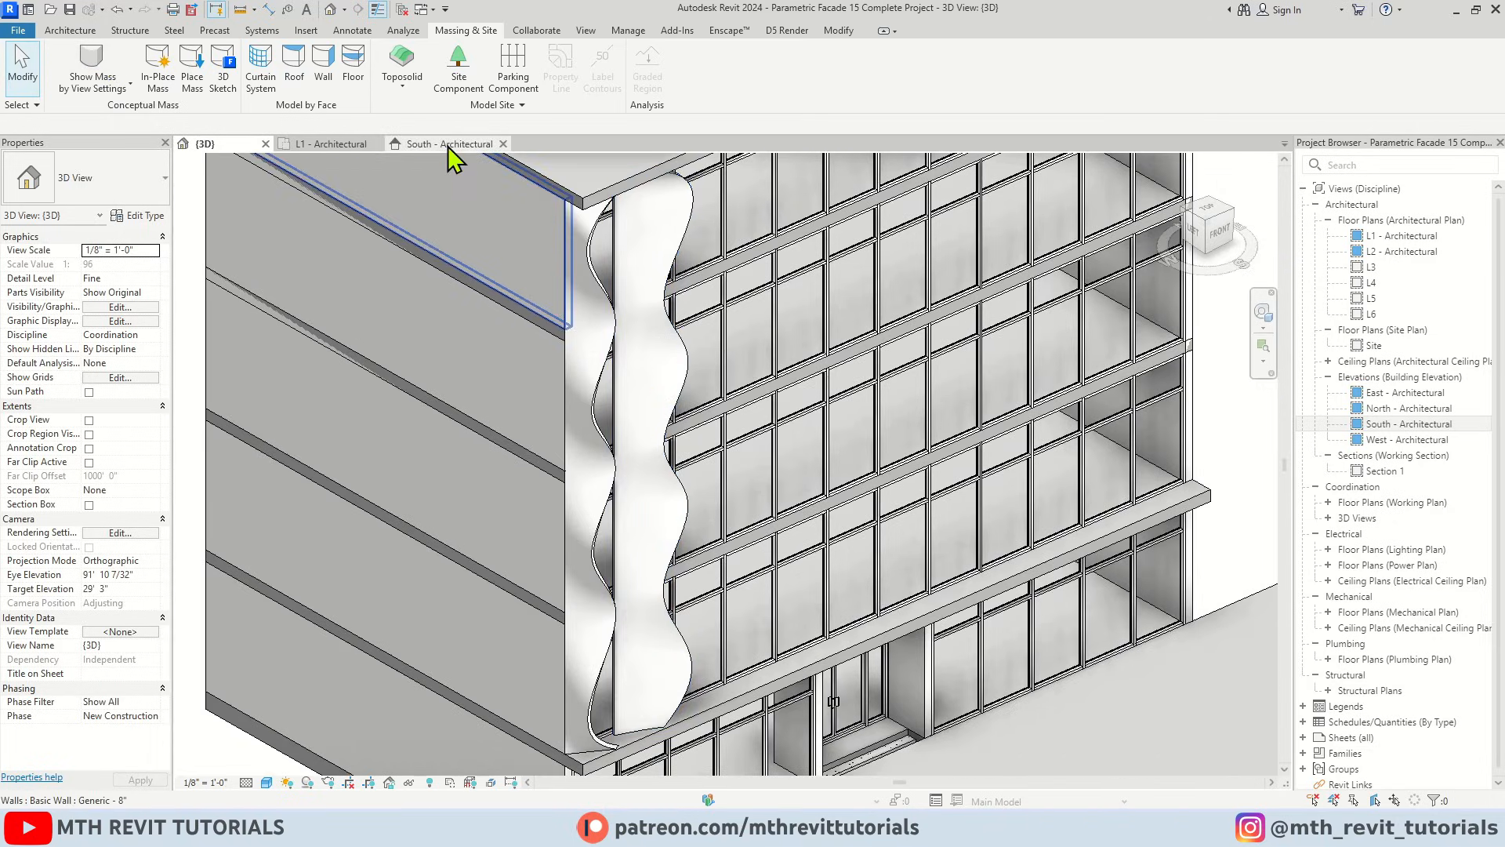
left_click(448, 145)
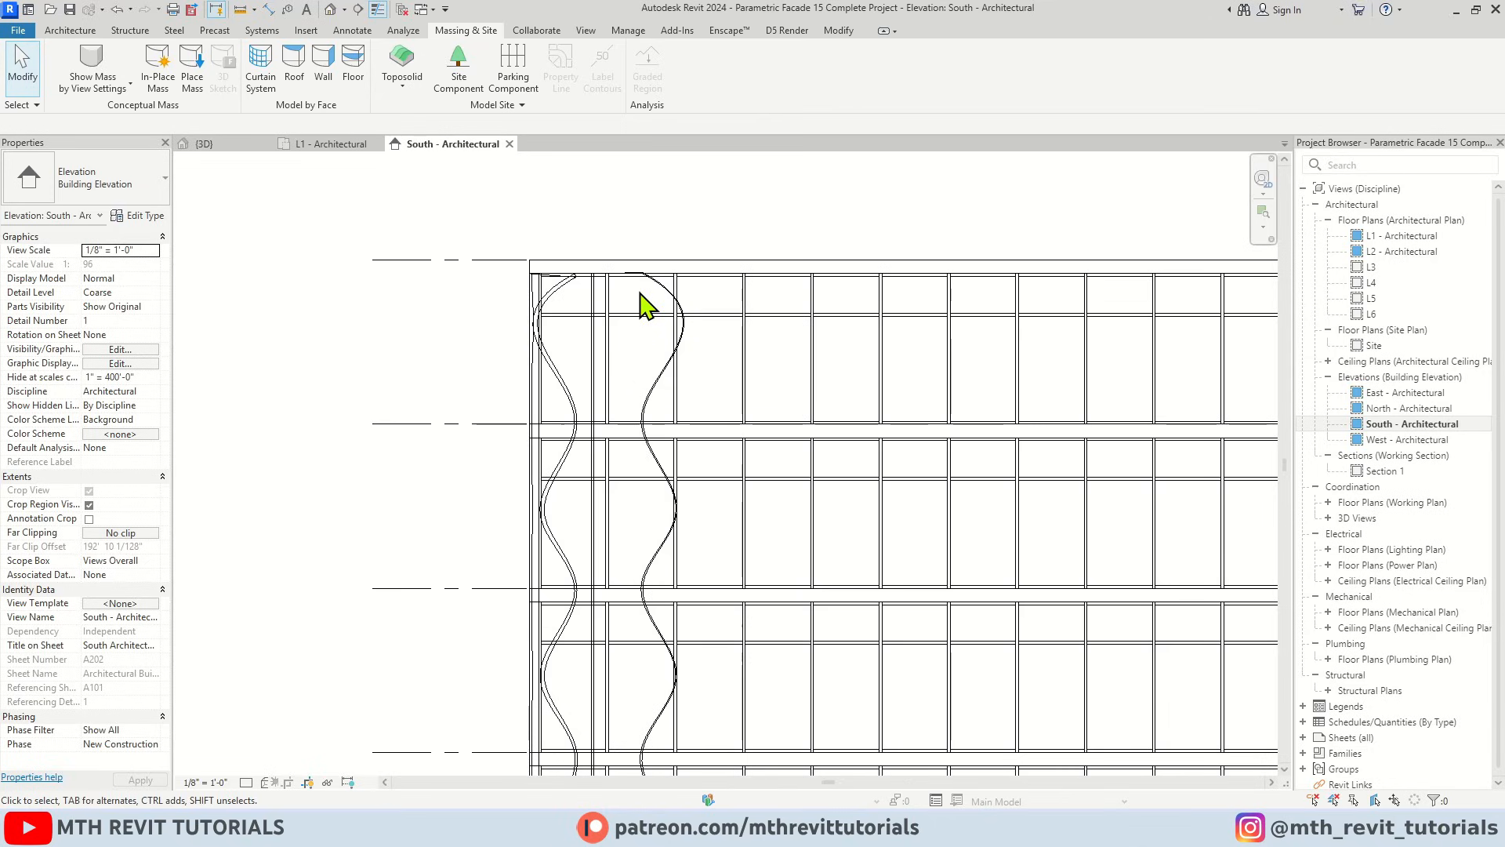
key("h")
key("l")
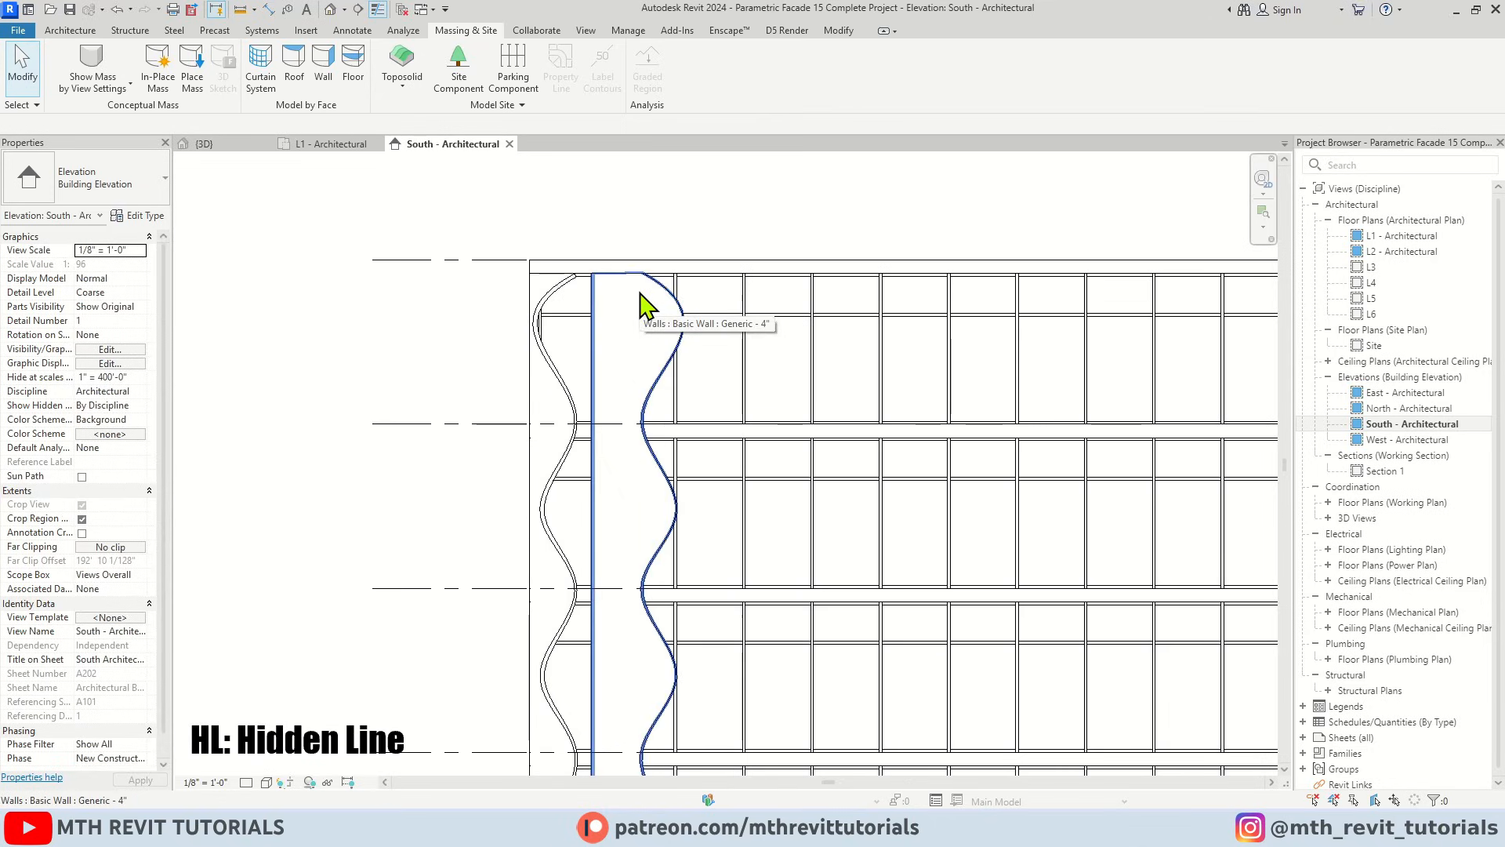
Copy both wavy fin walls about 12'-6" along the top slab edge, with multiple copies enabled
scroll(641, 304, "up", 2)
left_click(638, 304)
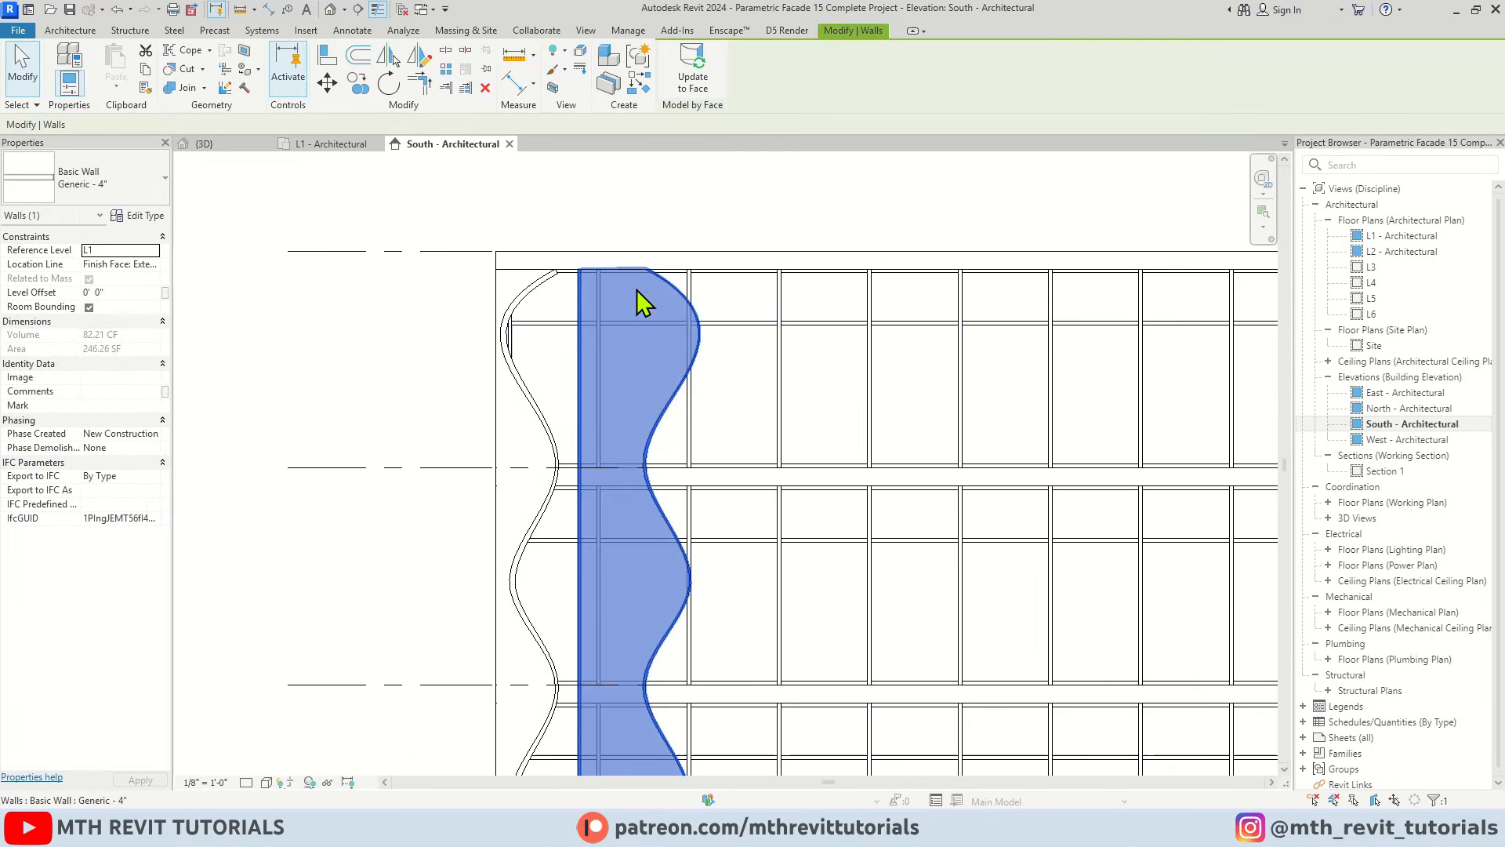
left_click(530, 296, "ctrl")
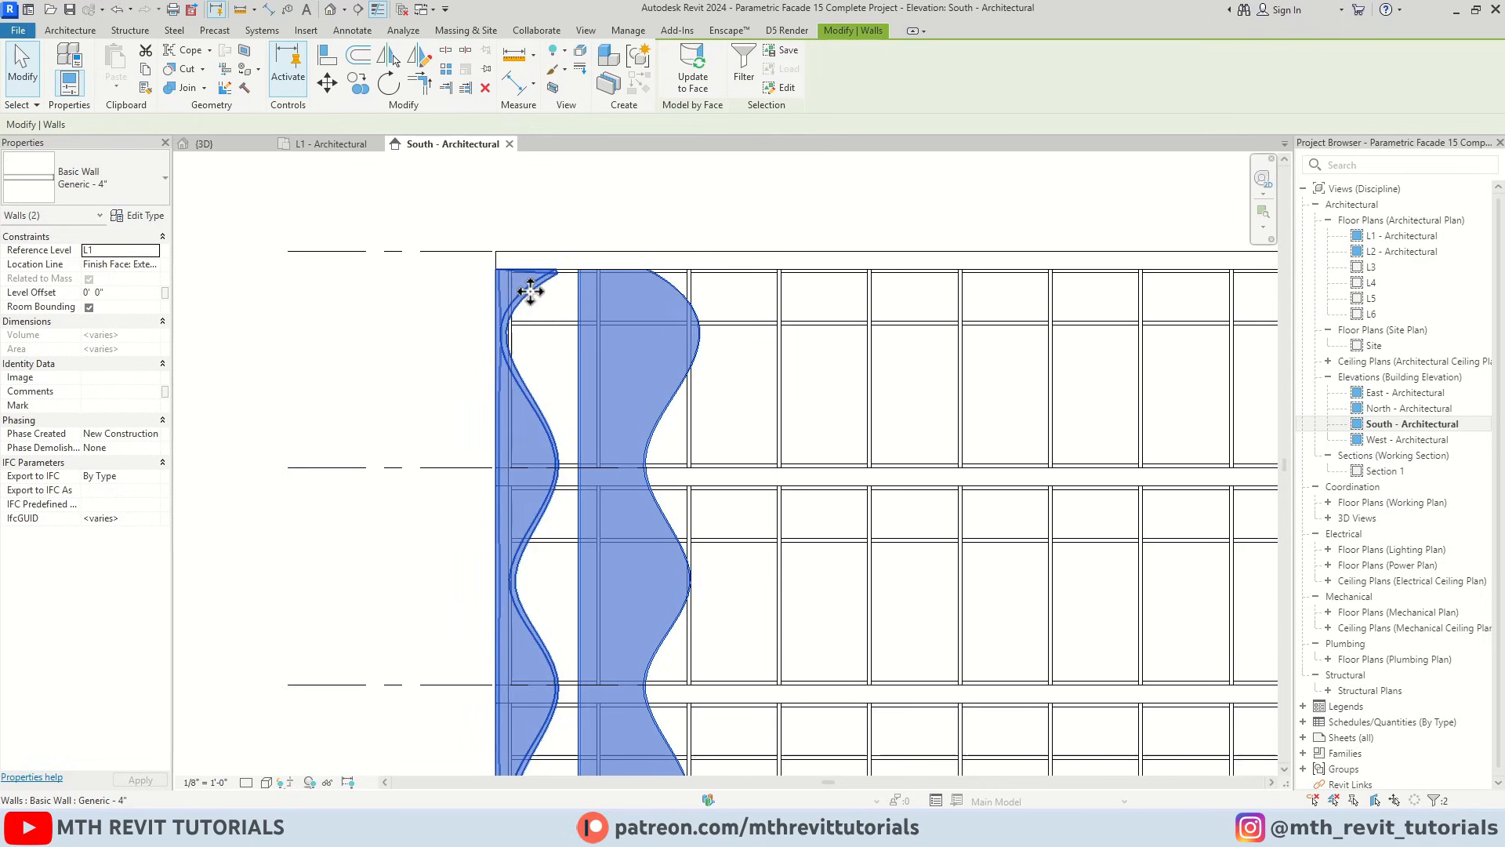
left_click(365, 93)
left_click(497, 269)
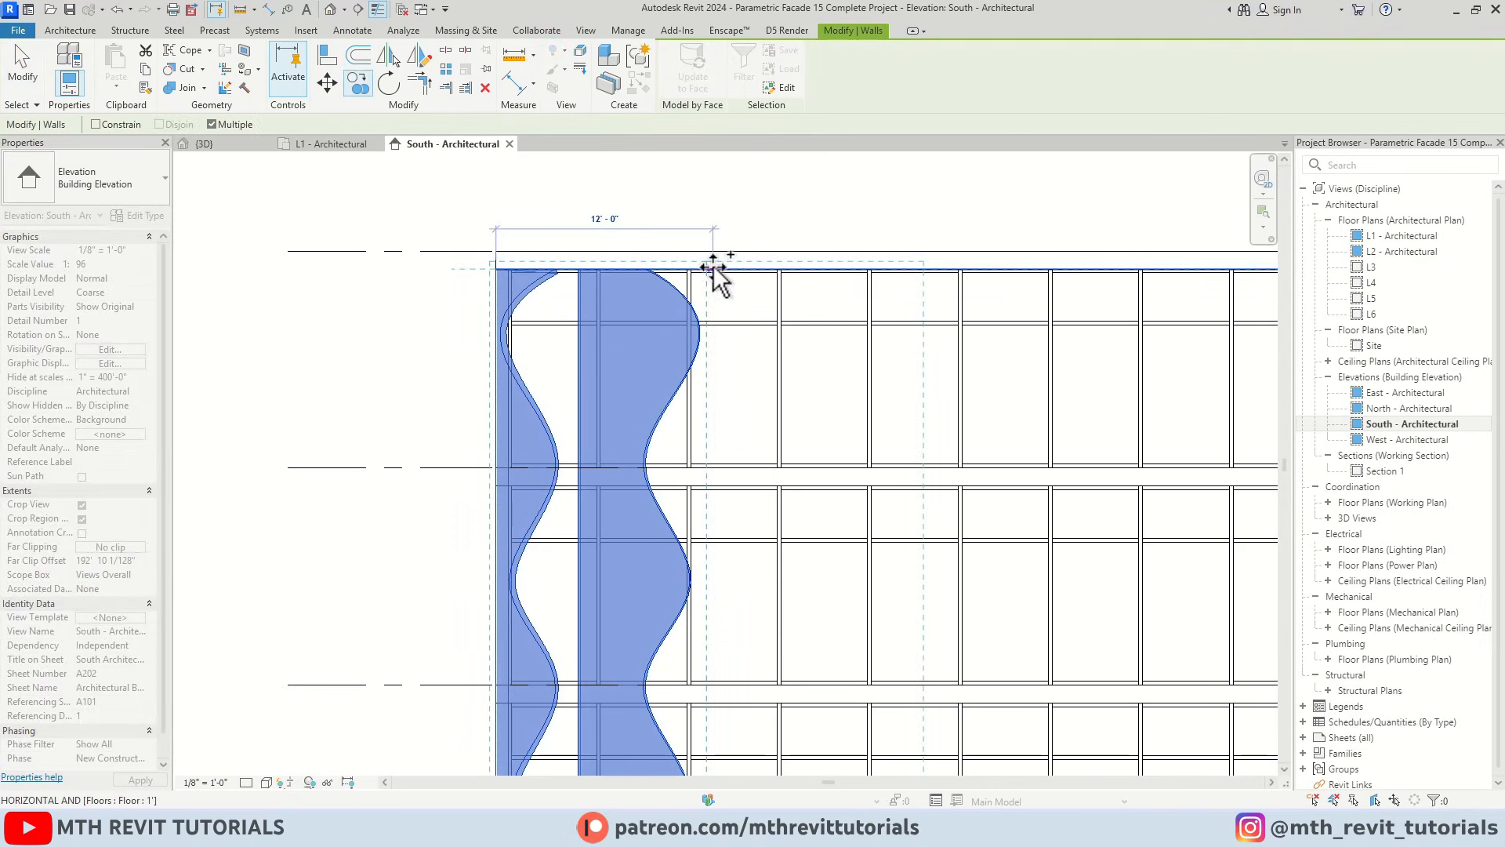
left_click(719, 268)
scroll(702, 269, "down", 3)
scroll(866, 270, "up", 2)
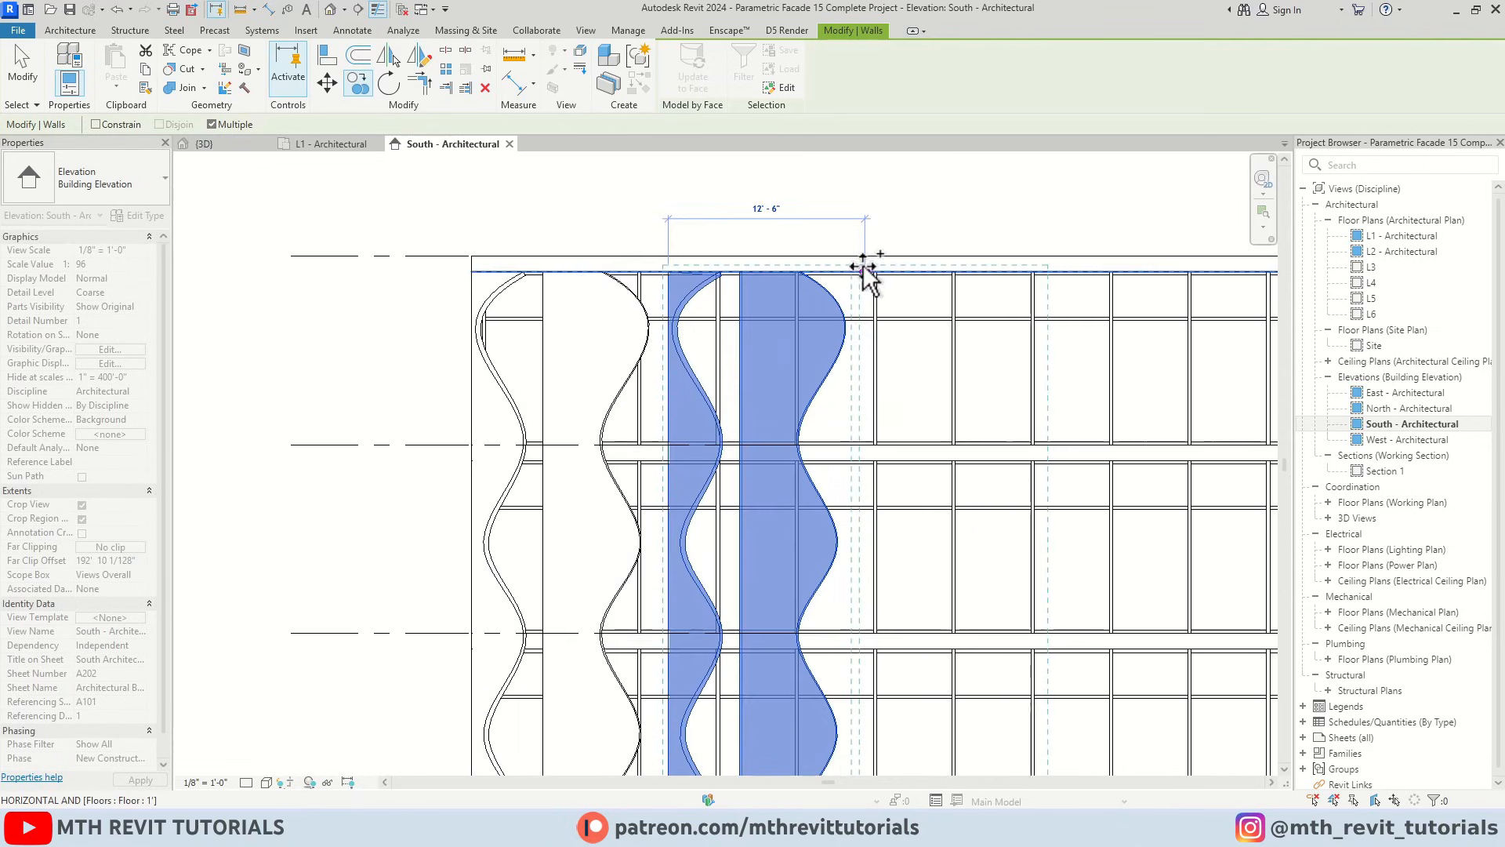
Place three more copies of the fin pair at roughly 12'-6" spacing, ending at the facade's far end
left_click(858, 271)
scroll(862, 271, "down", 2)
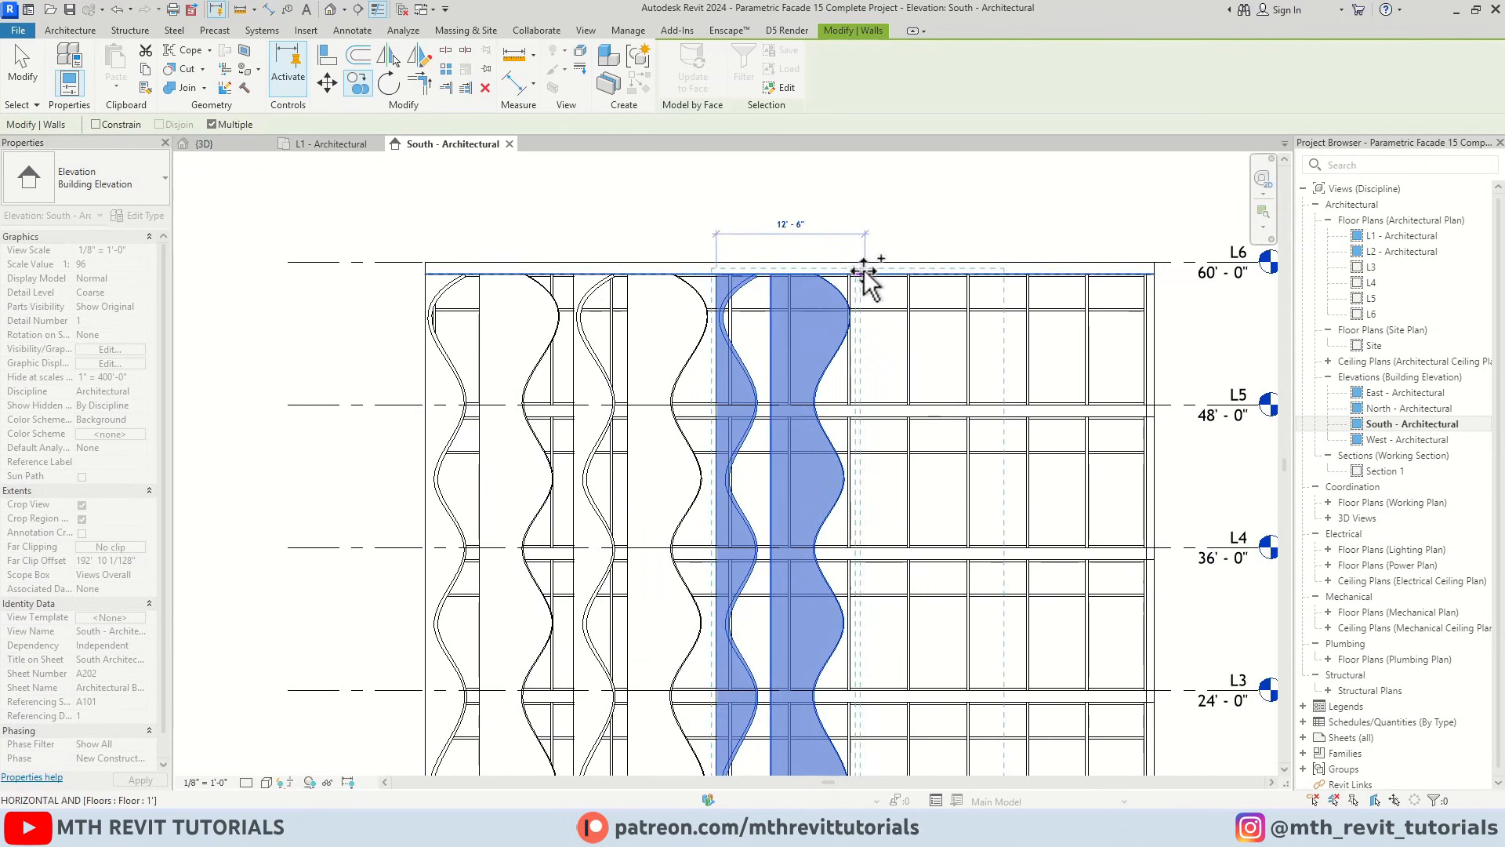
left_click(867, 272)
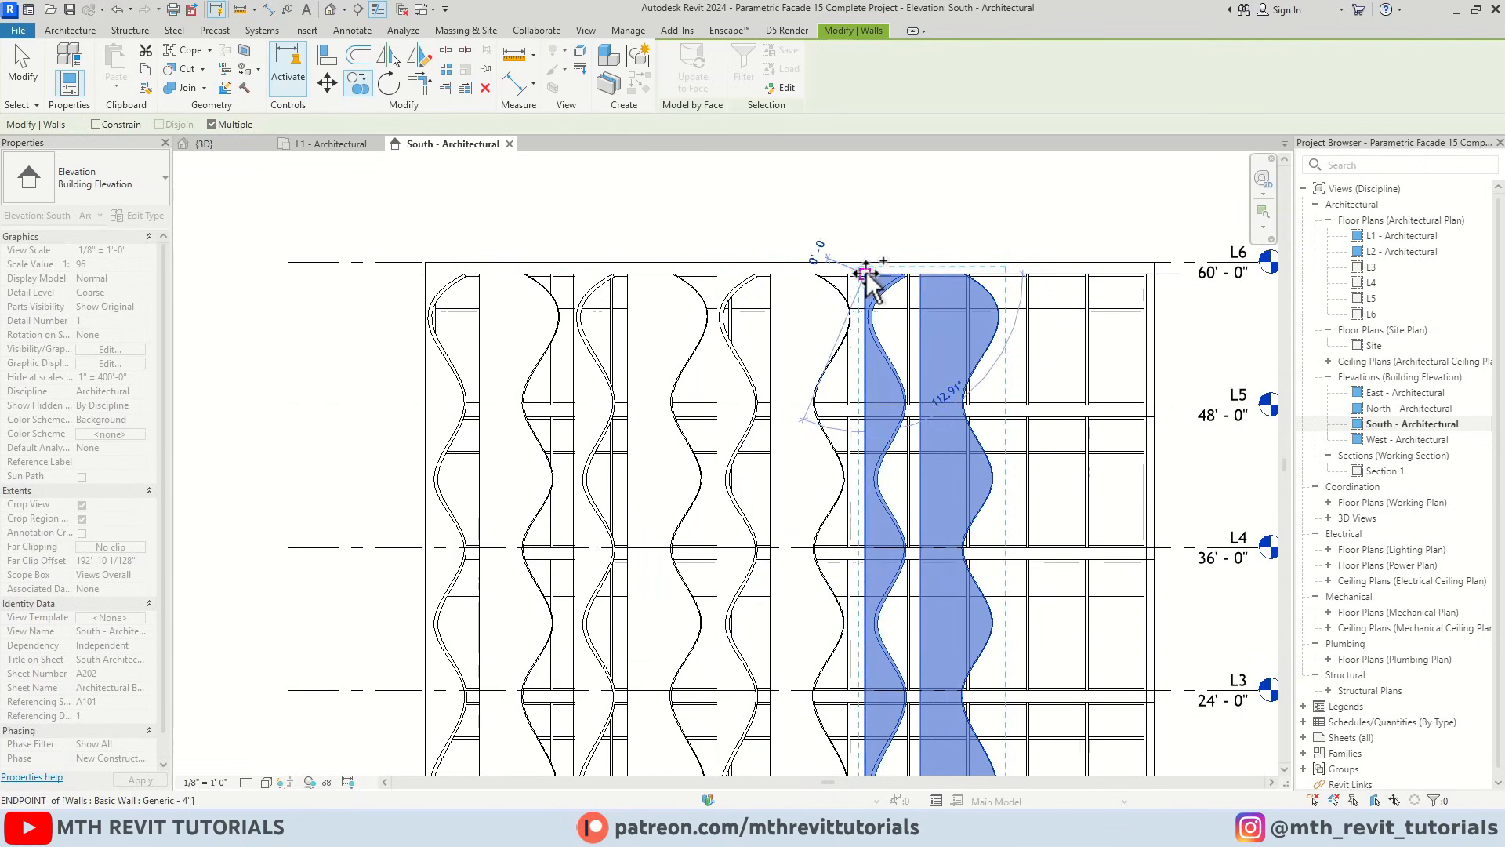
left_click(1029, 272)
key("Escape")
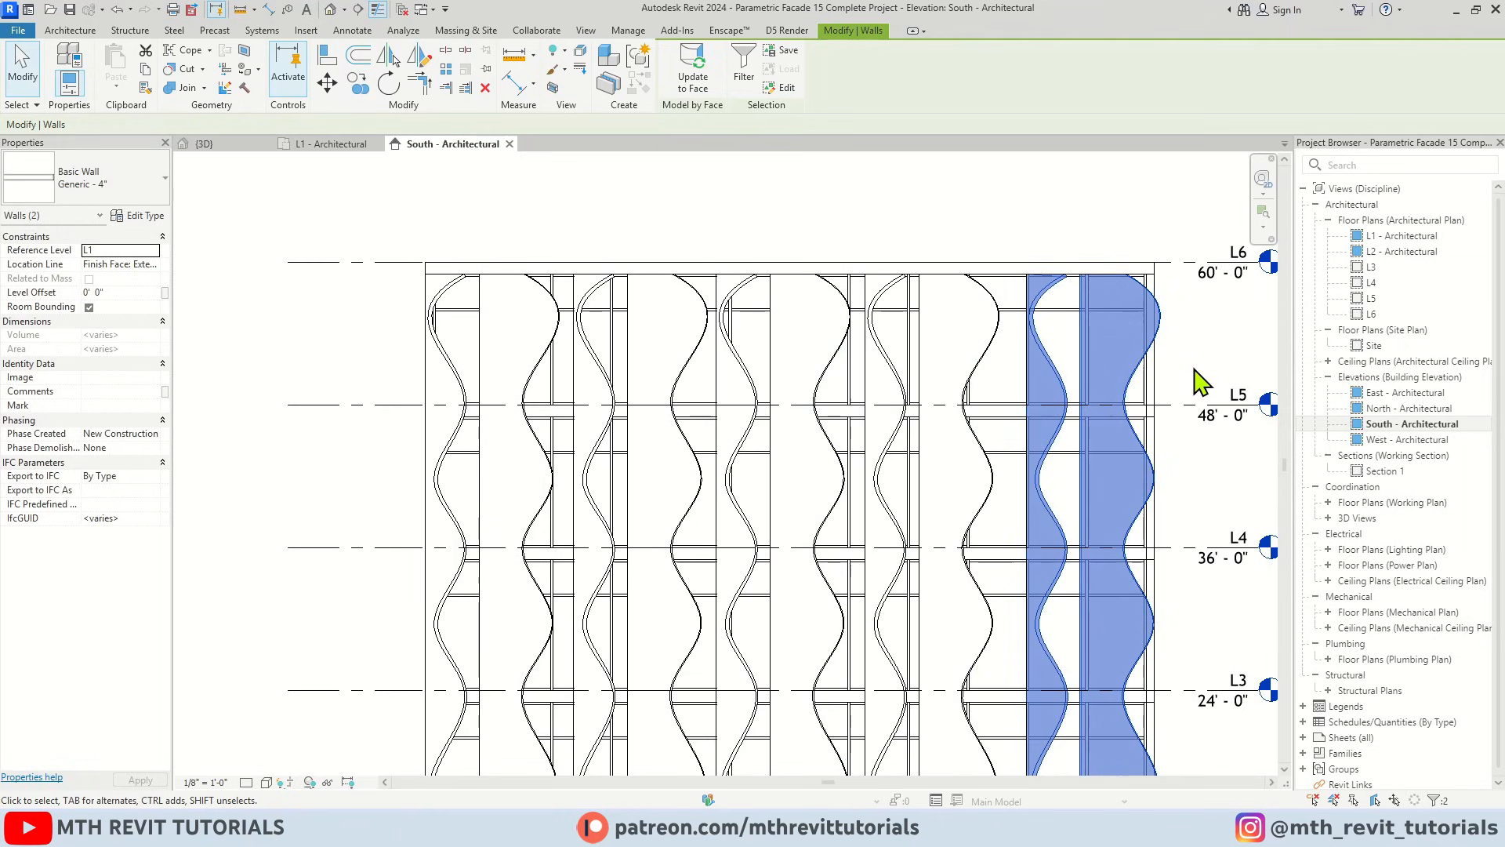
scroll(1187, 368, "up", 3)
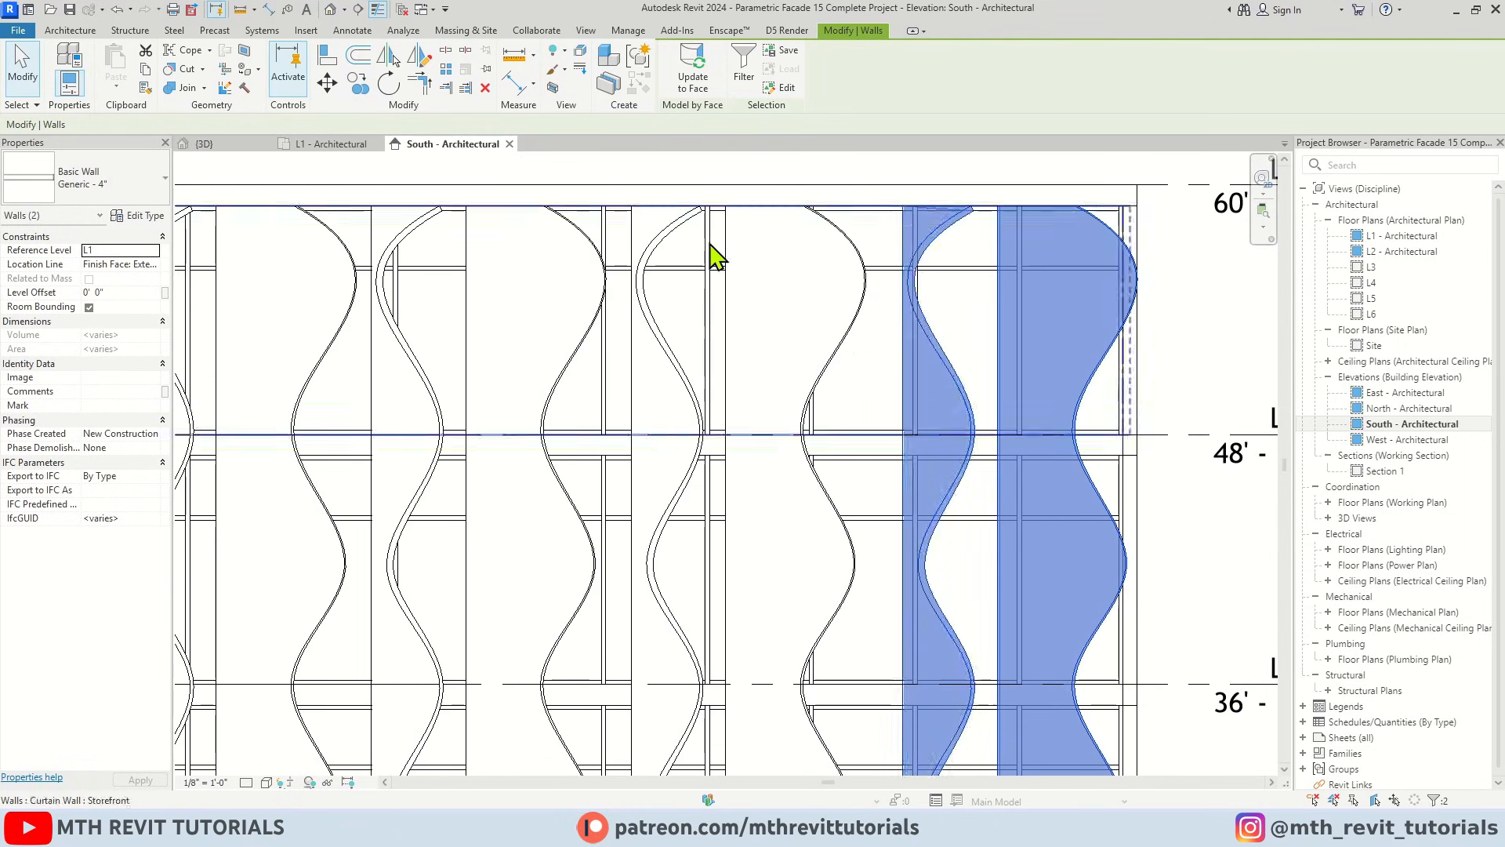
scroll(901, 256, "down", 3)
key("Escape")
scroll(376, 205, "down", 2)
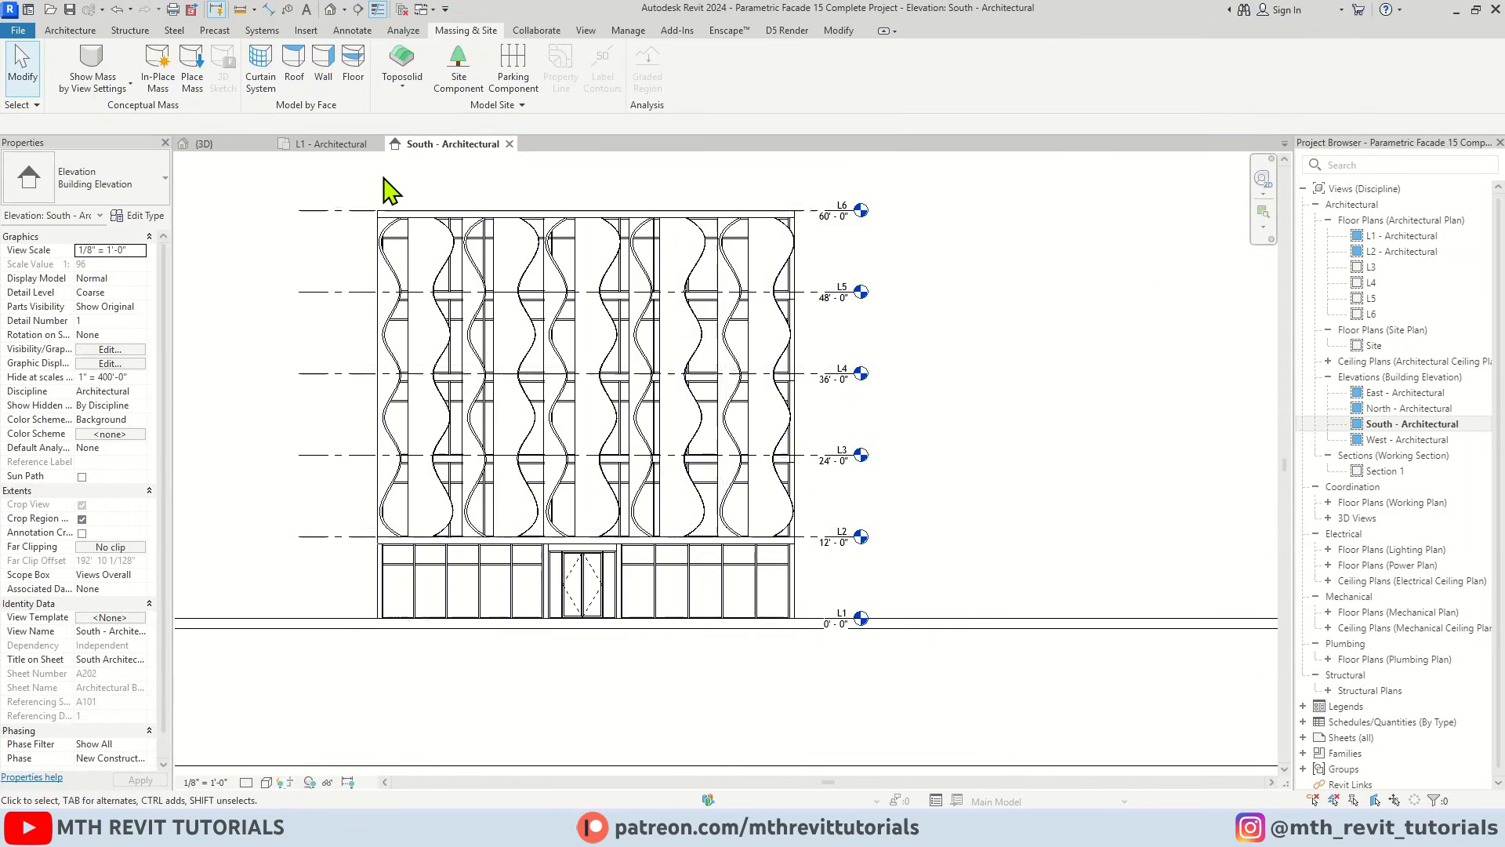
Close the L1 plan view and tile the South elevation beside the 3D view, framing the whole building in both
scroll(389, 299, "up", 2)
left_click(204, 144)
left_click(375, 144)
left_click(345, 145)
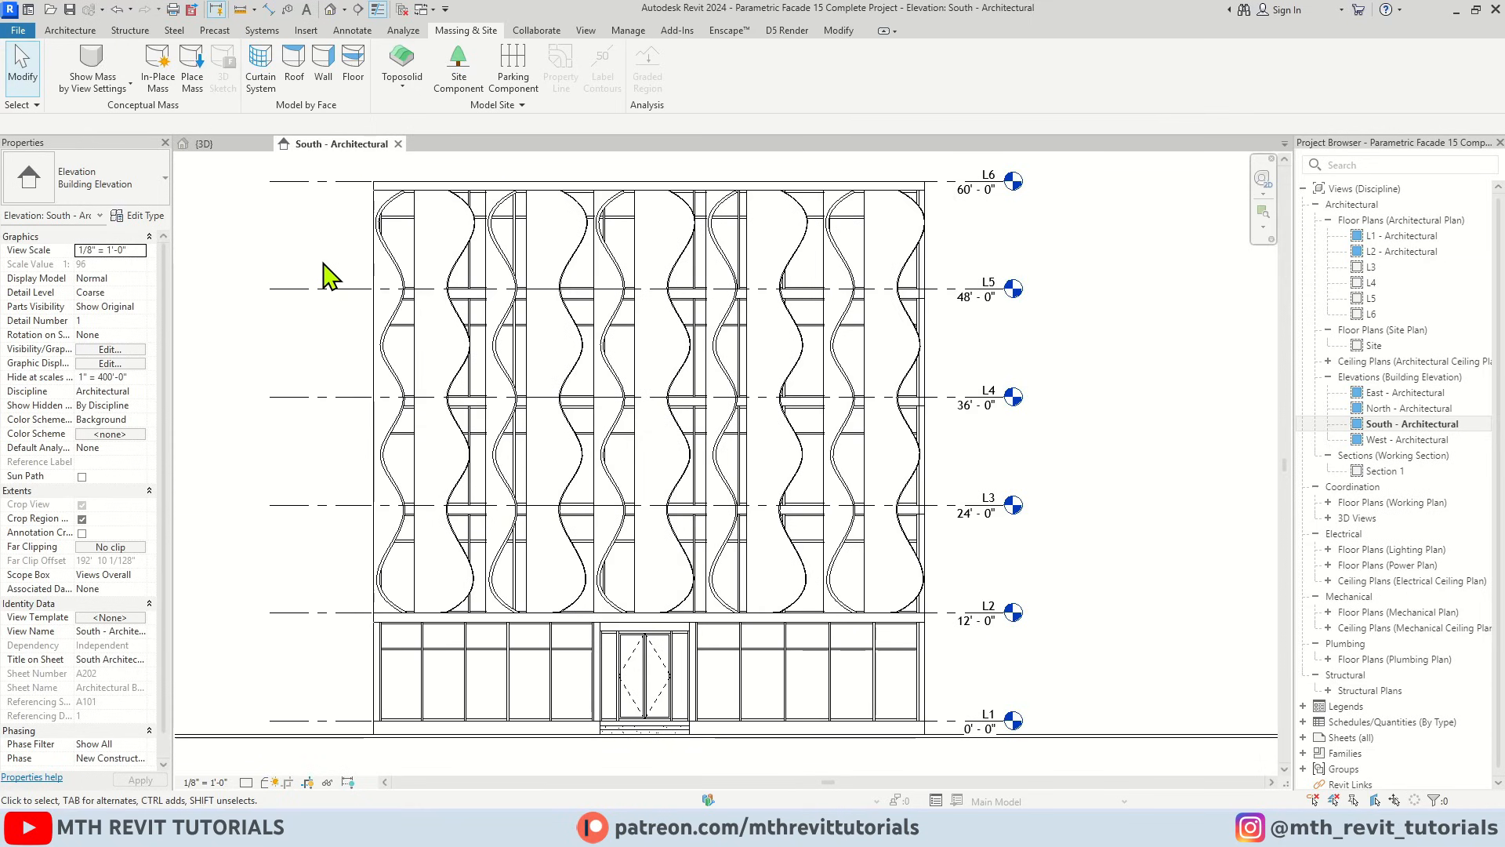
key("w")
key("t")
scroll(404, 336, "down", 3)
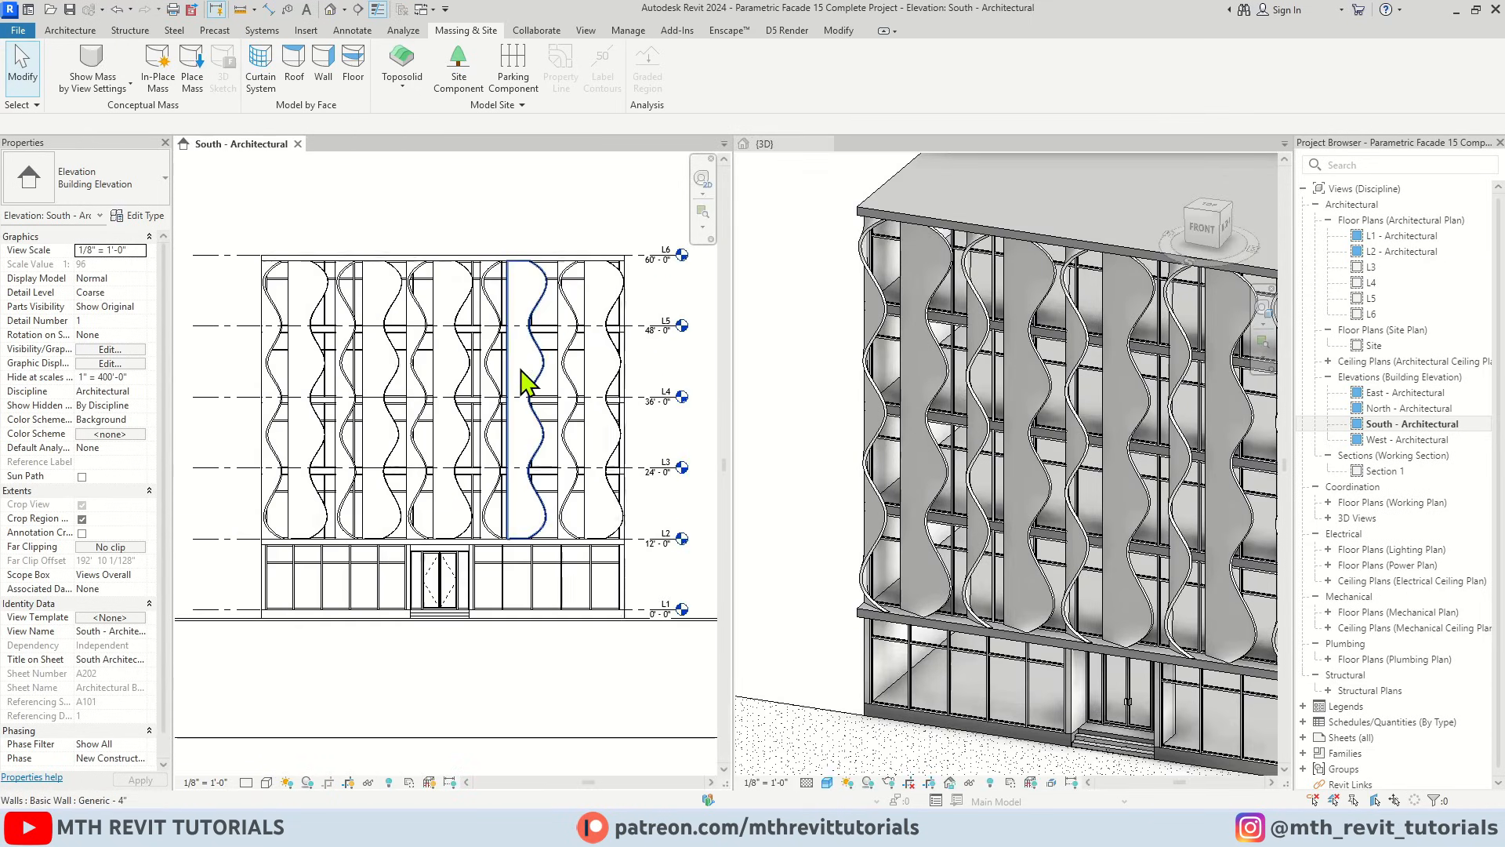
scroll(584, 375, "up", 1)
scroll(639, 385, "down", 1)
middle_click_drag(685, 366, 658, 370)
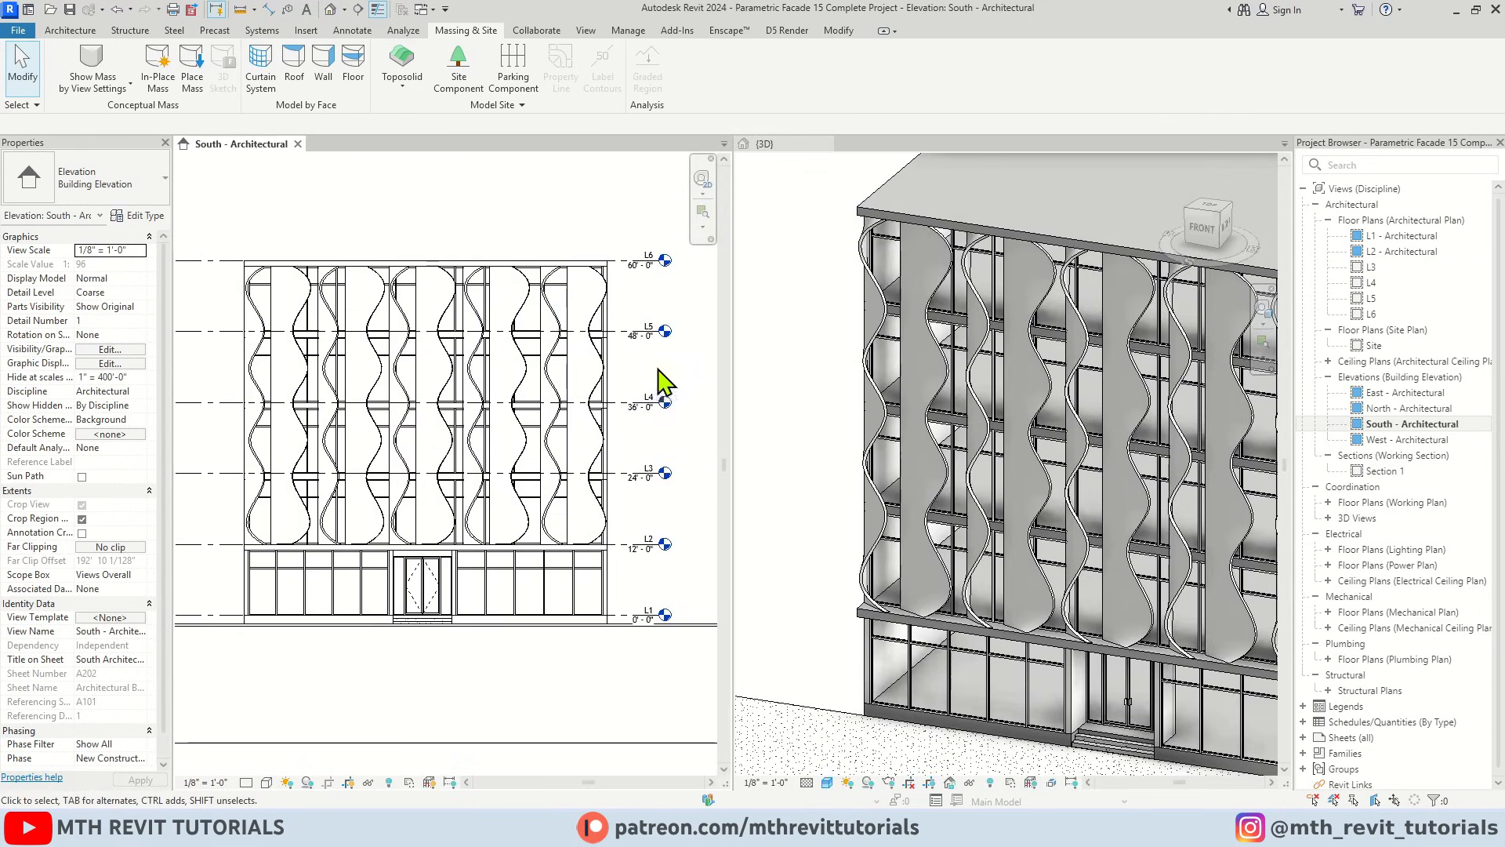
scroll(787, 376, "down", 2)
scroll(972, 384, "up", 2)
scroll(1019, 380, "down", 1)
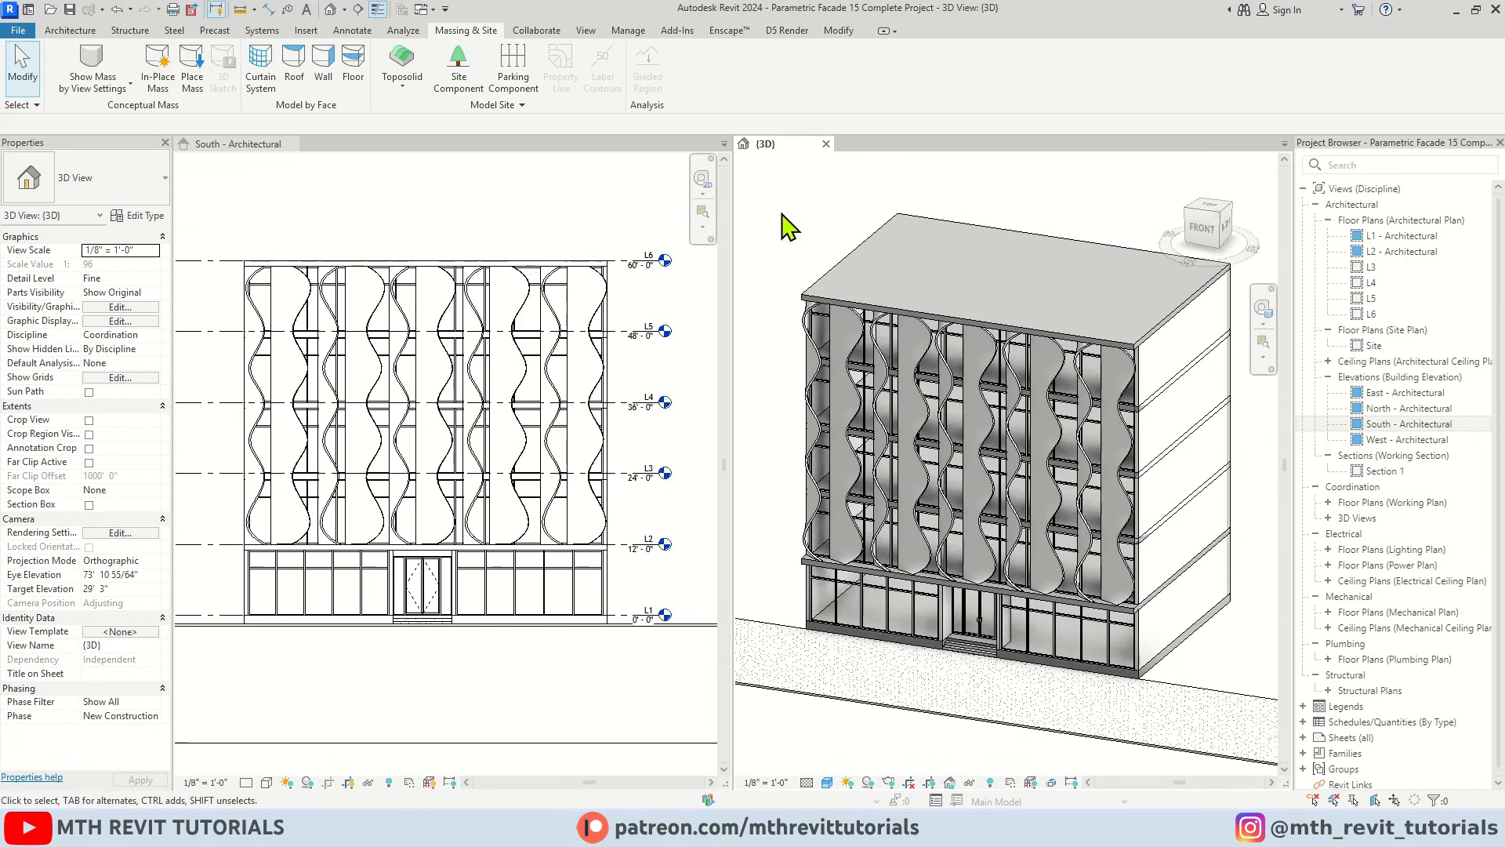
Raise the 3D view's lighting to Sun 70 and Ambient Light 60 in the graphic display options
left_click(827, 782)
left_click(878, 665)
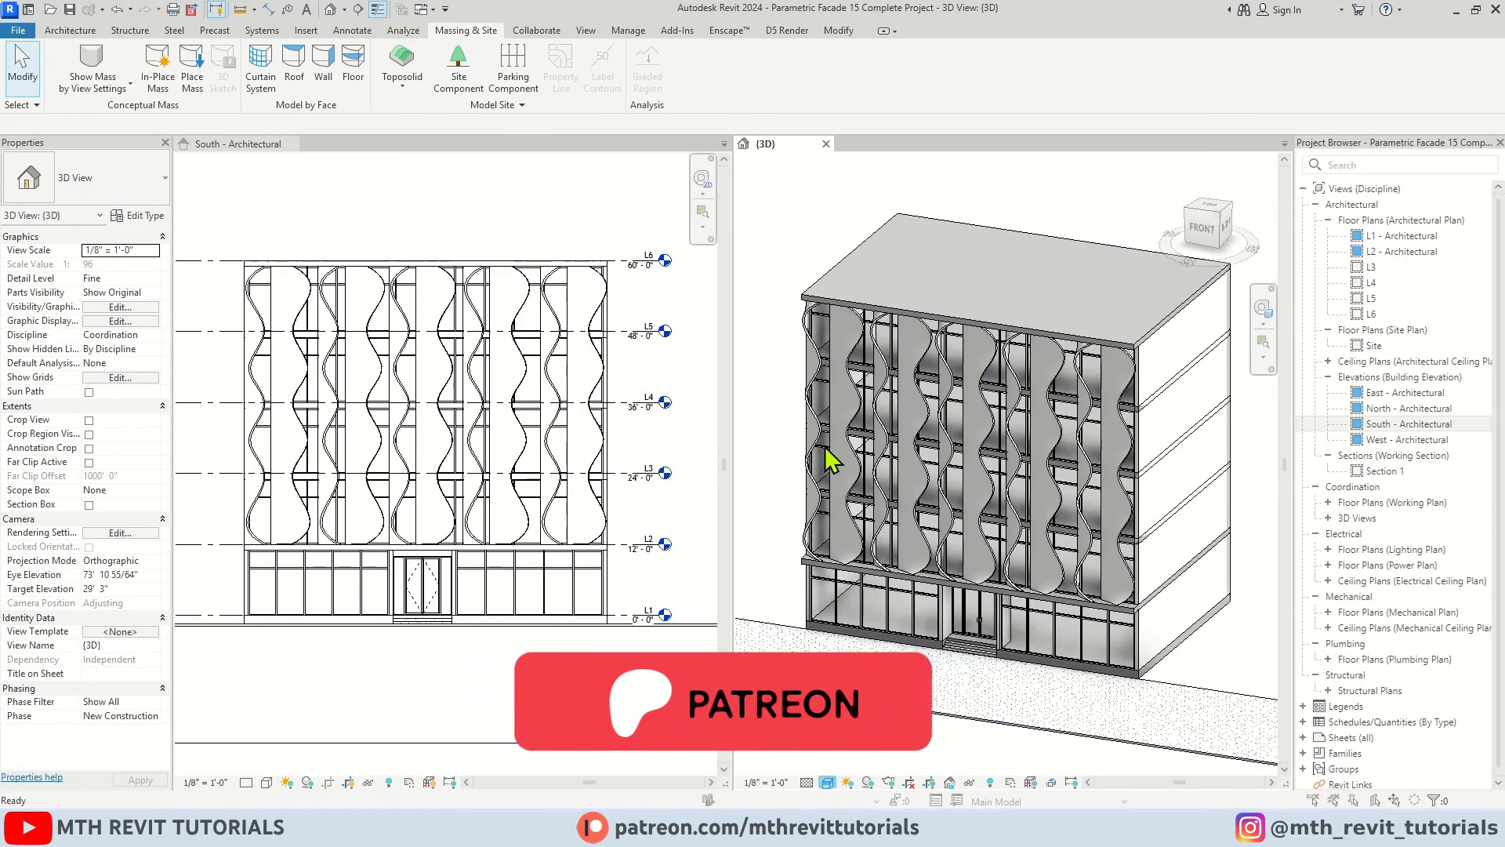
left_click_drag(1076, 88, 588, 114)
left_click(519, 316)
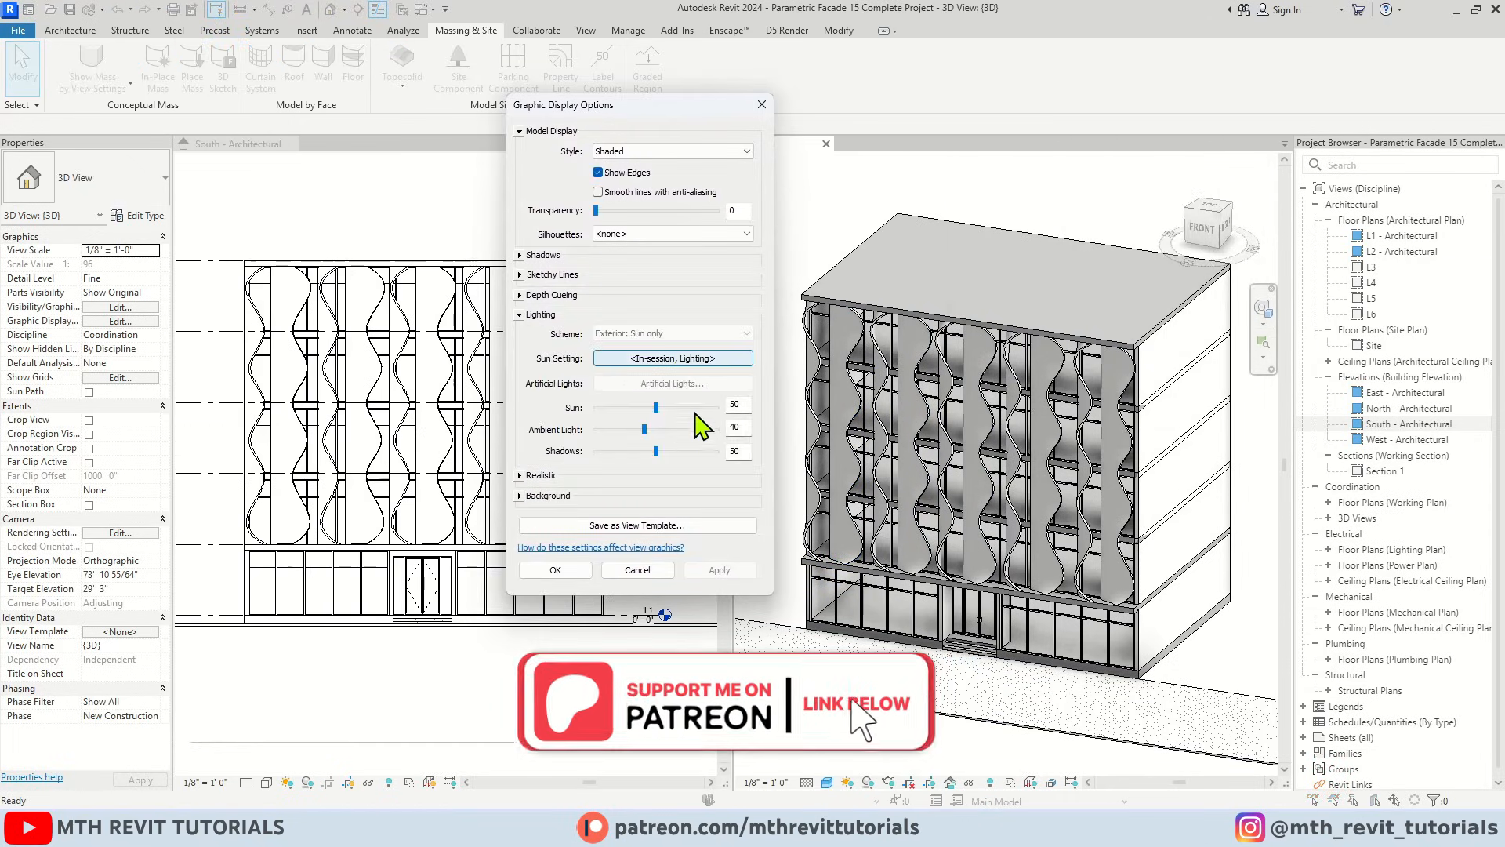
left_click(694, 411)
left_click(688, 429)
left_click(740, 568)
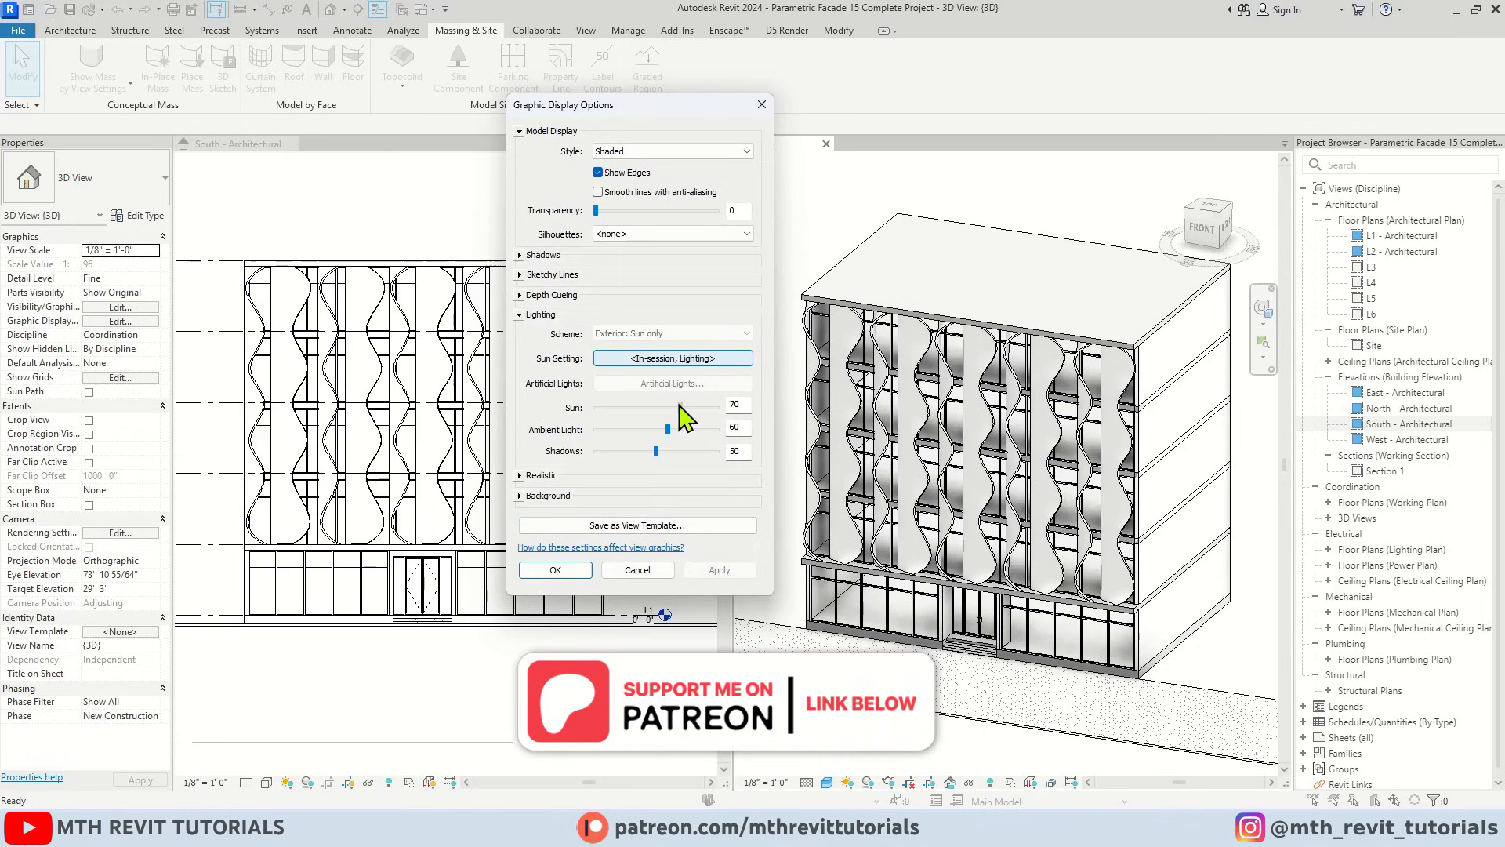
left_click(555, 570)
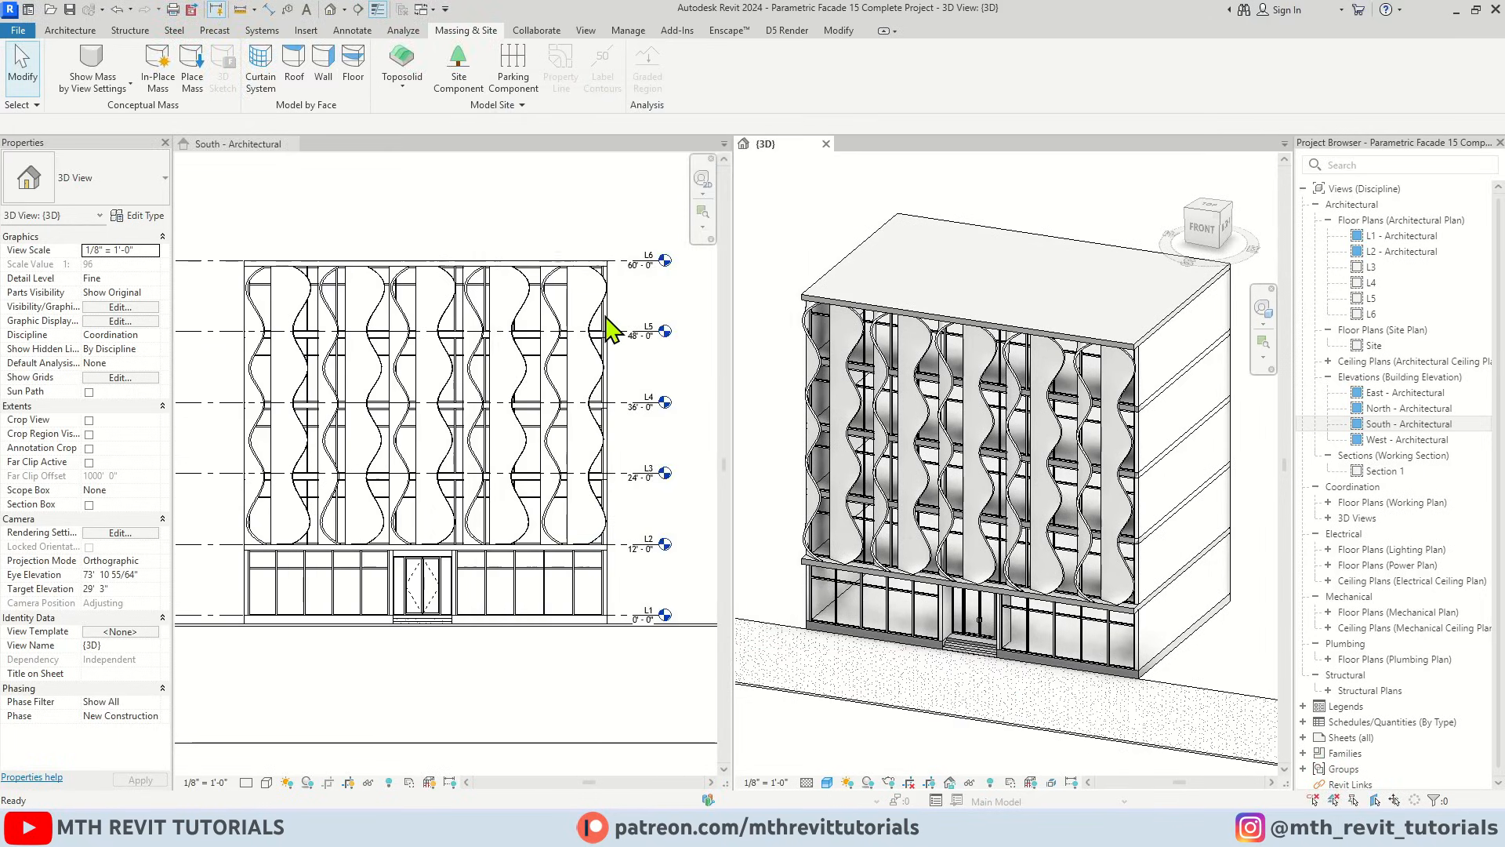
Give the 3D view more room beside the elevation and examine the finned facade up close
left_click(610, 329)
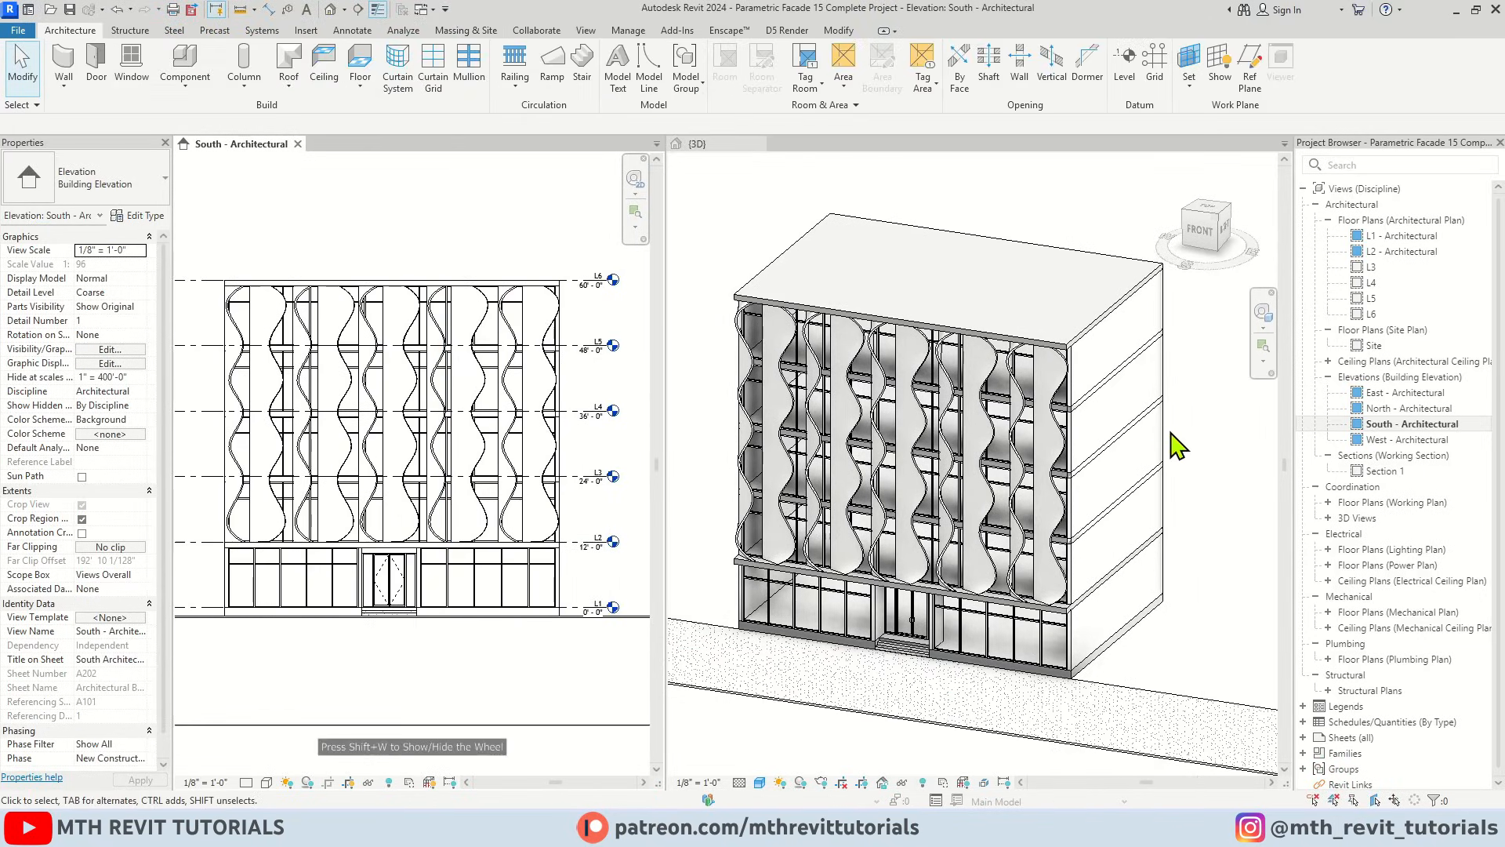
left_click(1176, 445)
scroll(1192, 521, "up", 5)
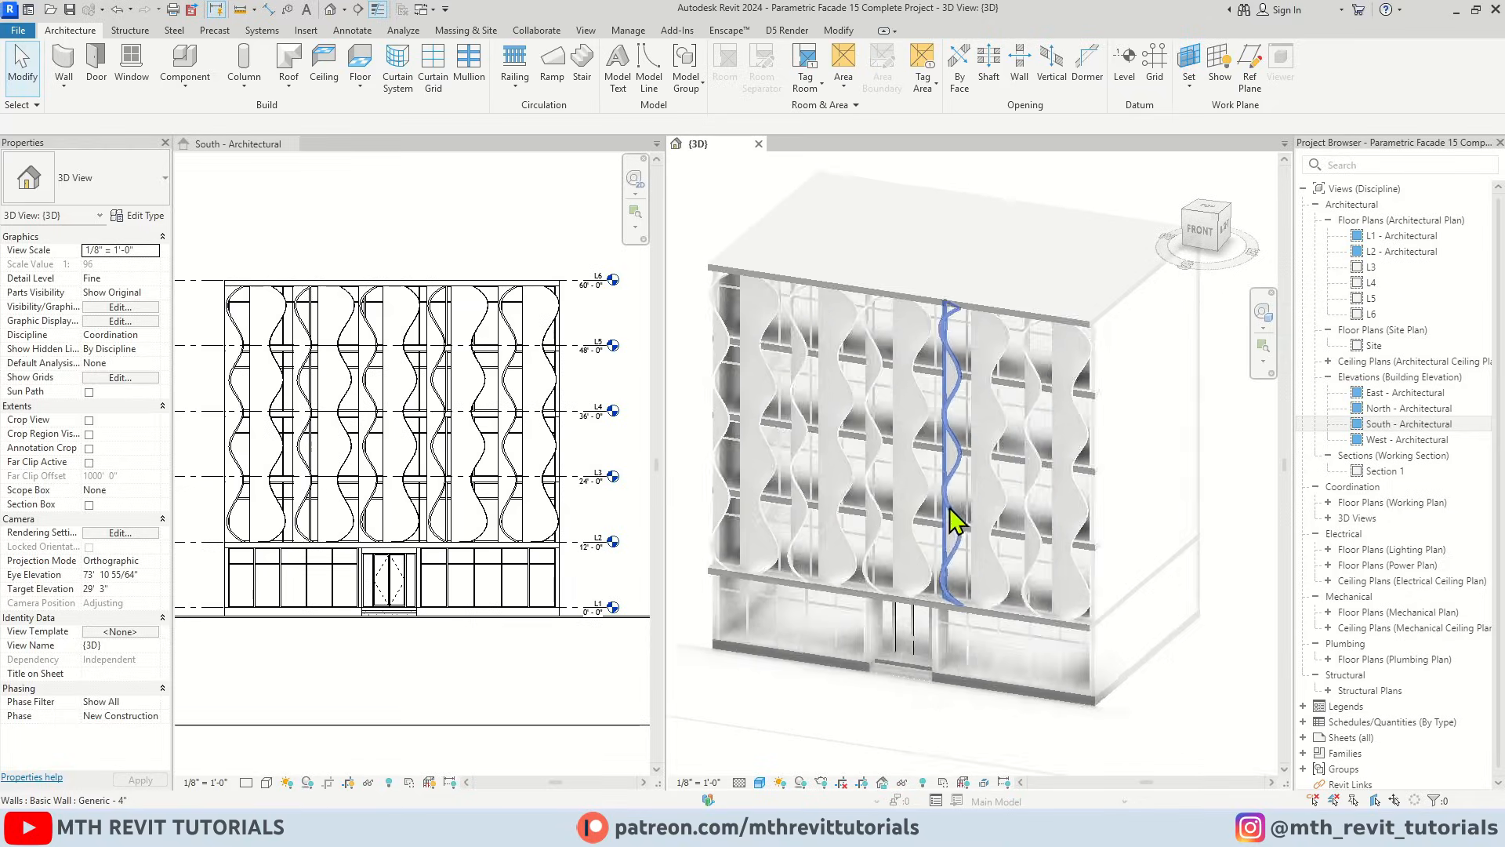